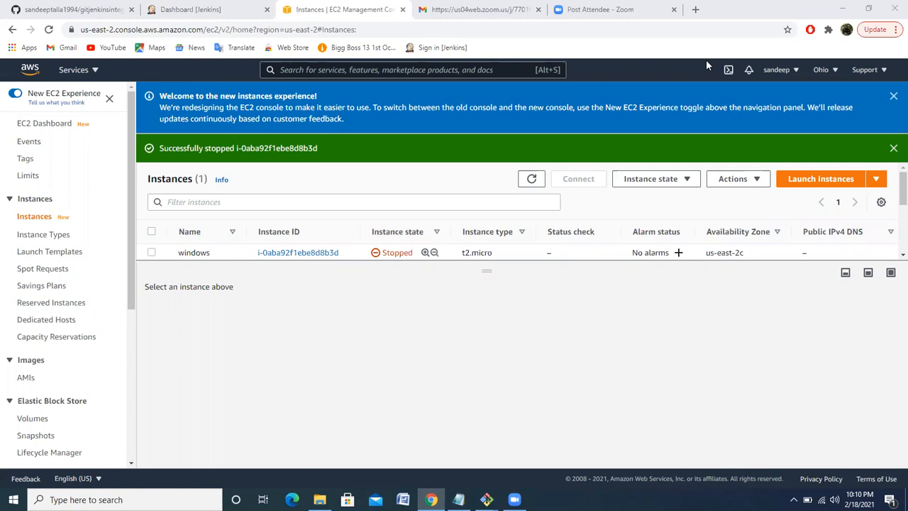
Start launching an instance from the free-tier 64-bit (x86) Amazon Linux 2 AMI and accept the t2.micro type
{"action": "key", "text": "XF86AudioRaiseVolume"}
{"action": "left_click", "coordinate": [529, 181]}
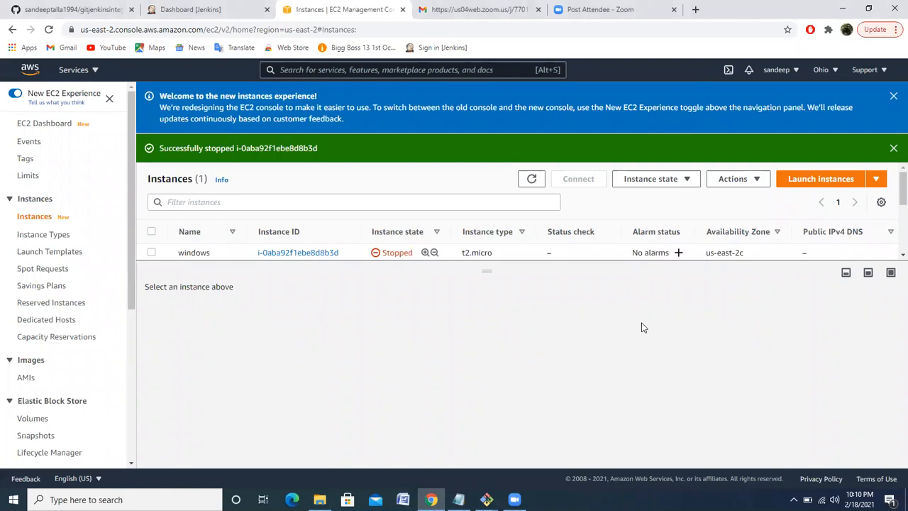
{"action": "left_click", "coordinate": [807, 187]}
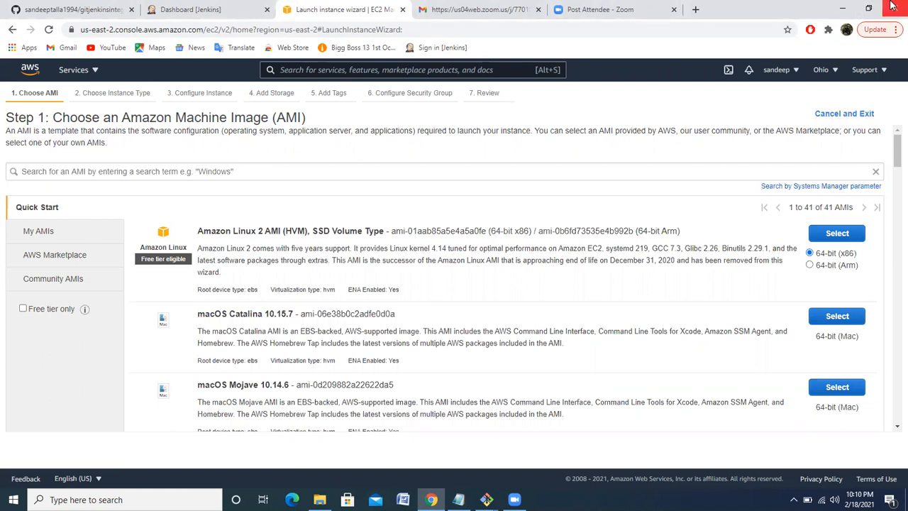
{"action": "left_click", "coordinate": [867, 9]}
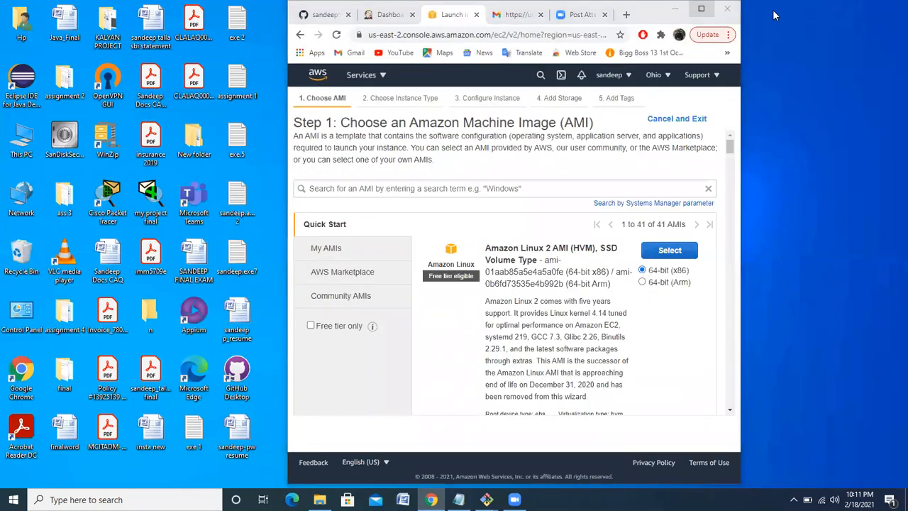
{"action": "left_click", "coordinate": [701, 8]}
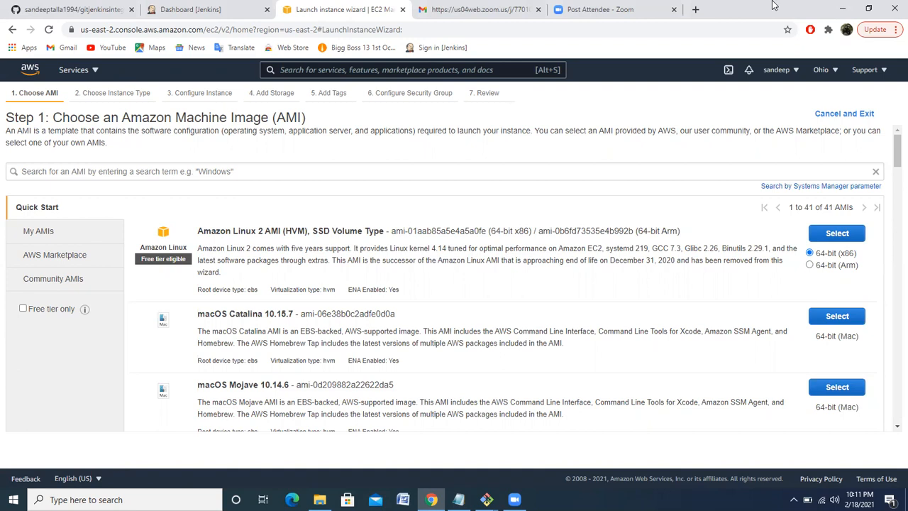
{"action": "left_click", "coordinate": [24, 309]}
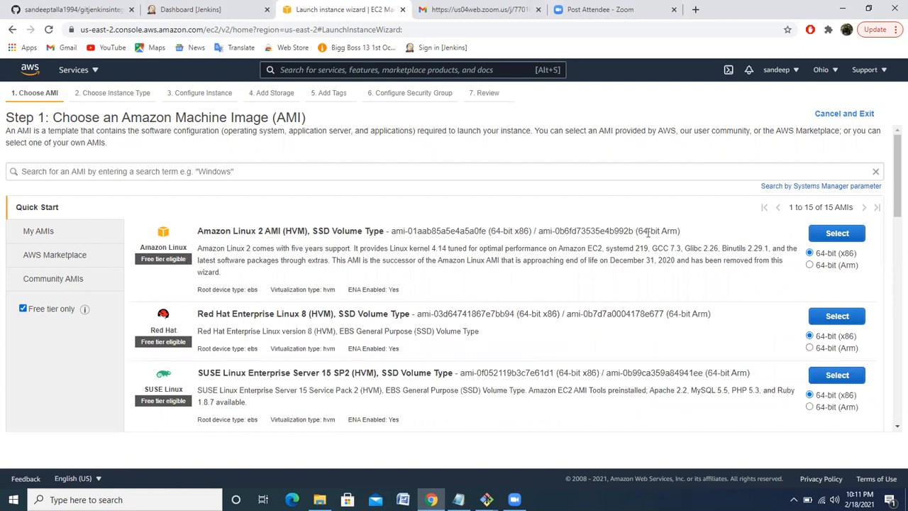
{"action": "left_click", "coordinate": [835, 237]}
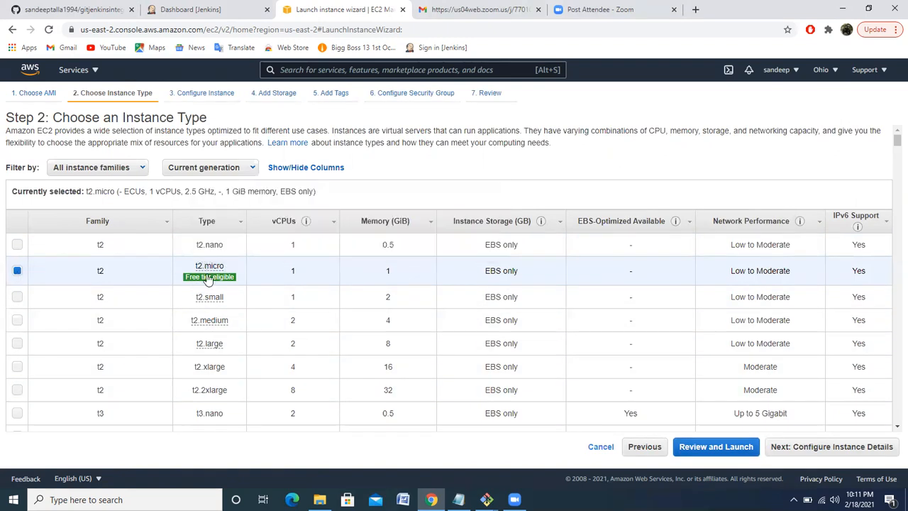
{"action": "mouse_move", "coordinate": [208, 279]}
{"action": "left_click", "coordinate": [830, 453]}
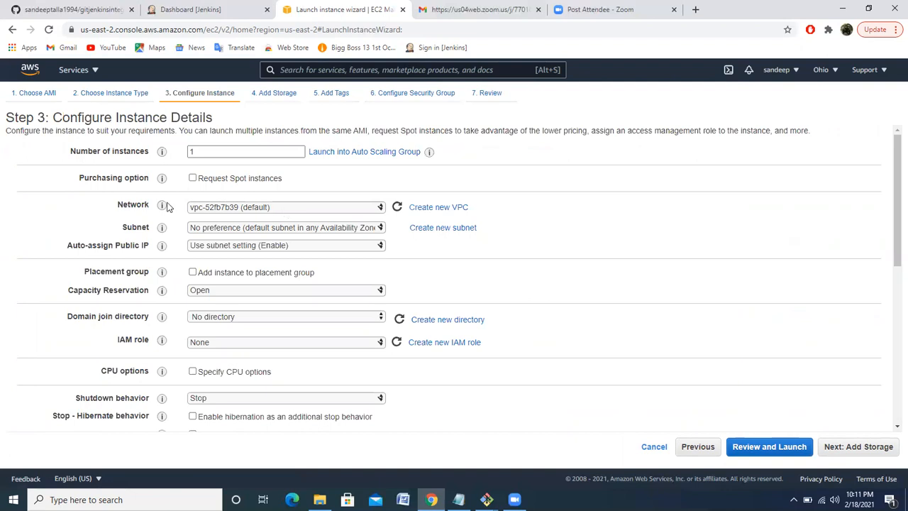
Set the instance's network to the default VPC vpc-52fb7b39 and its subnet to subnet-cf9b33a4 in us-east-2a
{"action": "left_click", "coordinate": [312, 208]}
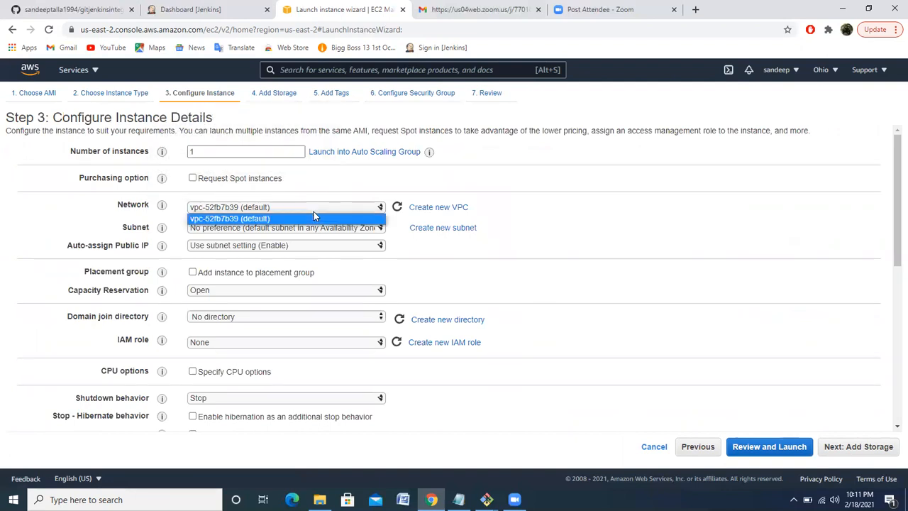
{"action": "left_click", "coordinate": [286, 220]}
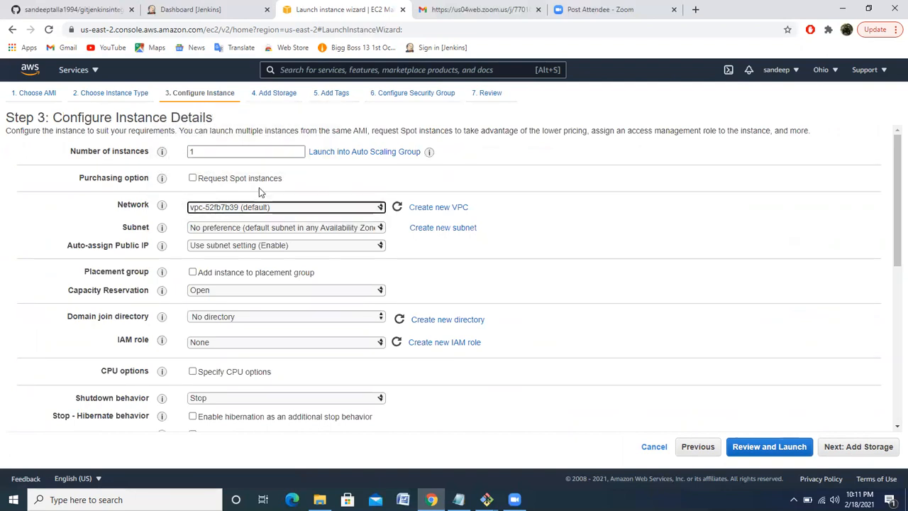
{"action": "left_click", "coordinate": [380, 229]}
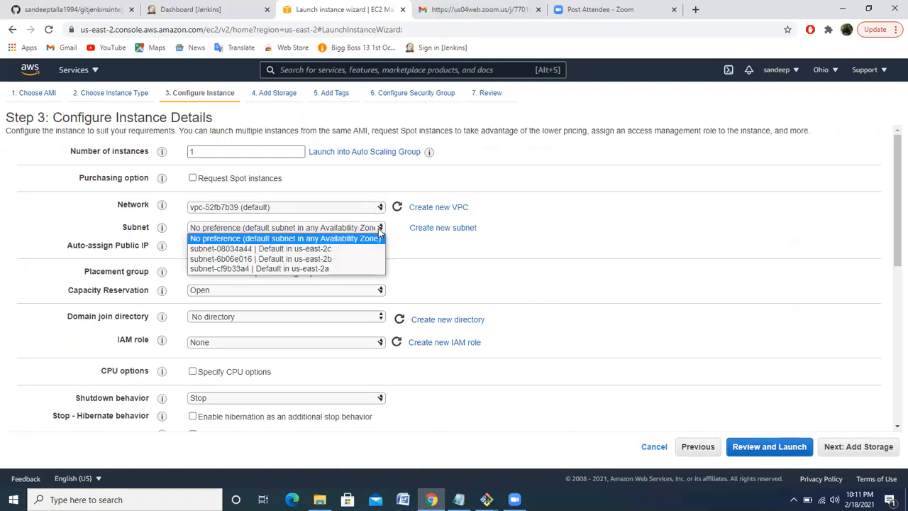
{"action": "left_click", "coordinate": [333, 269]}
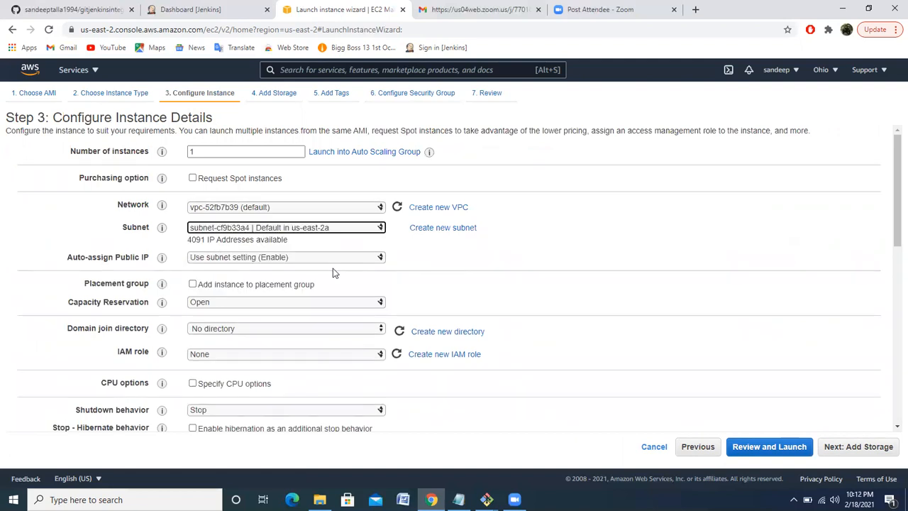
{"action": "left_click", "coordinate": [380, 229]}
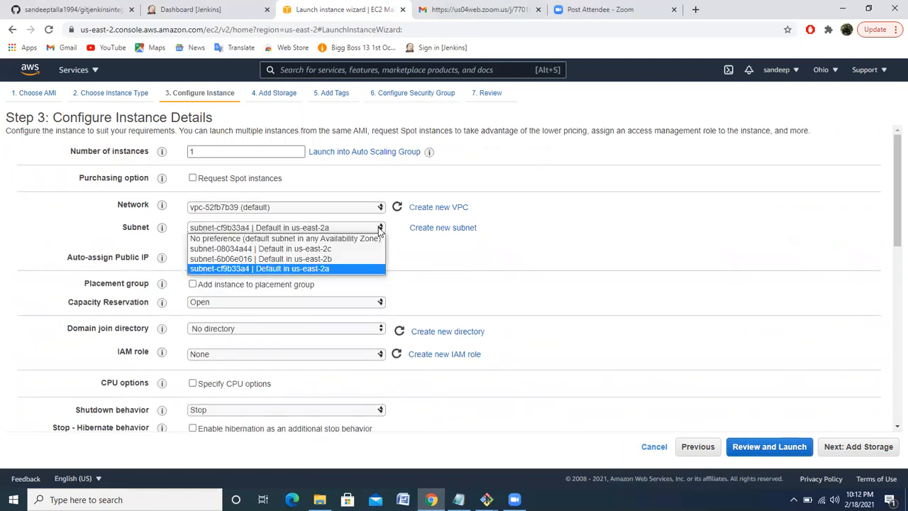
{"action": "left_click", "coordinate": [321, 269]}
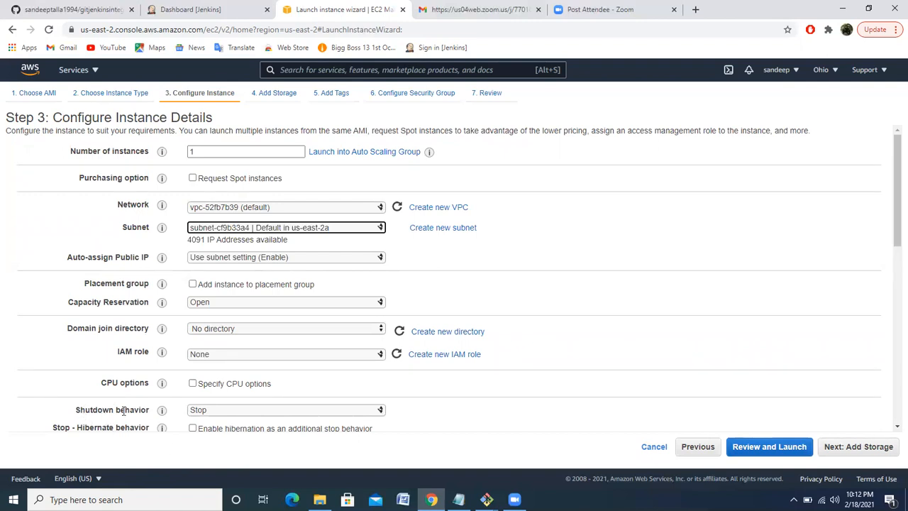
Set the instance's shutdown behavior to Terminate and continue to the storage settings
{"action": "left_click", "coordinate": [220, 412]}
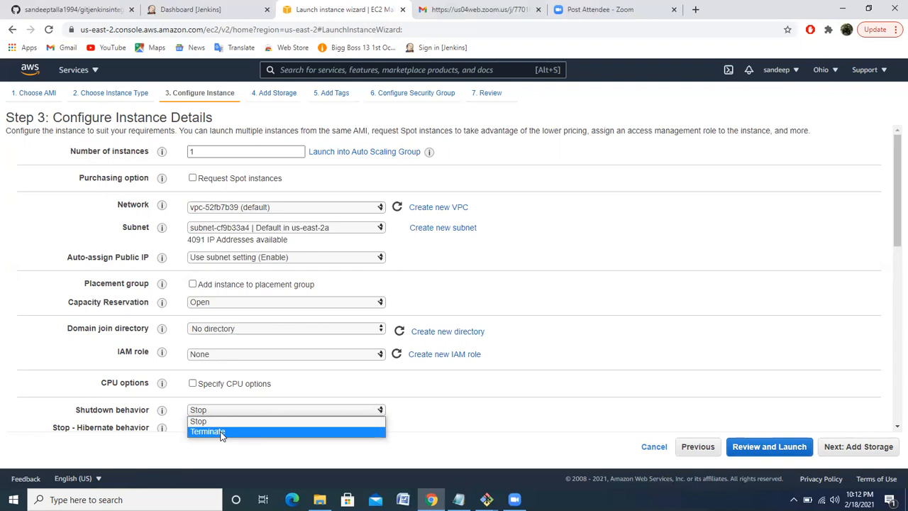
{"action": "left_click", "coordinate": [221, 432]}
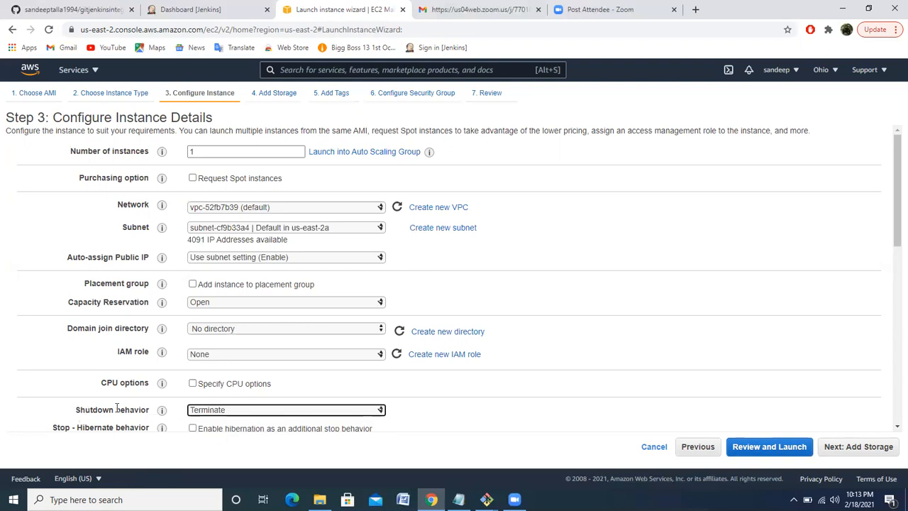
{"action": "left_click", "coordinate": [498, 430]}
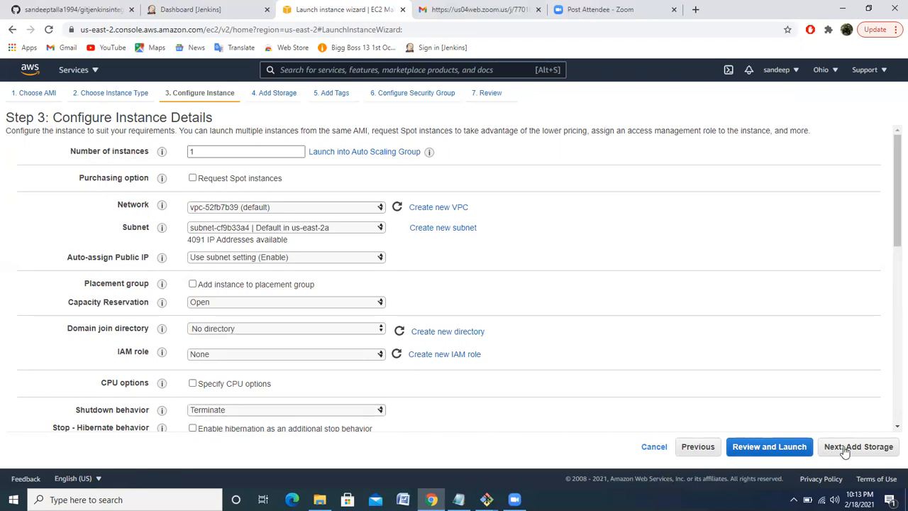
{"action": "left_click", "coordinate": [873, 447]}
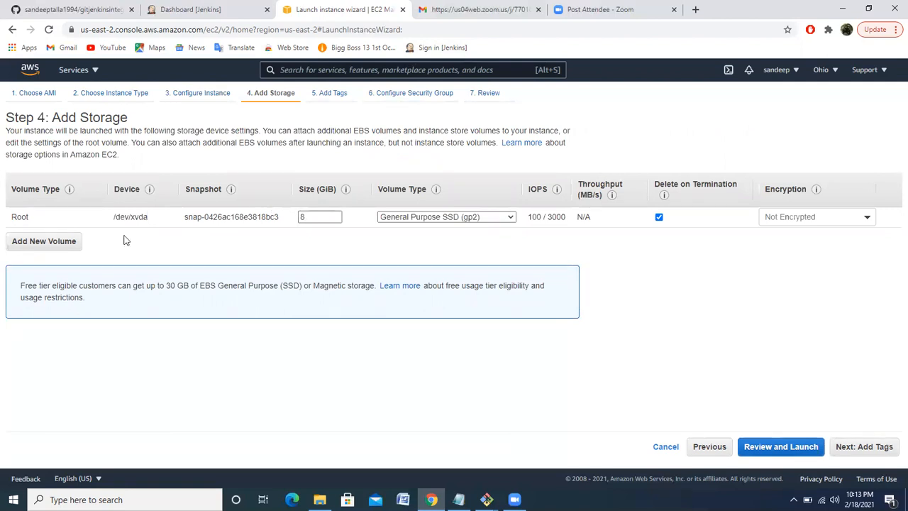
Add three extra EBS volumes beneath the root volume
{"action": "left_click", "coordinate": [56, 246]}
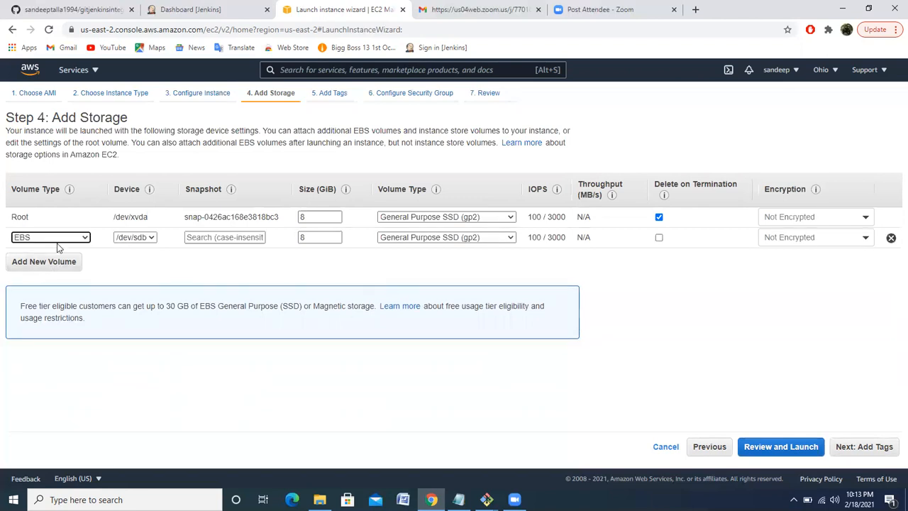
{"action": "left_click", "coordinate": [54, 271]}
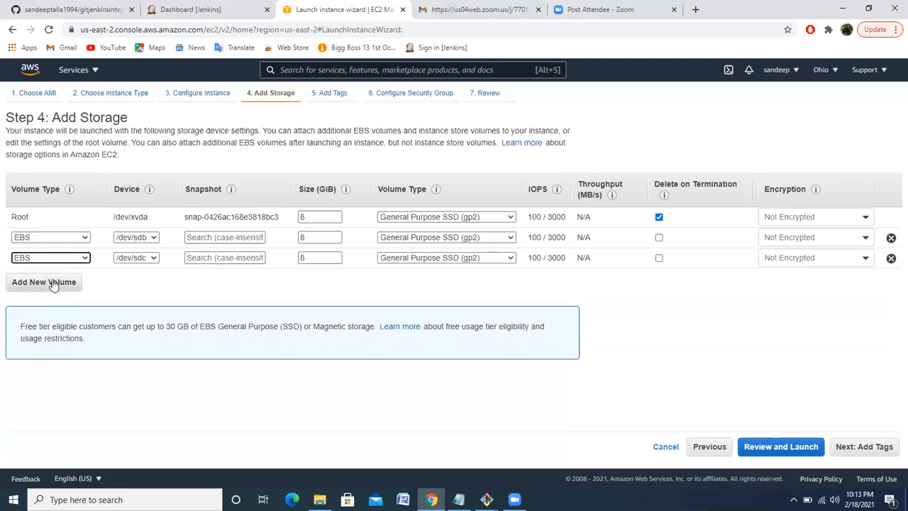
{"action": "left_click", "coordinate": [54, 282]}
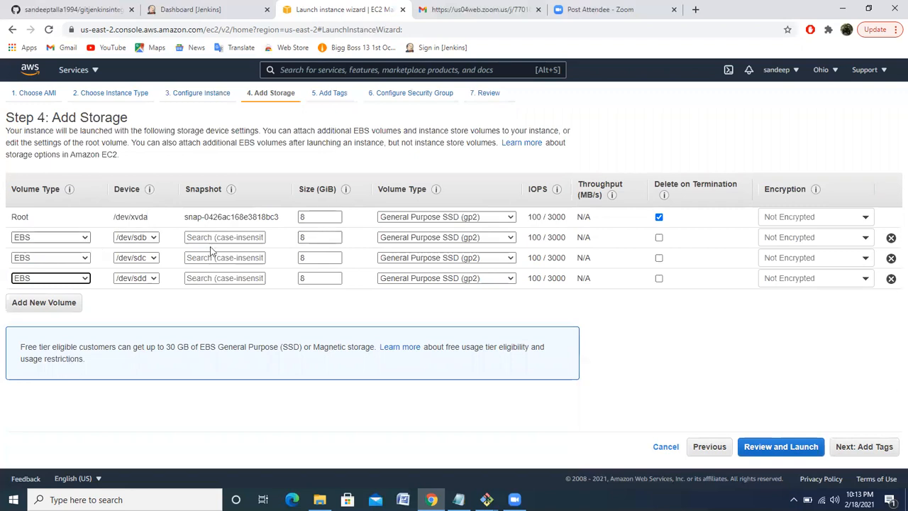
Set the root volume's size to 10 GiB
{"action": "double_click", "coordinate": [322, 218]}
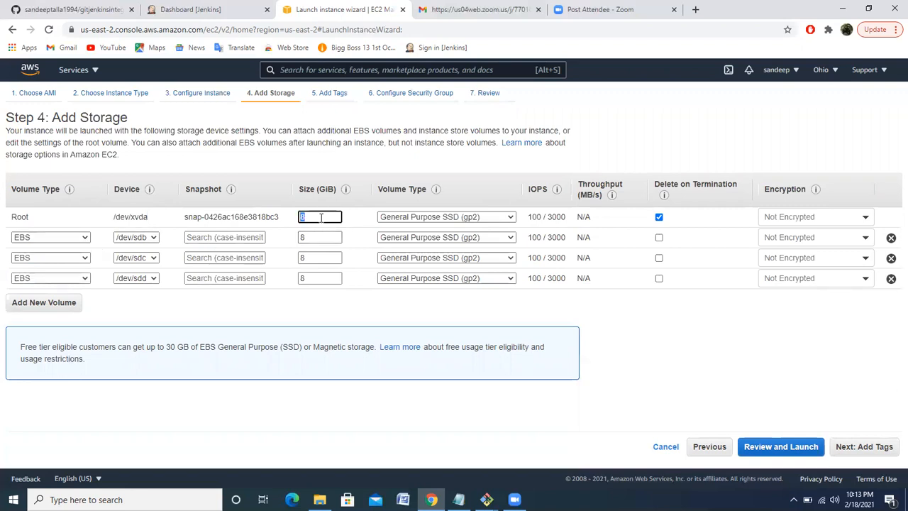
{"action": "type", "text": "10"}
Remove the three additional EBS volumes from the storage list, leaving only the root volume
{"action": "left_click", "coordinate": [891, 239]}
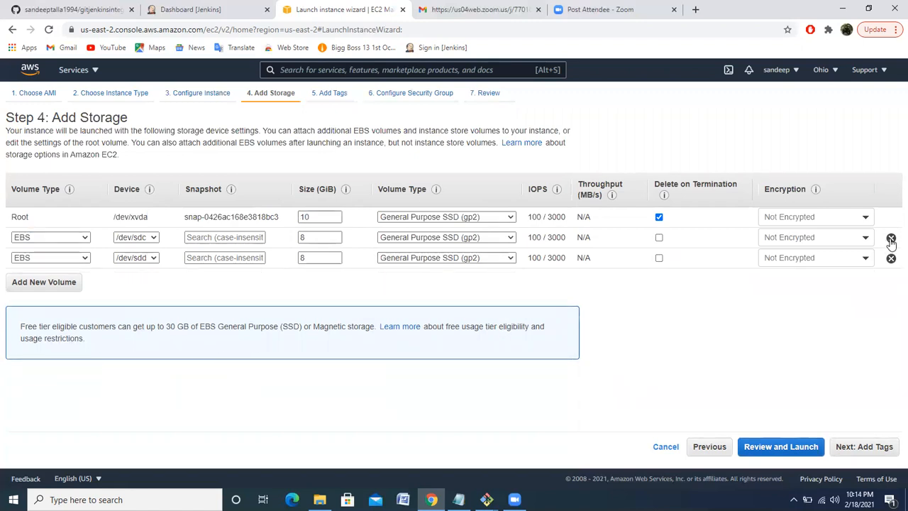
{"action": "left_click", "coordinate": [891, 239]}
{"action": "left_click", "coordinate": [891, 239]}
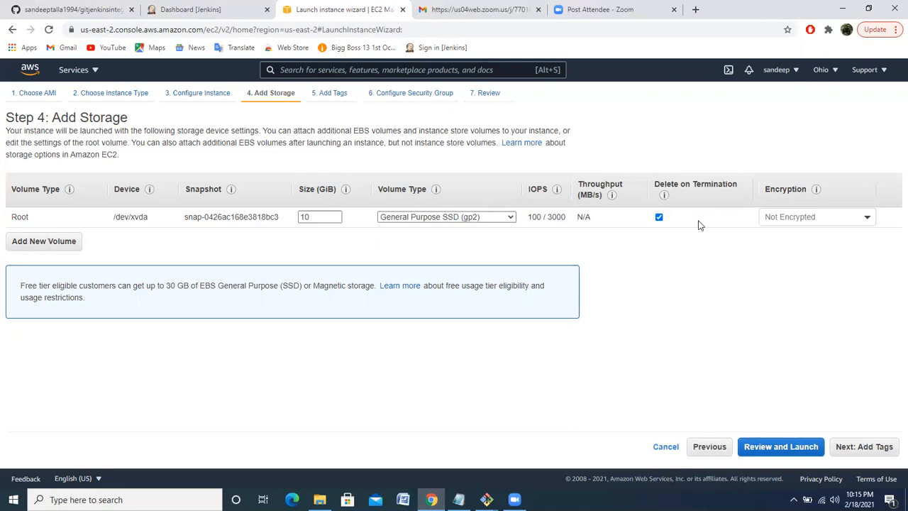
Try encrypting the root volume with the default aws/ebs key, and set it back to Not Encrypted
{"action": "left_click", "coordinate": [872, 220]}
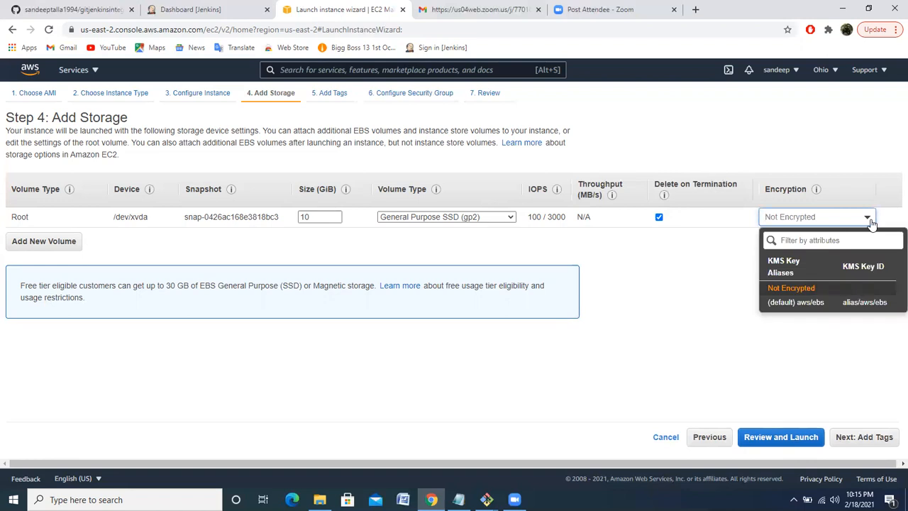
{"action": "left_click", "coordinate": [732, 261]}
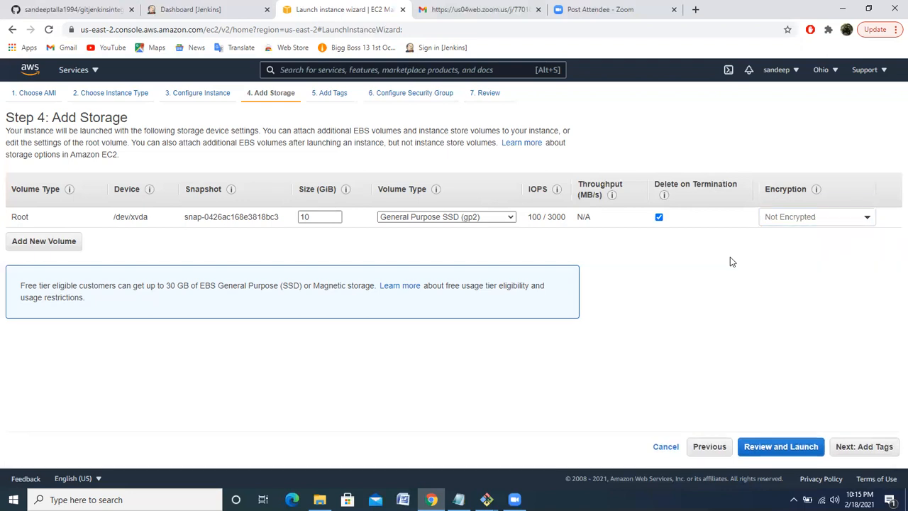
{"action": "left_click", "coordinate": [867, 220]}
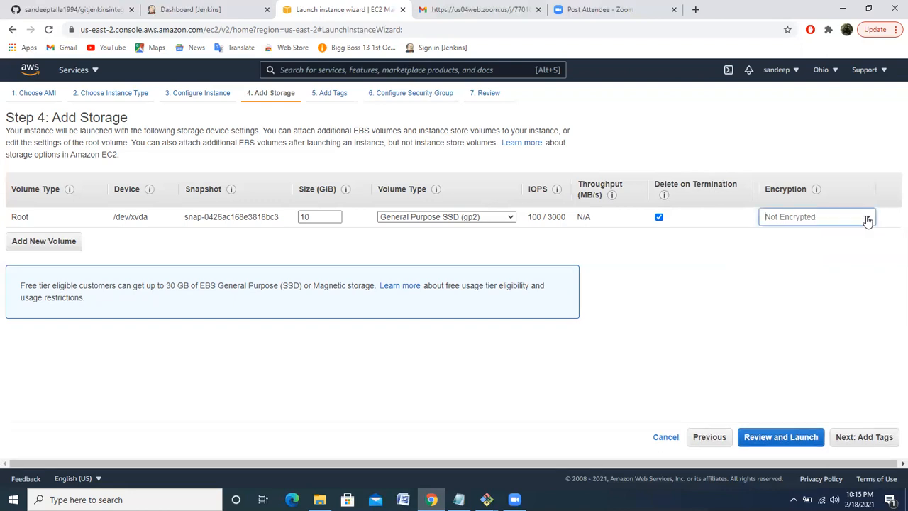
{"action": "left_click", "coordinate": [867, 220]}
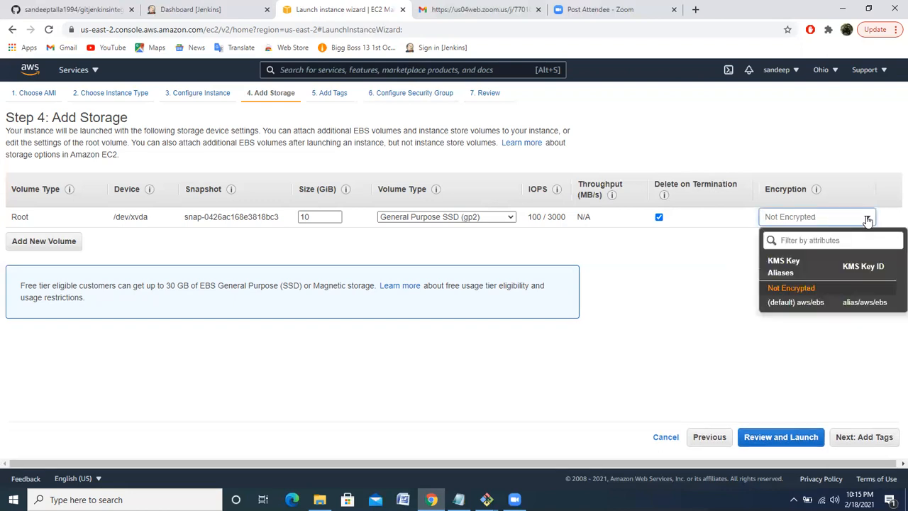
{"action": "left_click", "coordinate": [812, 304]}
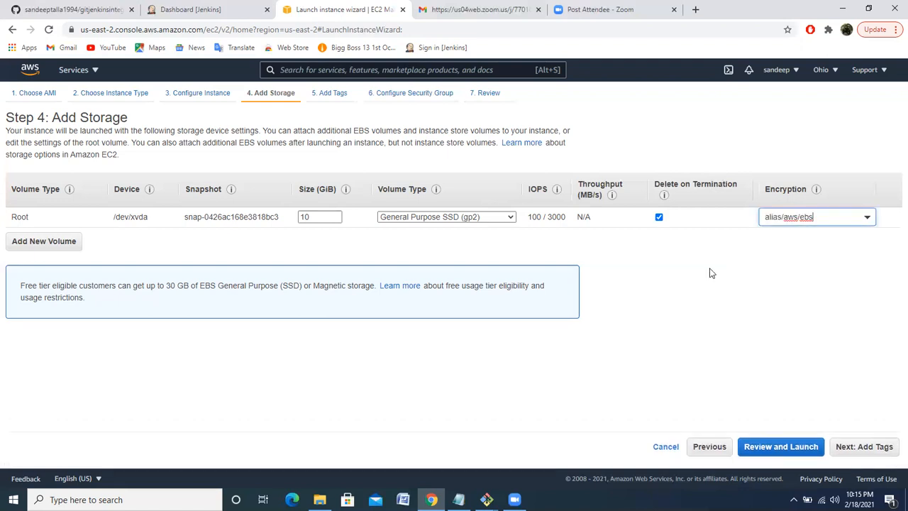
{"action": "left_click", "coordinate": [868, 218]}
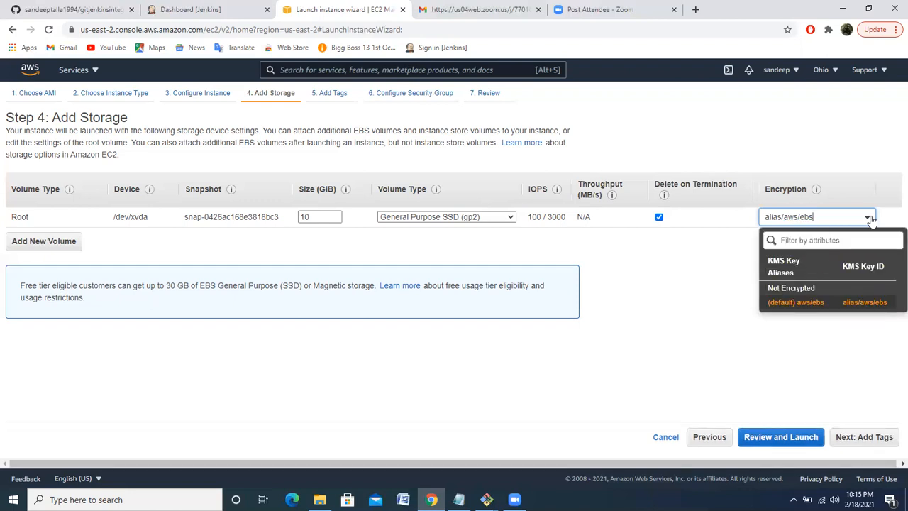
{"action": "left_click", "coordinate": [812, 292]}
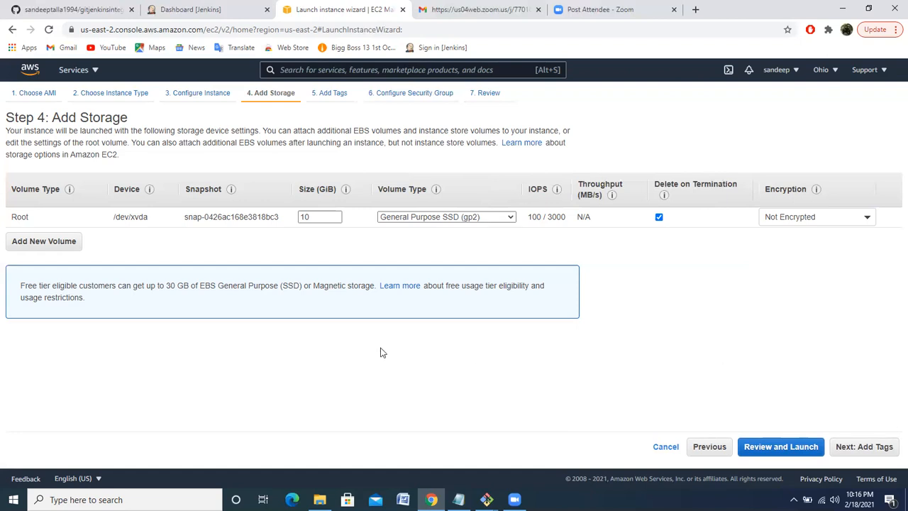
Add a tag to the instance with the key Name and the value mylinux
{"action": "left_click", "coordinate": [877, 448]}
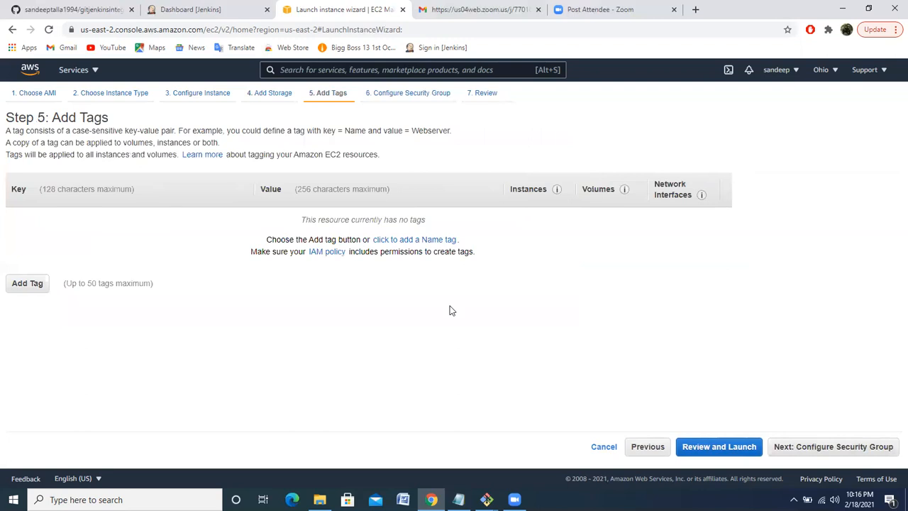
{"action": "left_click", "coordinate": [37, 285]}
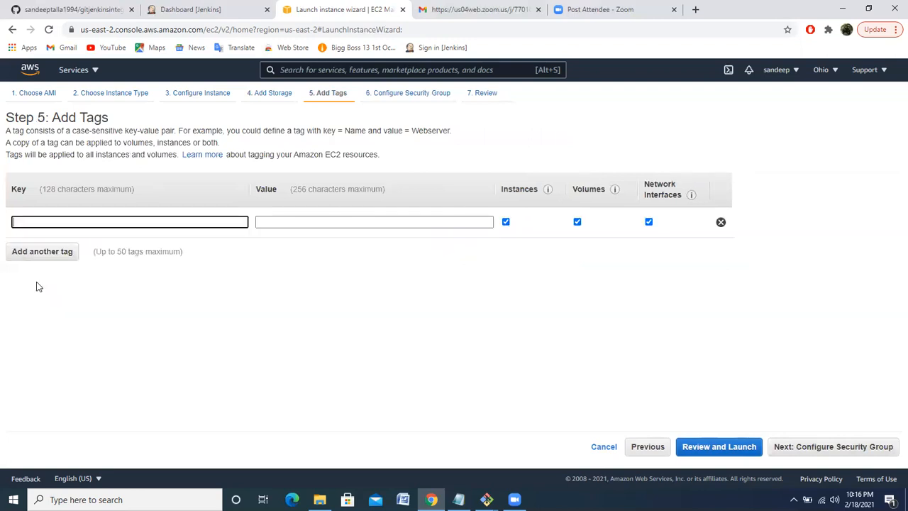
{"action": "type", "text": "my"}
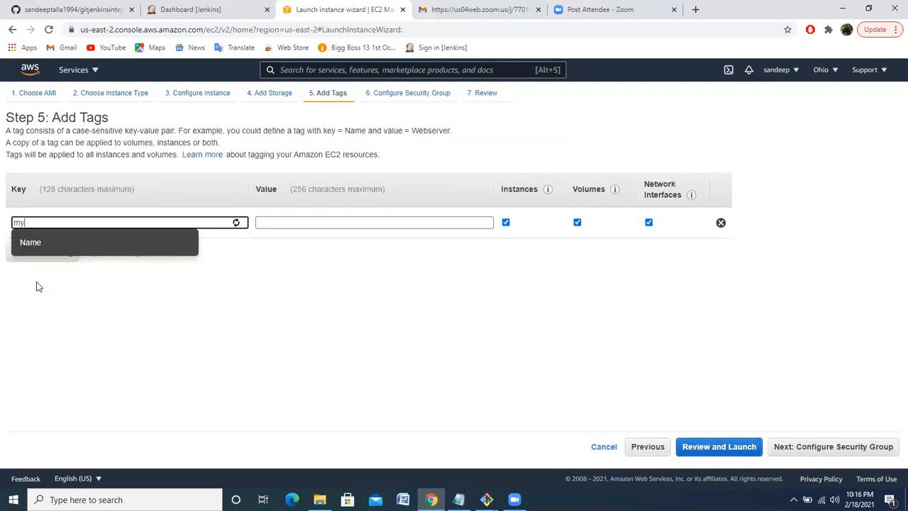
{"action": "type", "text": "linux"}
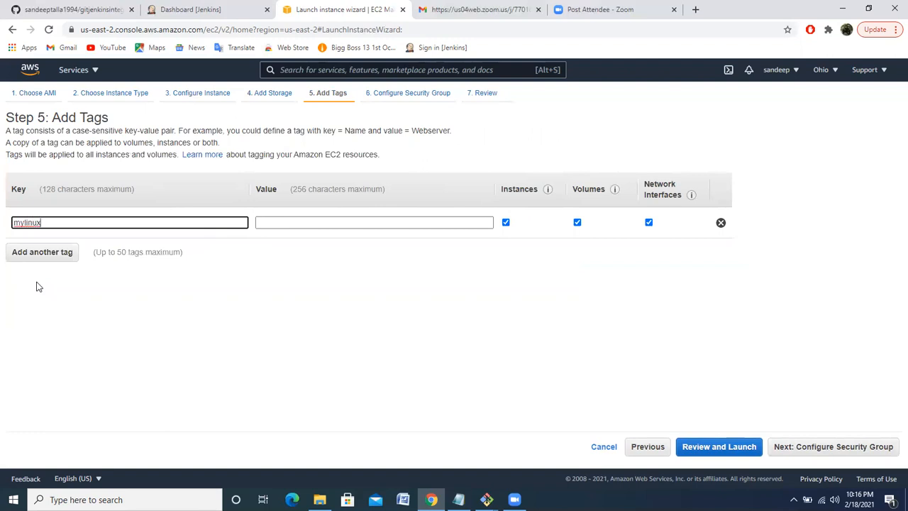
{"action": "type", "text": "instance"}
{"action": "key", "text": "ctrl+a"}
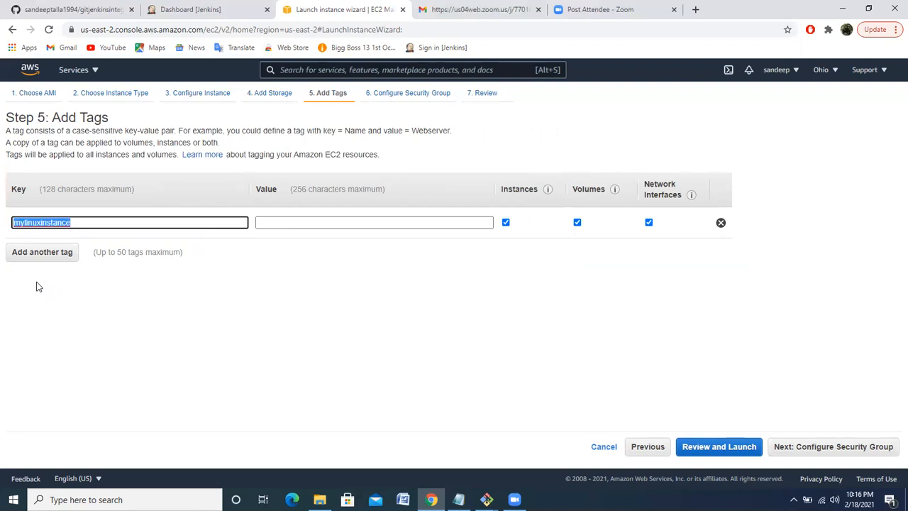
{"action": "type", "text": "Name"}
{"action": "key", "text": "Tab"}
{"action": "type", "text": "mylinux"}
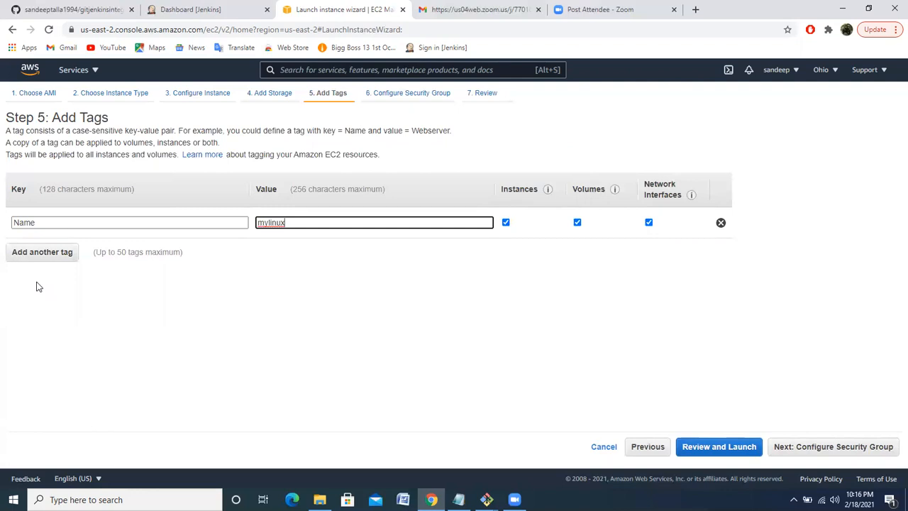
Set the SSH rule's source to Anywhere in the new security group
{"action": "left_click", "coordinate": [821, 448]}
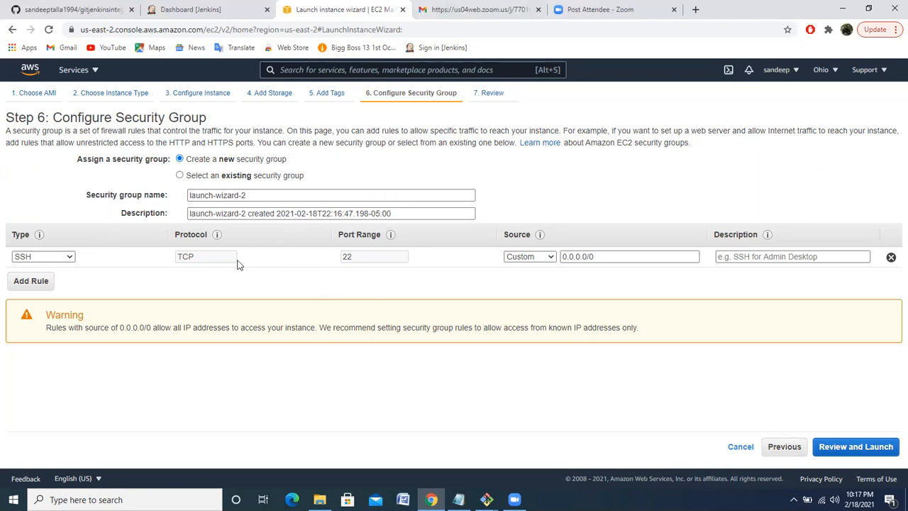
{"action": "left_click", "coordinate": [541, 259]}
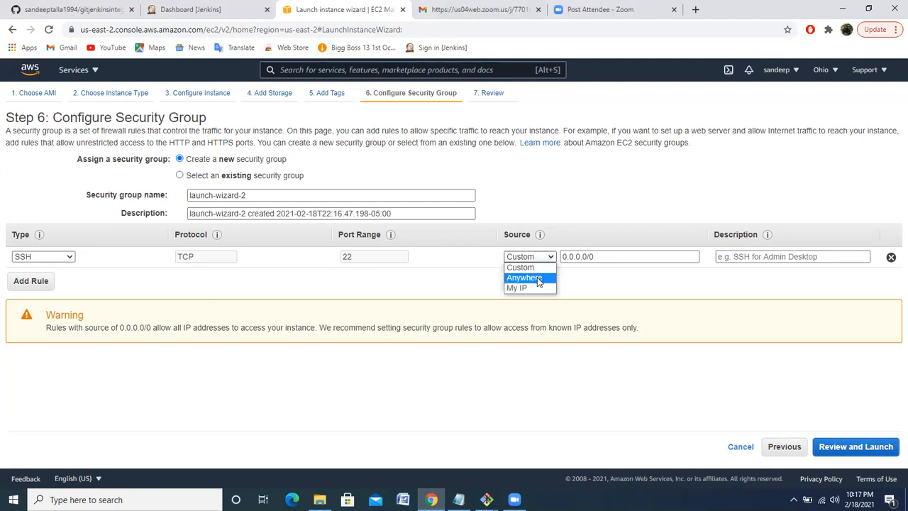
{"action": "left_click", "coordinate": [537, 279]}
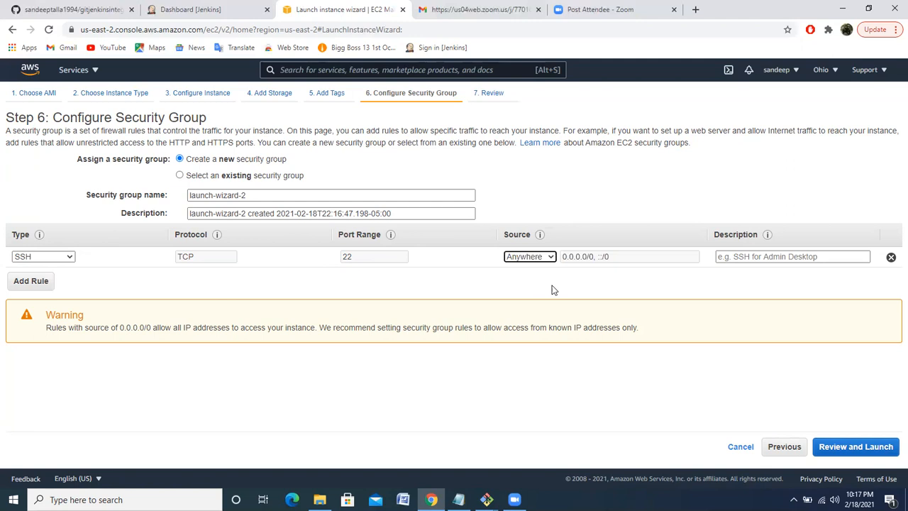
Review the instance's launch settings and proceed to the key pair selection
{"action": "left_click", "coordinate": [851, 447]}
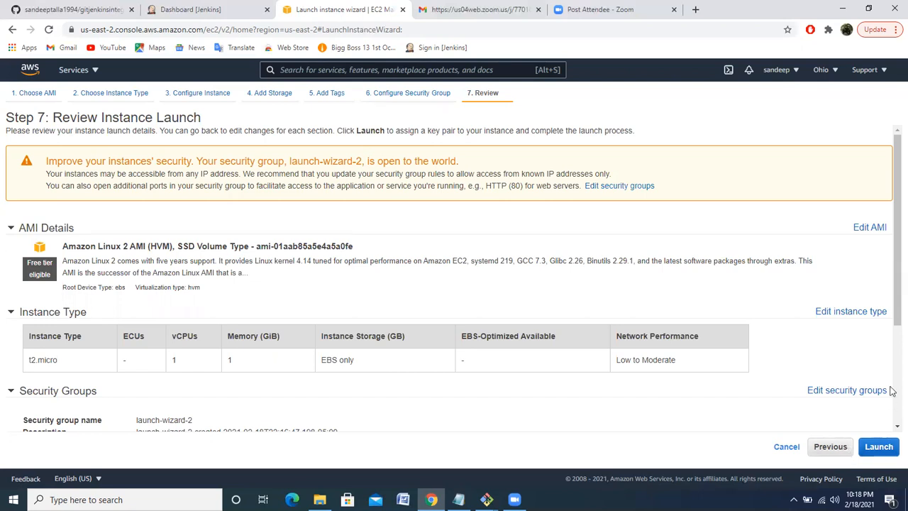
{"action": "scroll", "coordinate": [892, 418], "scroll_direction": "down", "scroll_amount": 2}
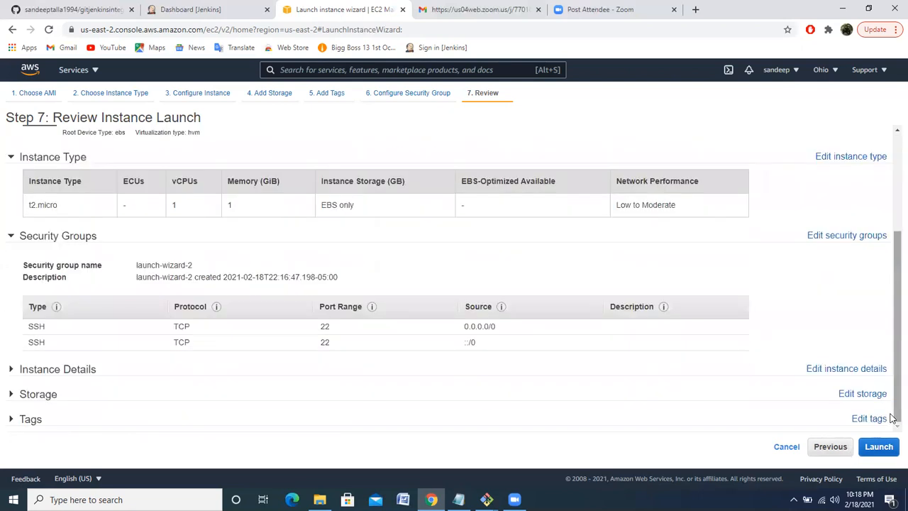
{"action": "left_click", "coordinate": [880, 452]}
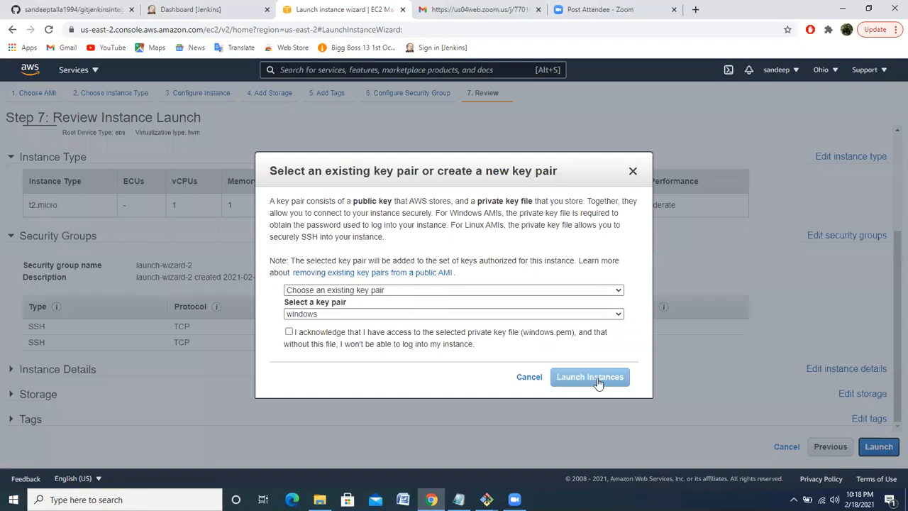
Create a new key pair named linux and download its private key file
{"action": "left_click", "coordinate": [289, 332]}
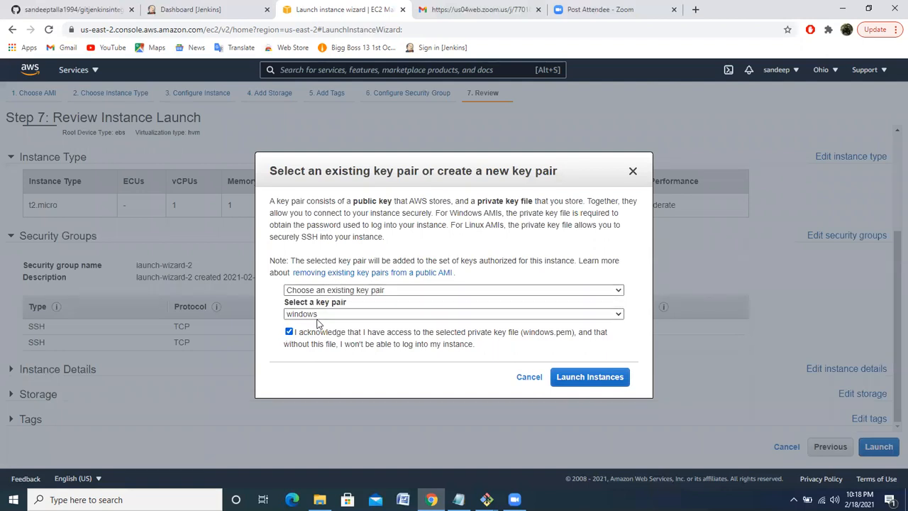
{"action": "left_click", "coordinate": [392, 291]}
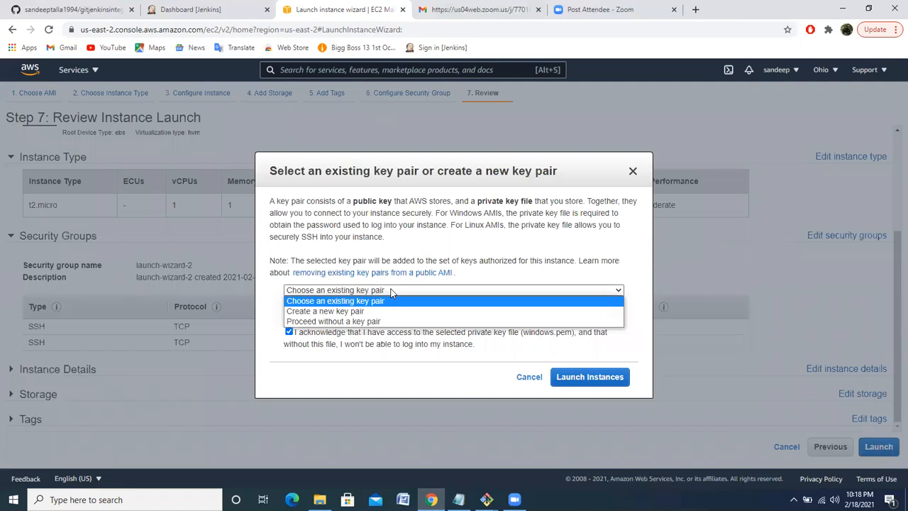
{"action": "left_click", "coordinate": [380, 311]}
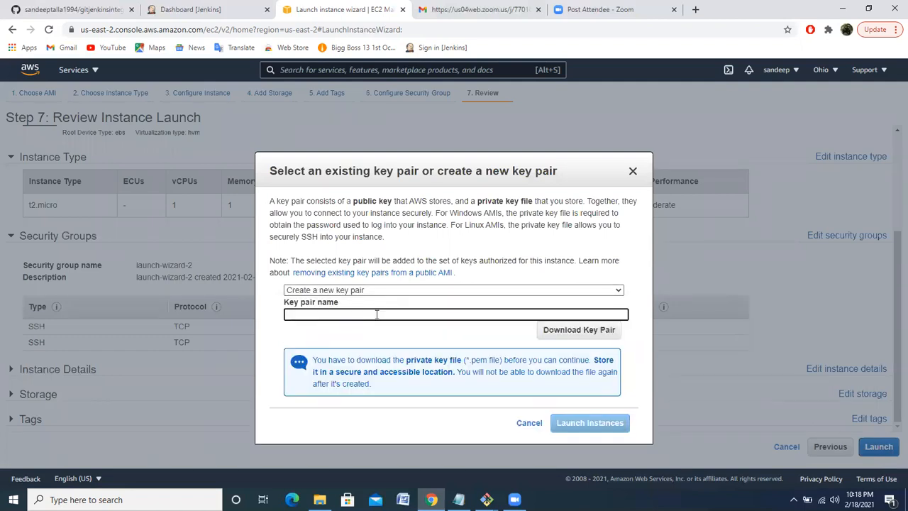
{"action": "type", "text": "linux"}
{"action": "left_click", "coordinate": [573, 330]}
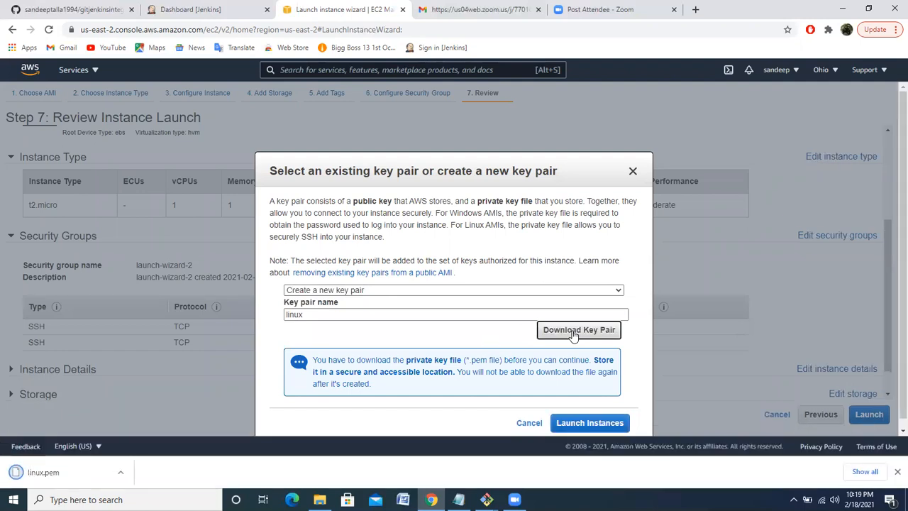
Launch the instance with the new key pair and open the list of instances
{"action": "left_click", "coordinate": [592, 426]}
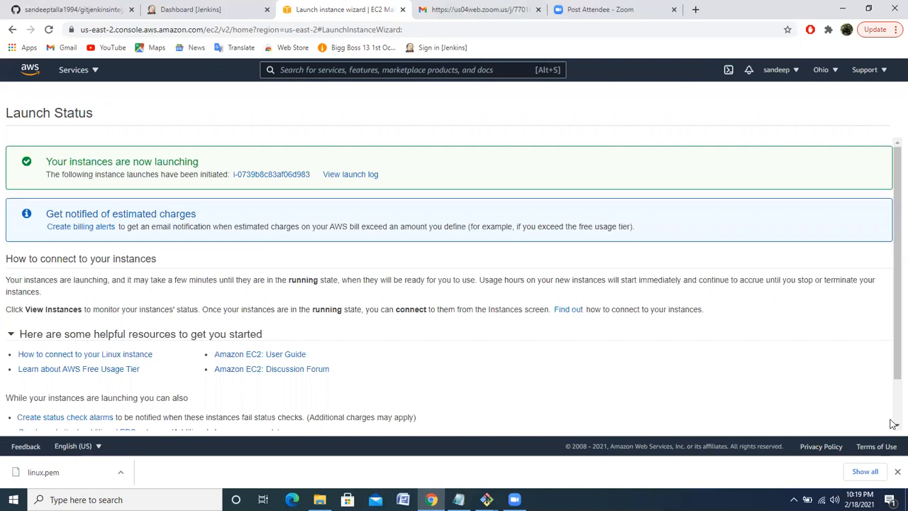
{"action": "scroll", "coordinate": [893, 410], "scroll_direction": "down", "scroll_amount": 1}
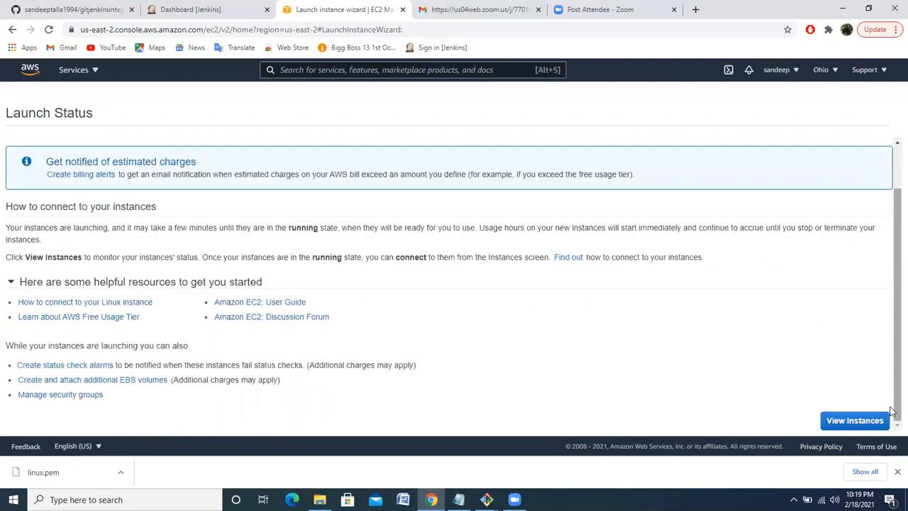
{"action": "left_click", "coordinate": [840, 424]}
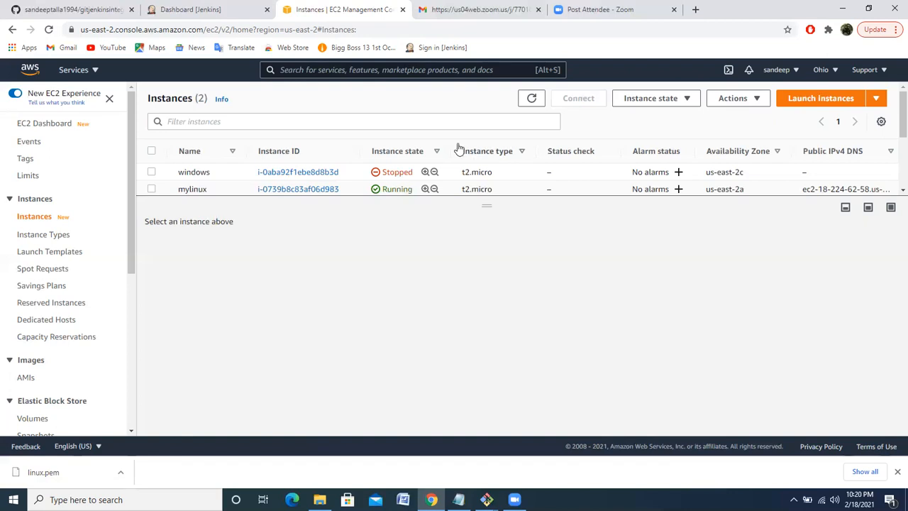
Search the web for "putty download" in a new browser tab
{"action": "left_click", "coordinate": [696, 10]}
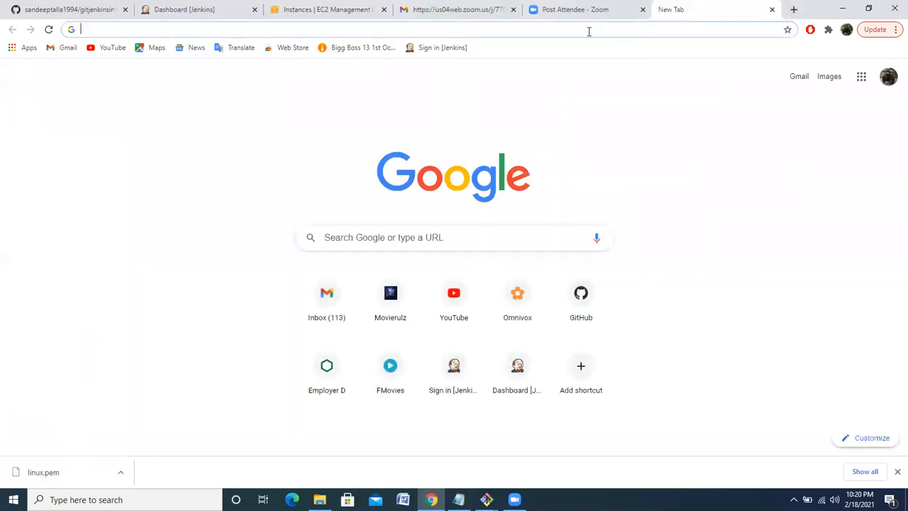
{"action": "type", "text": "puy"}
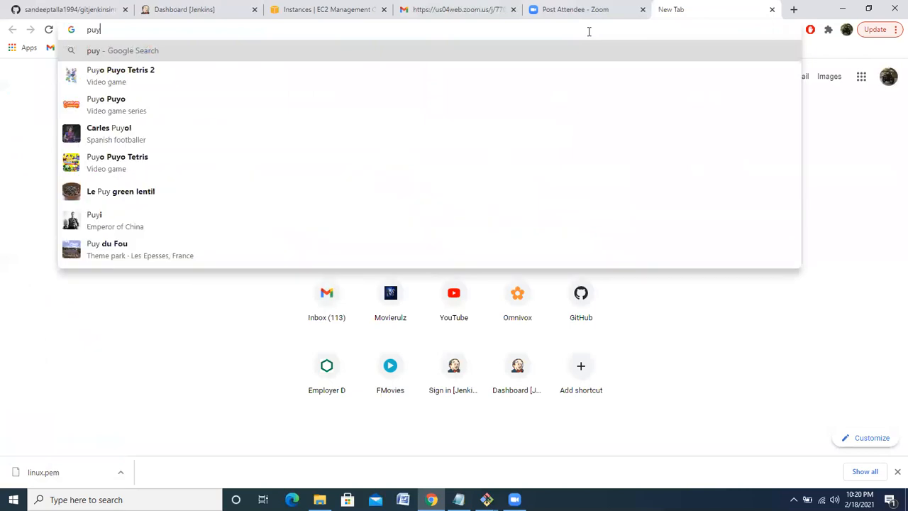
{"action": "key", "text": "BackSpace"}
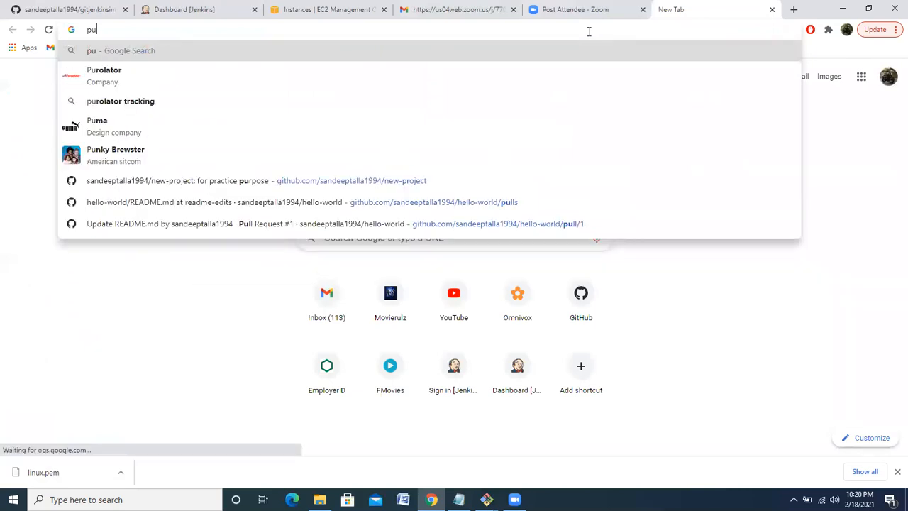
{"action": "type", "text": "tty"}
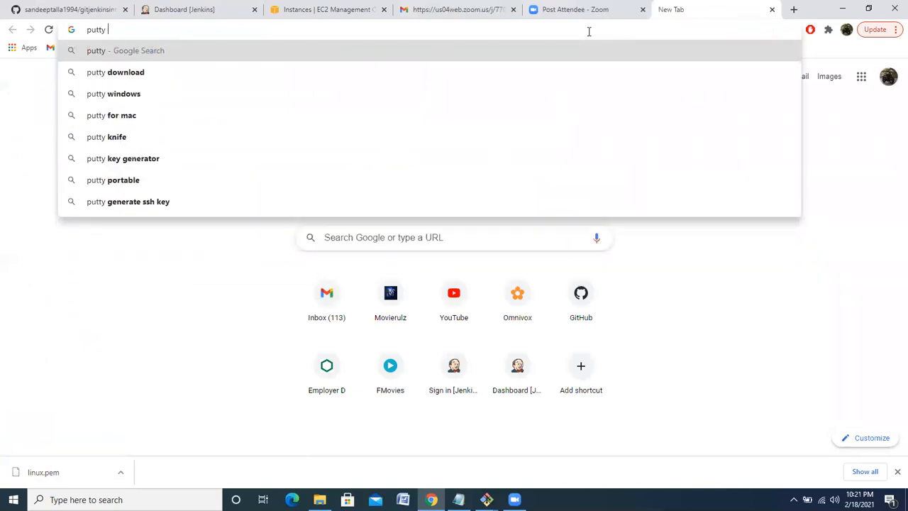
{"action": "key", "text": "Down"}
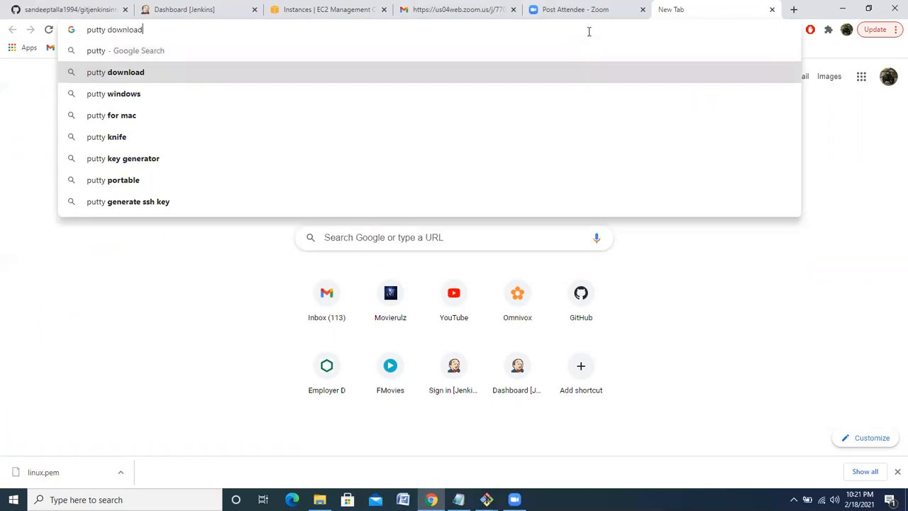
{"action": "key", "text": "Return"}
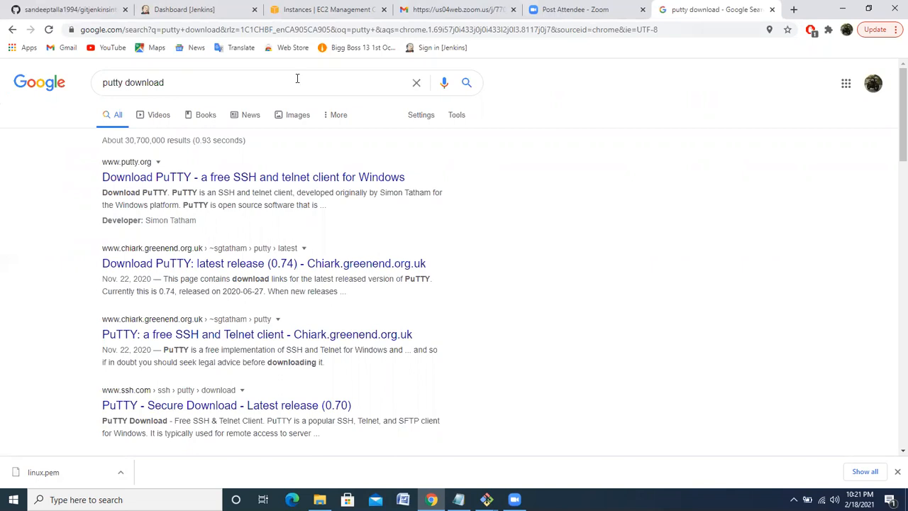
Open PuTTY's latest release page by way of putty.org and download the 64-bit putty.exe
{"action": "left_click", "coordinate": [327, 180]}
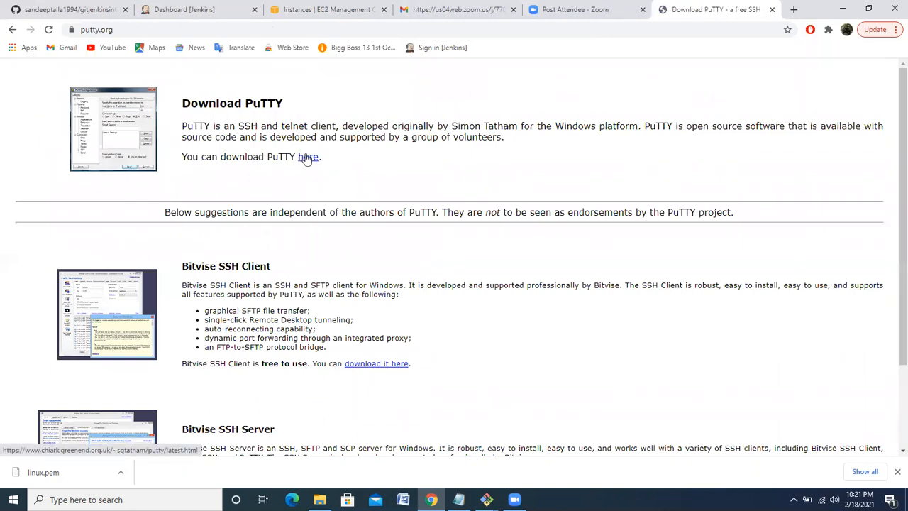
{"action": "left_click", "coordinate": [307, 157]}
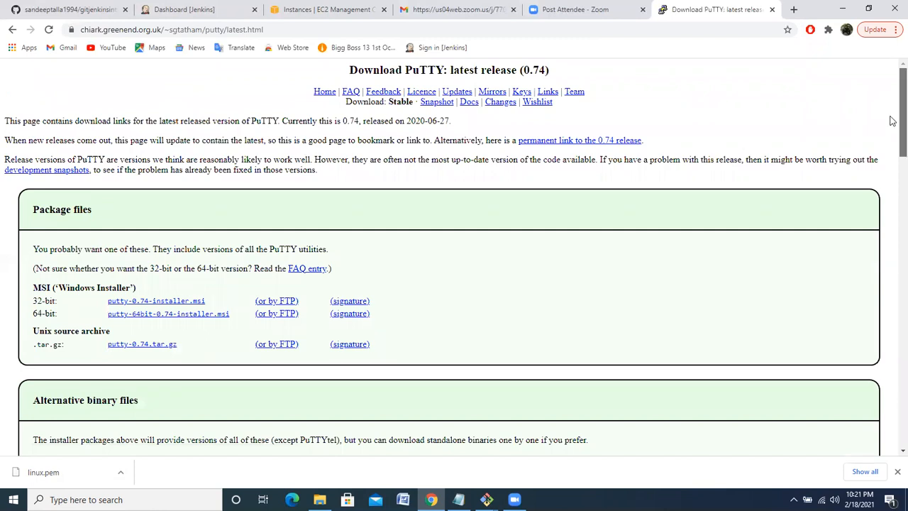
{"action": "scroll", "coordinate": [892, 120], "scroll_direction": "down", "scroll_amount": 2}
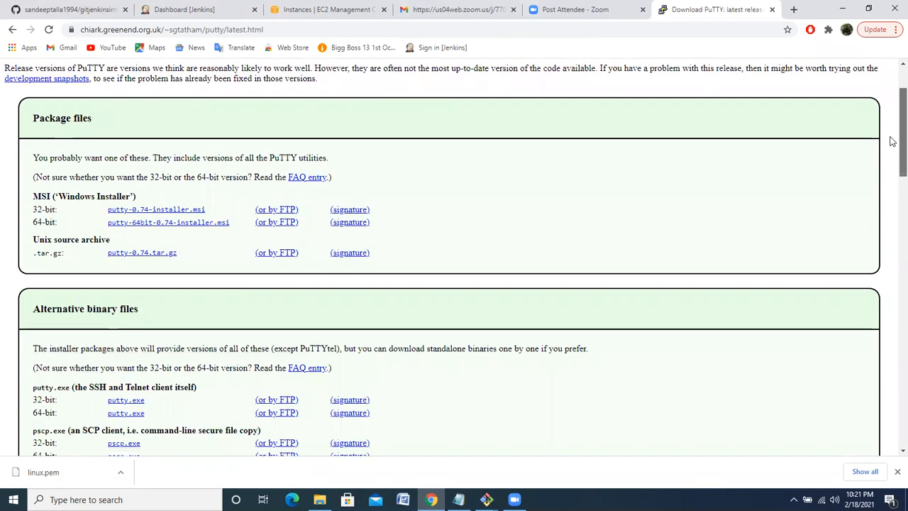
{"action": "left_click_drag", "start_coordinate": [890, 137], "coordinate": [892, 160]}
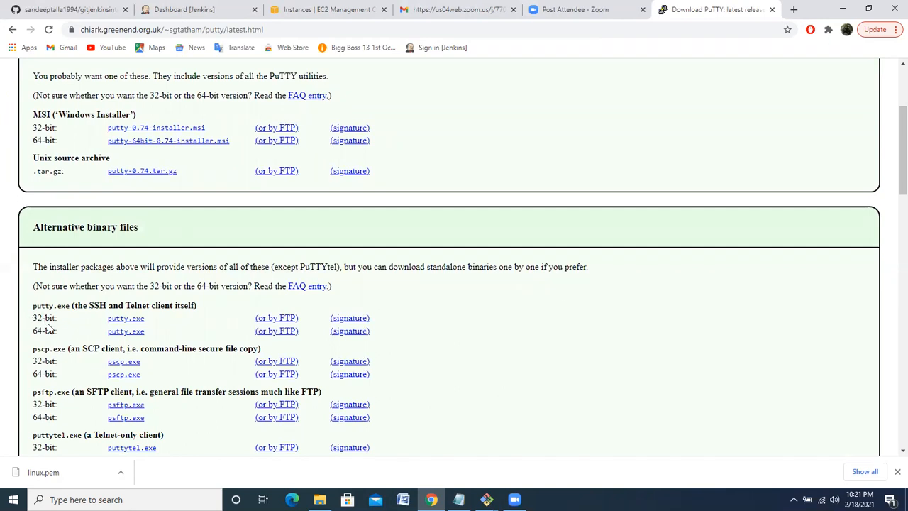
{"action": "left_click", "coordinate": [124, 332]}
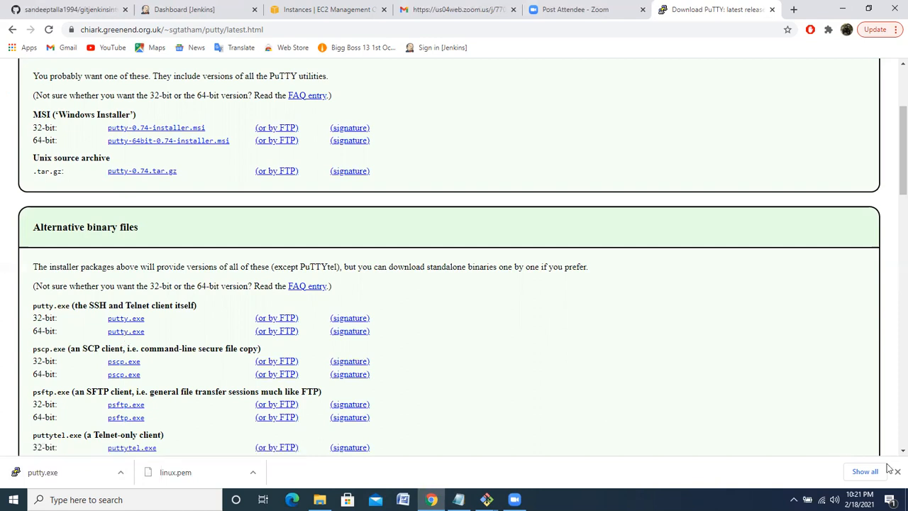
Download the 64-bit puttygen.exe key generation utility from the alternative binary files
{"action": "scroll", "coordinate": [892, 453], "scroll_direction": "down", "scroll_amount": 3}
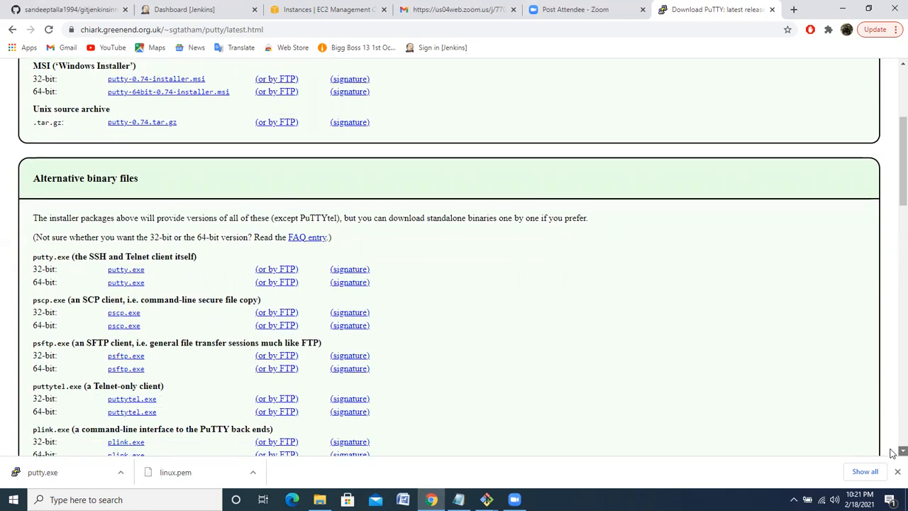
{"action": "scroll", "coordinate": [892, 453], "scroll_direction": "down", "scroll_amount": 3}
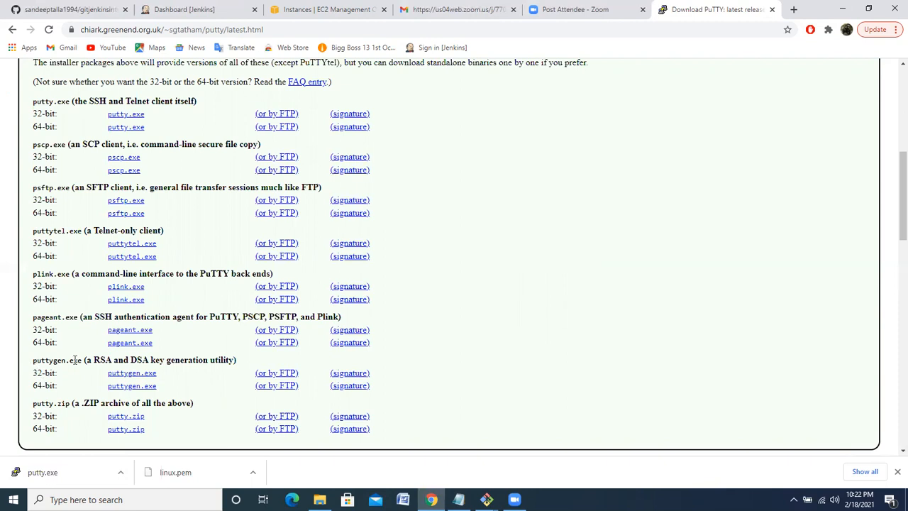
{"action": "left_click", "coordinate": [132, 386]}
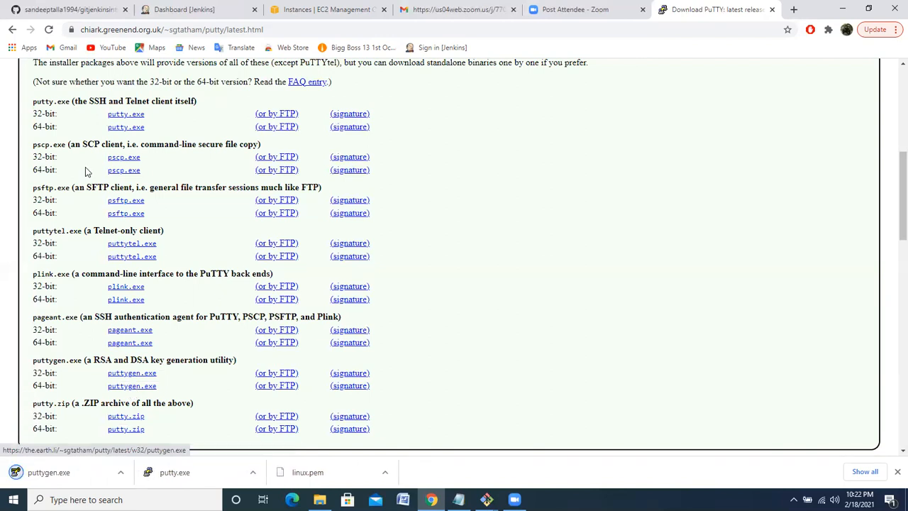
Return to the EC2 instances list and select the mylinux instance to show its details
{"action": "left_click", "coordinate": [309, 10]}
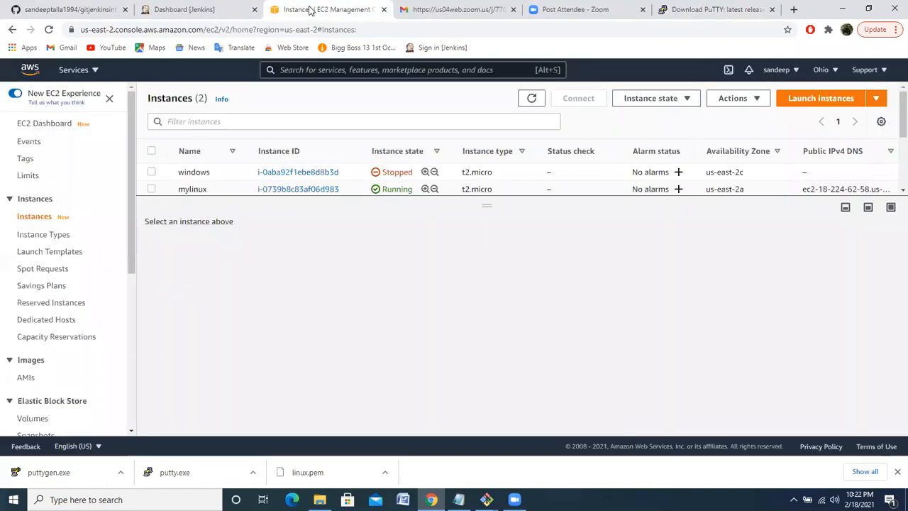
{"action": "left_click", "coordinate": [151, 190]}
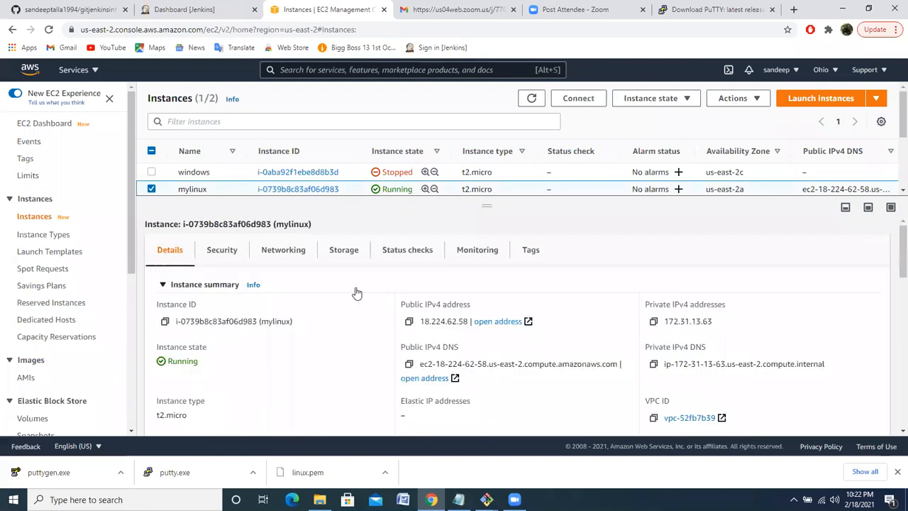
Open the connection page for mylinux, return to the instances list, refresh its status and reselect mylinux
{"action": "left_click", "coordinate": [578, 100]}
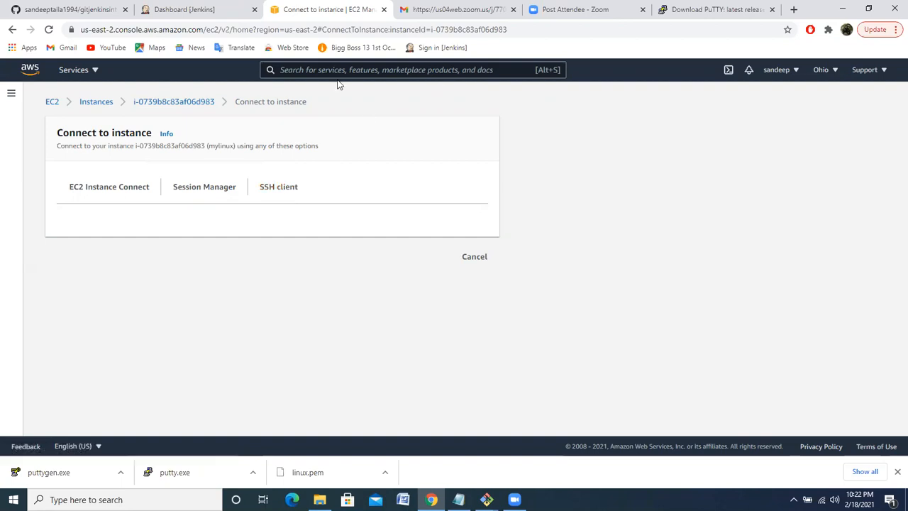
{"action": "left_click", "coordinate": [97, 104]}
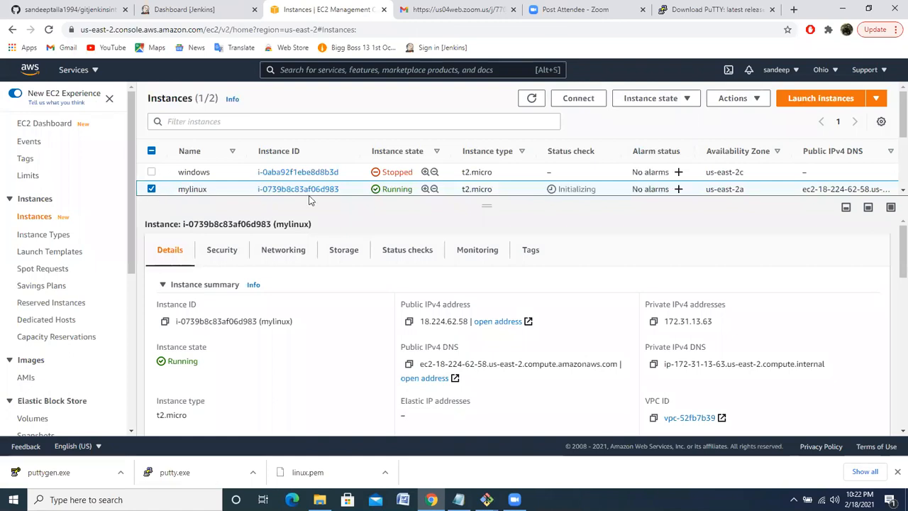
{"action": "left_click", "coordinate": [532, 99]}
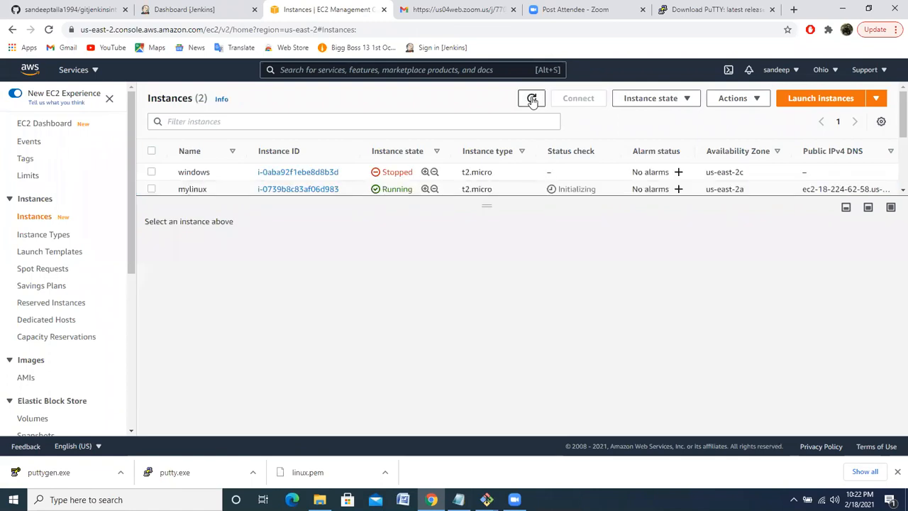
{"action": "left_click", "coordinate": [532, 100]}
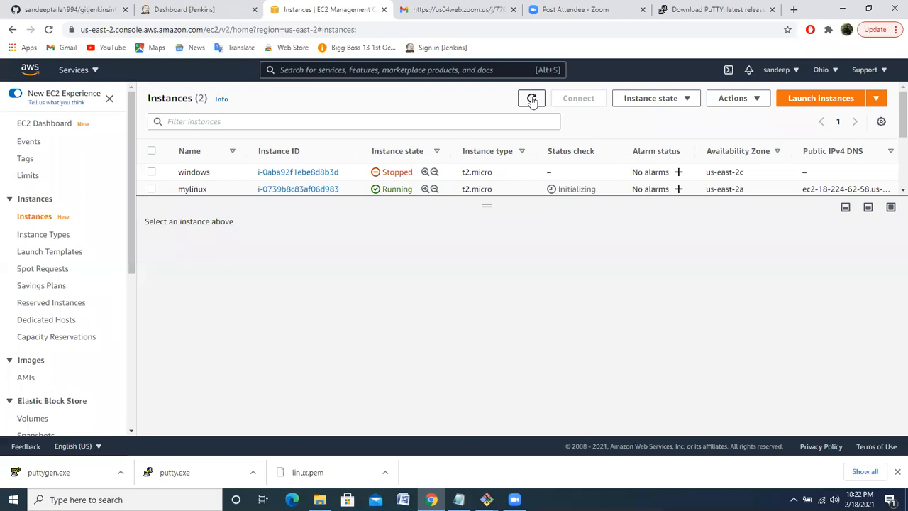
{"action": "left_click", "coordinate": [152, 190]}
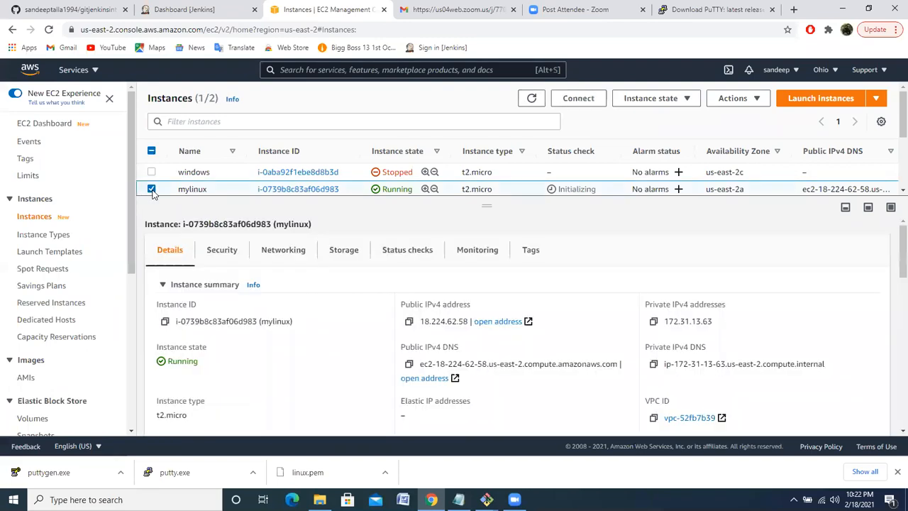
Review the SSH client, Session Manager and EC2 Instance Connect options for connecting to the mylinux instance
{"action": "left_click", "coordinate": [583, 98]}
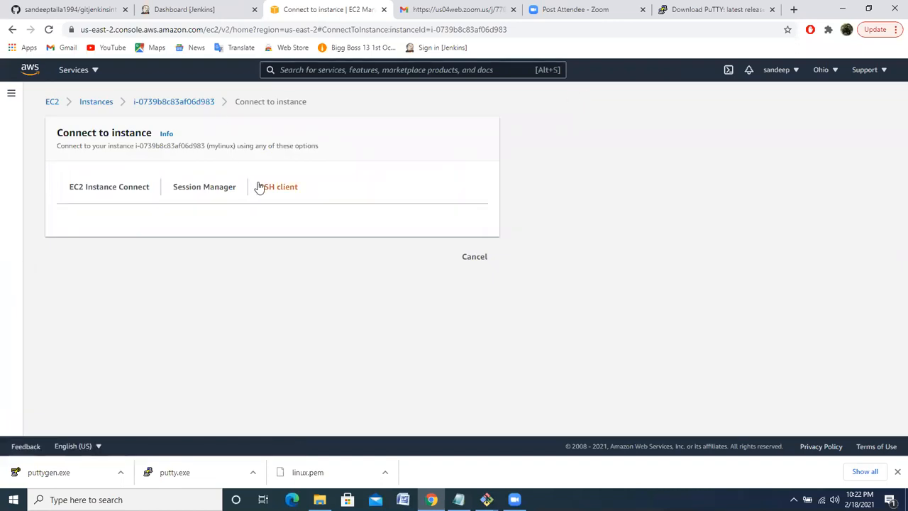
{"action": "left_click", "coordinate": [284, 193]}
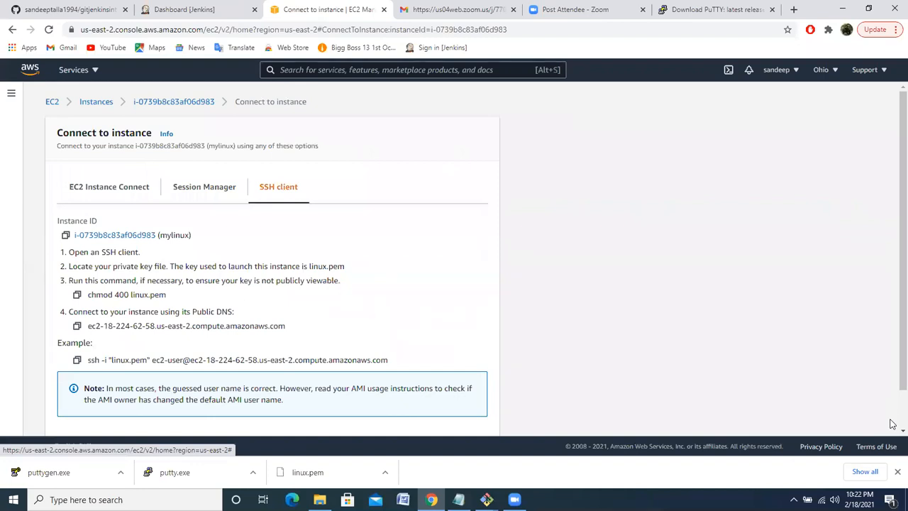
{"action": "scroll", "coordinate": [892, 423], "scroll_direction": "down", "scroll_amount": 1}
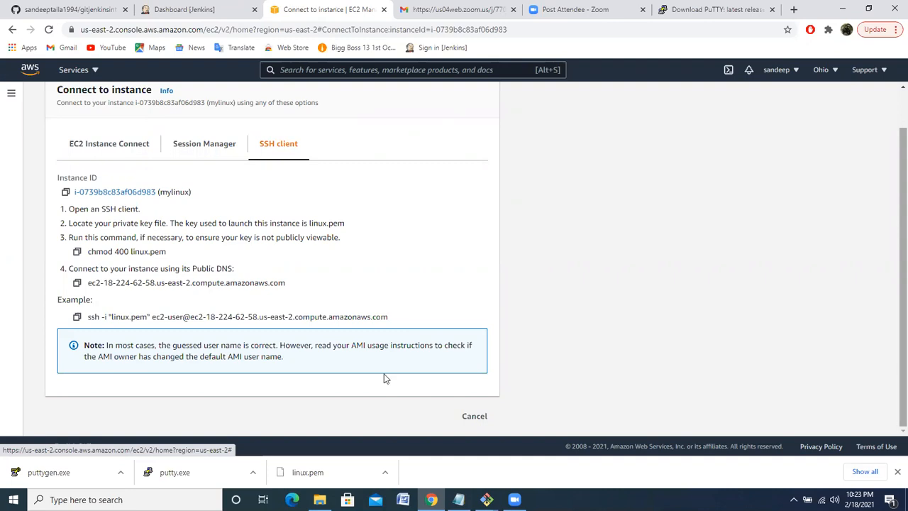
{"action": "left_click", "coordinate": [211, 142]}
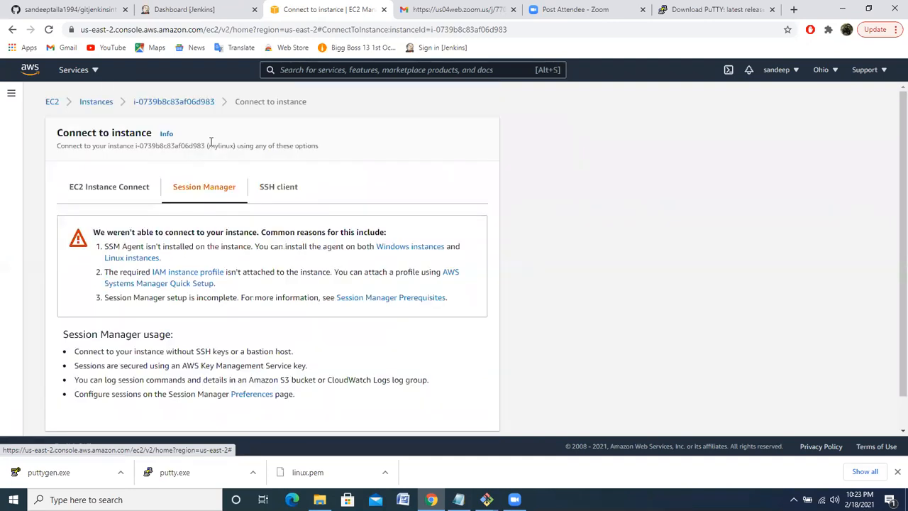
{"action": "scroll", "coordinate": [211, 142], "scroll_direction": "down", "scroll_amount": 1}
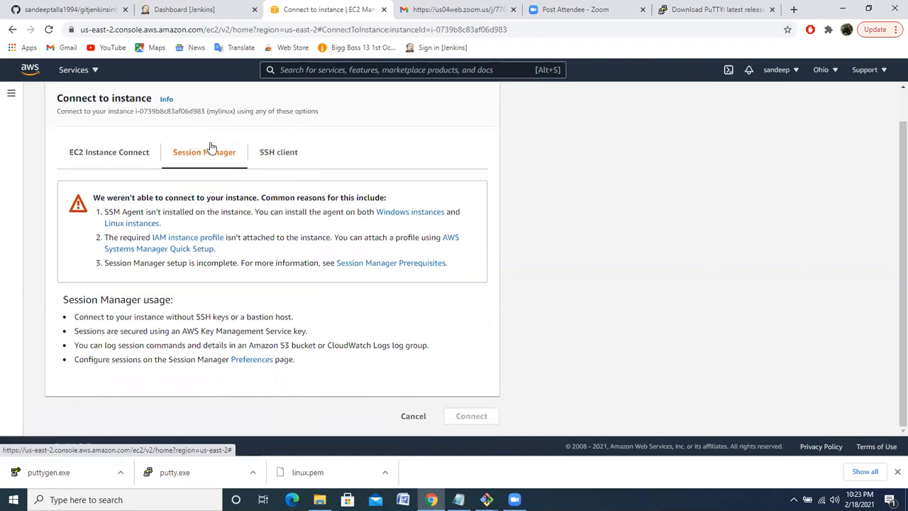
{"action": "scroll", "coordinate": [210, 147], "scroll_direction": "up", "scroll_amount": 1}
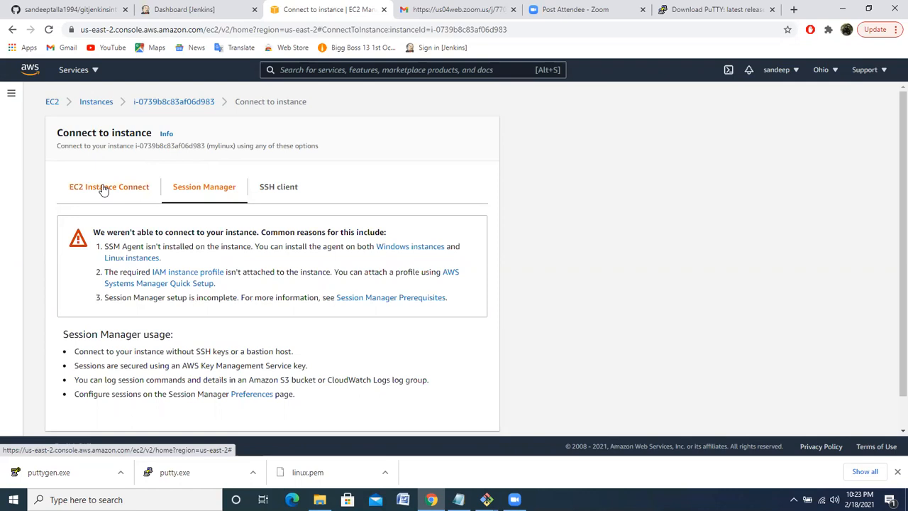
{"action": "left_click", "coordinate": [103, 189]}
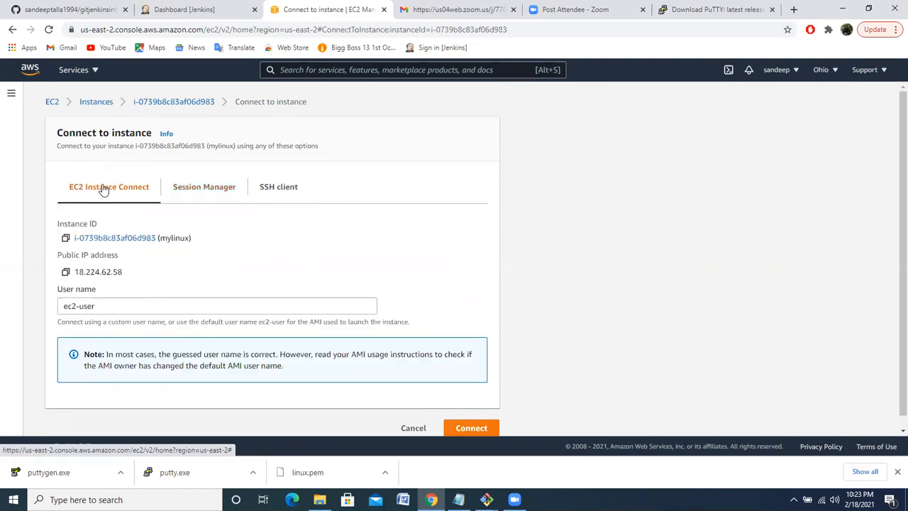
{"action": "scroll", "coordinate": [104, 189], "scroll_direction": "down", "scroll_amount": 1}
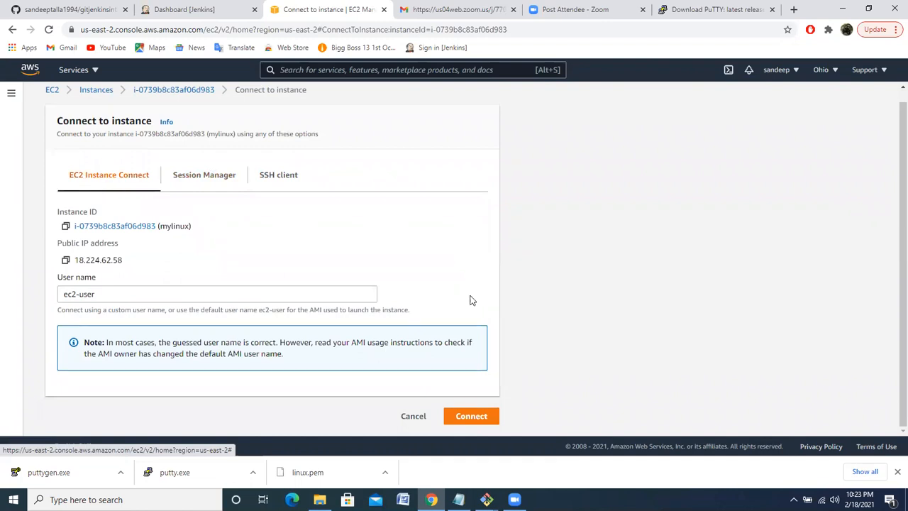
Go back to the instances list, refresh it and select mylinux to show its details again
{"action": "left_click", "coordinate": [98, 90]}
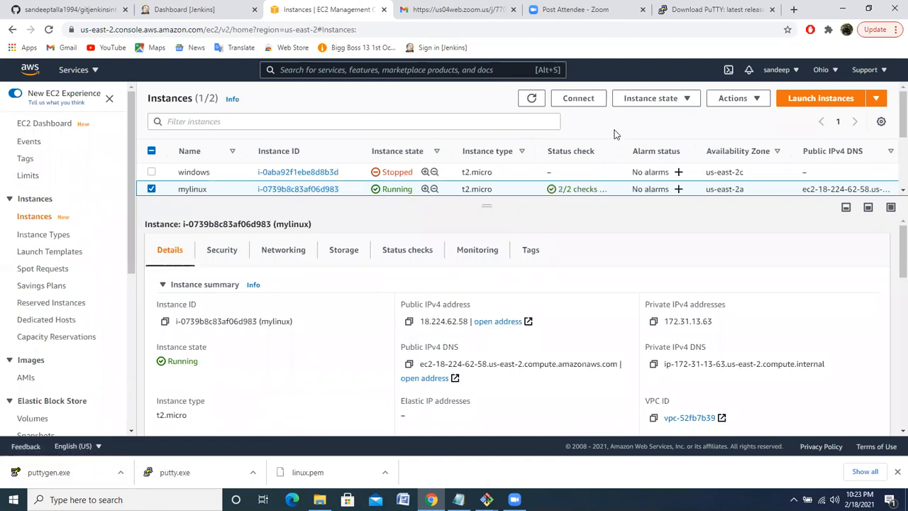
{"action": "left_click", "coordinate": [531, 101]}
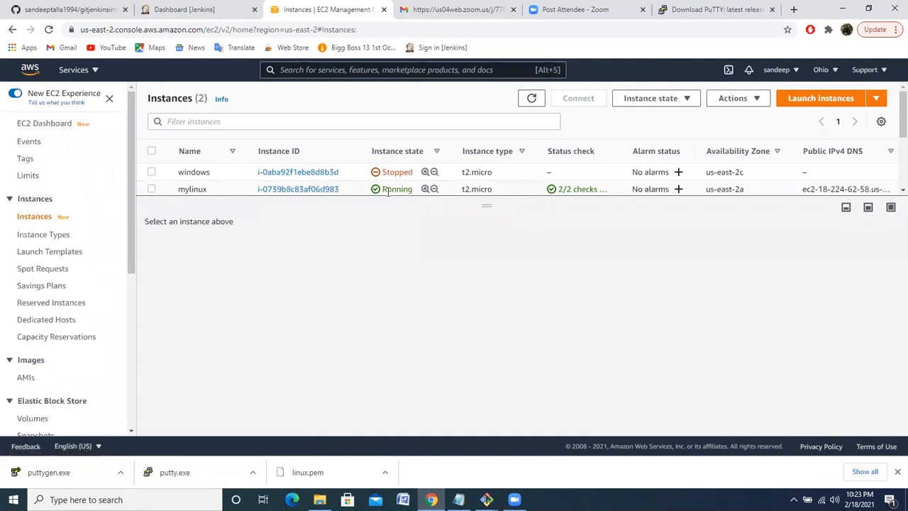
{"action": "left_click", "coordinate": [151, 190]}
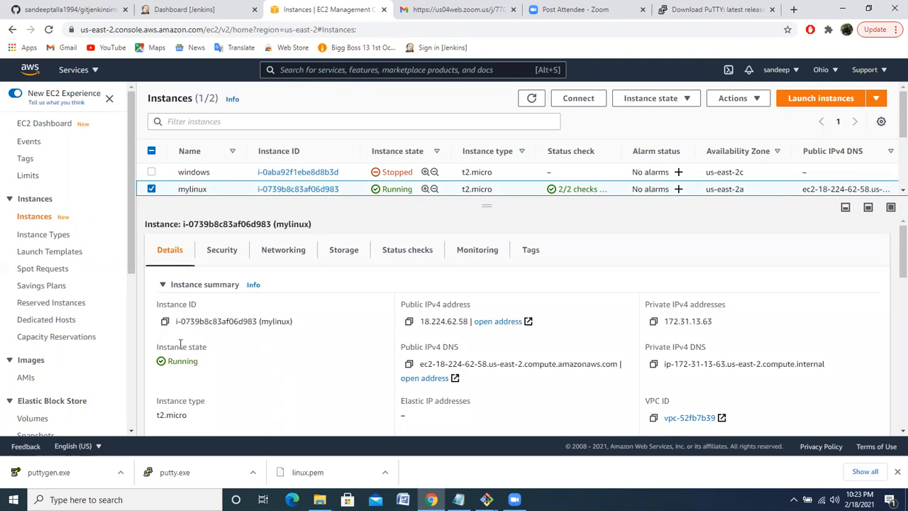
Launch the downloaded PuTTYgen and load linux.pem from the Downloads folder, showing all file types
{"action": "left_click", "coordinate": [55, 474]}
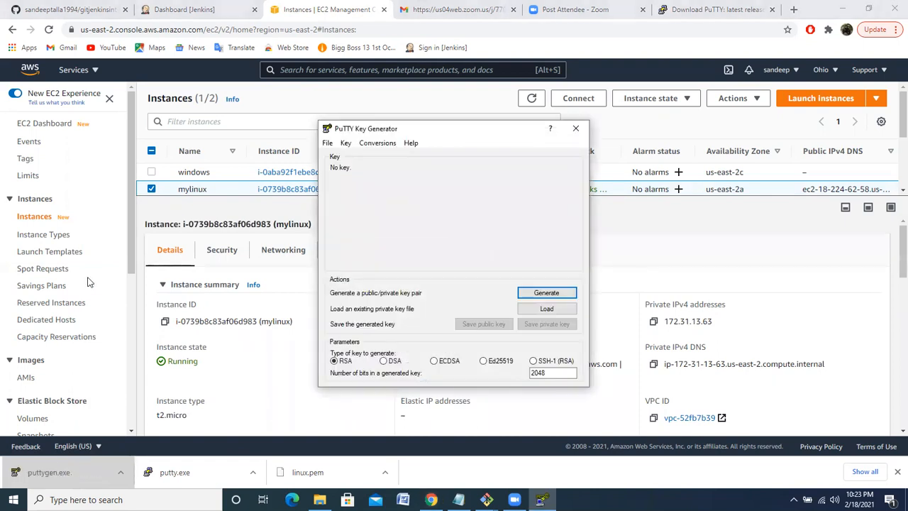
{"action": "left_click", "coordinate": [549, 309]}
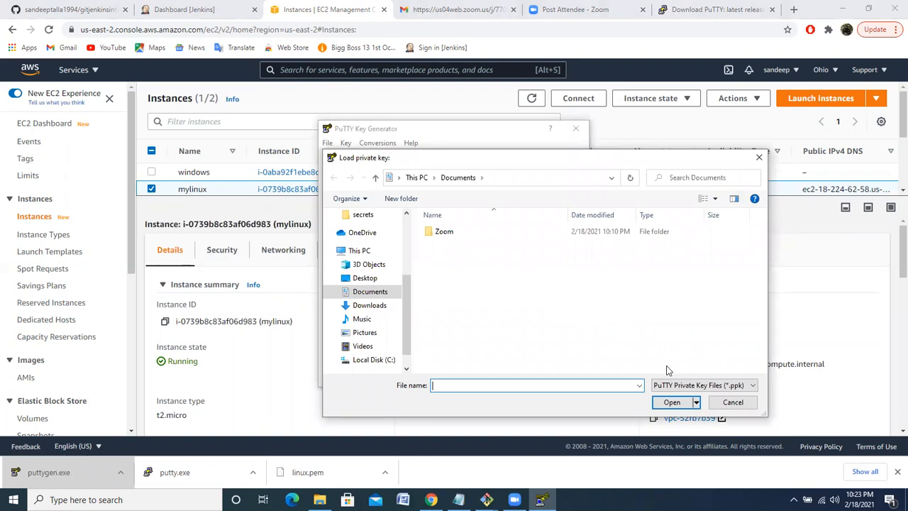
{"action": "left_click", "coordinate": [681, 387]}
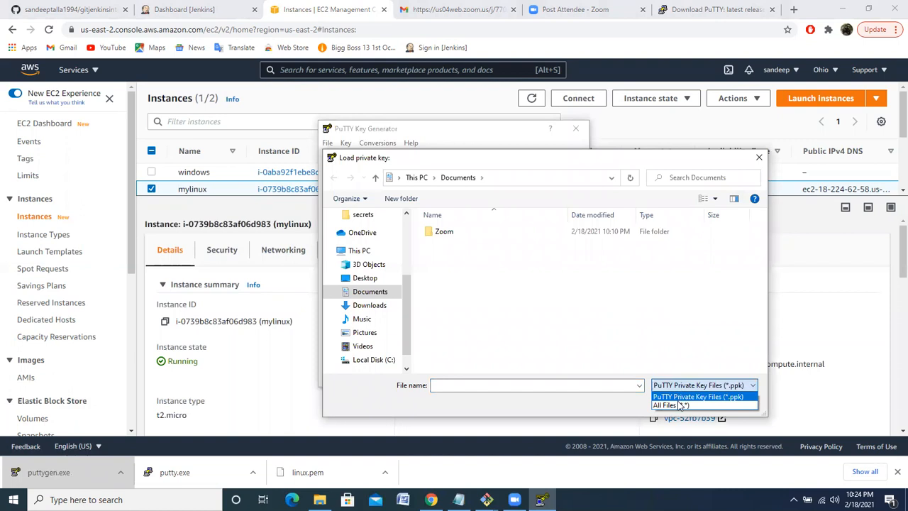
{"action": "left_click", "coordinate": [670, 406]}
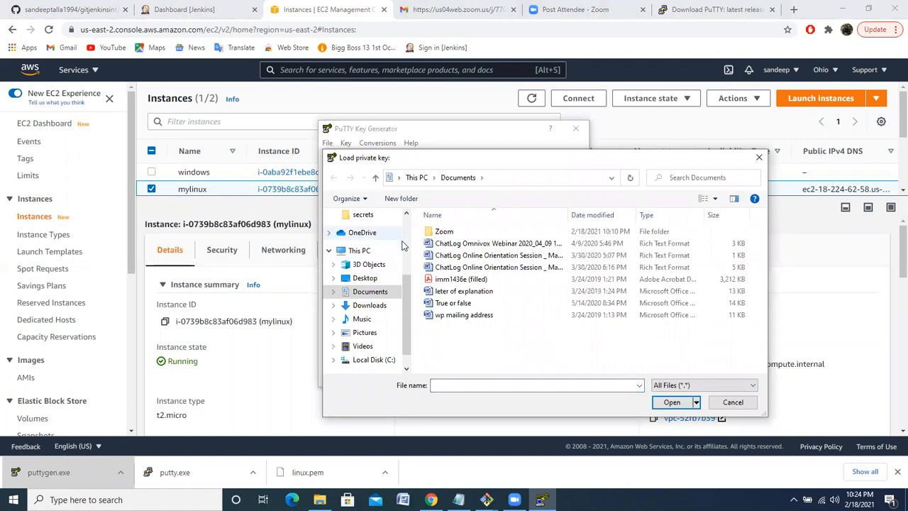
{"action": "left_click", "coordinate": [369, 306]}
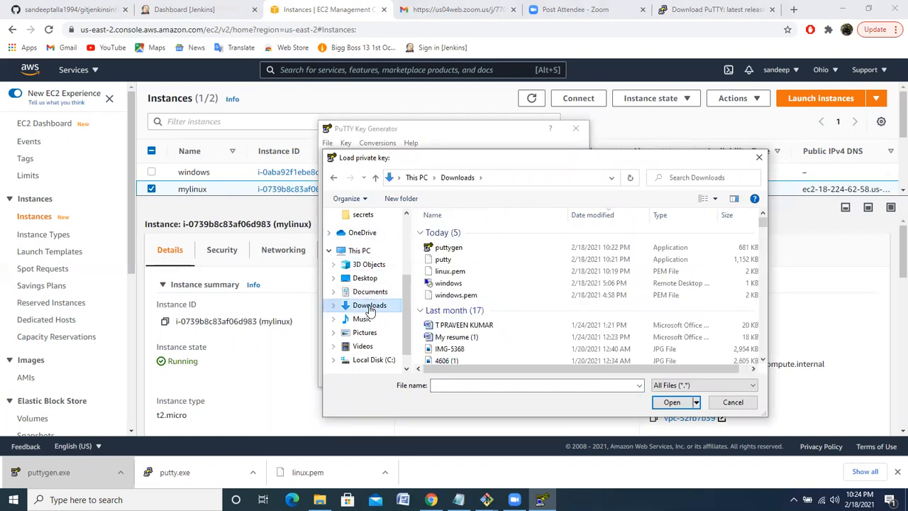
{"action": "left_click", "coordinate": [458, 272]}
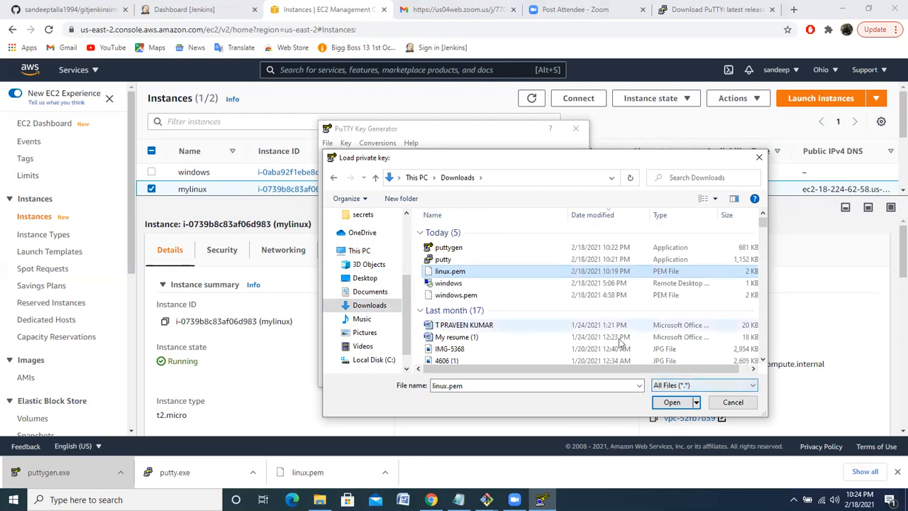
{"action": "left_click", "coordinate": [669, 402]}
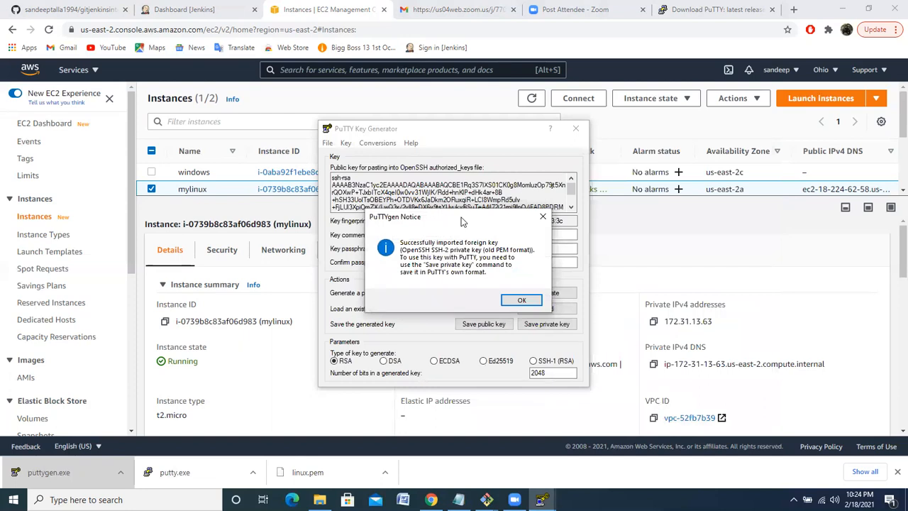
{"action": "left_click", "coordinate": [518, 301]}
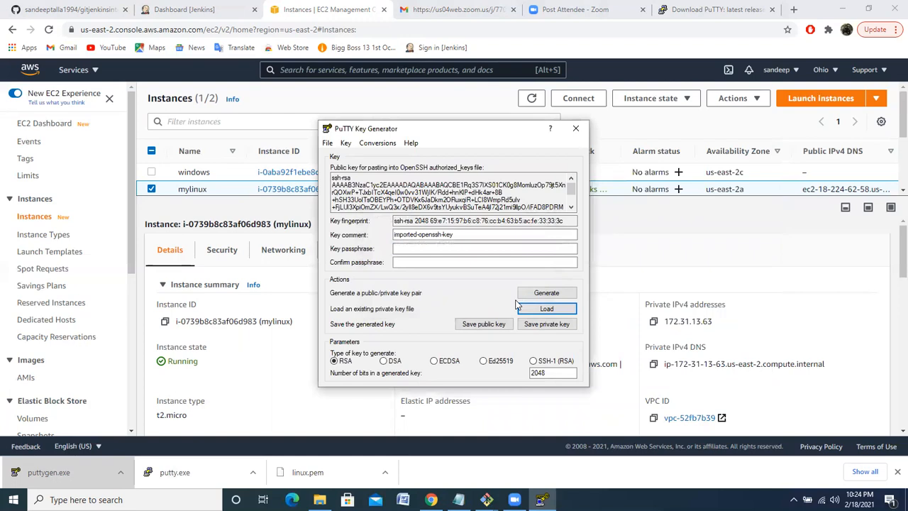
Save the private key without a passphrase as linuxins in PuTTY's .ppk format in Downloads, and close PuTTYgen
{"action": "left_click", "coordinate": [540, 328]}
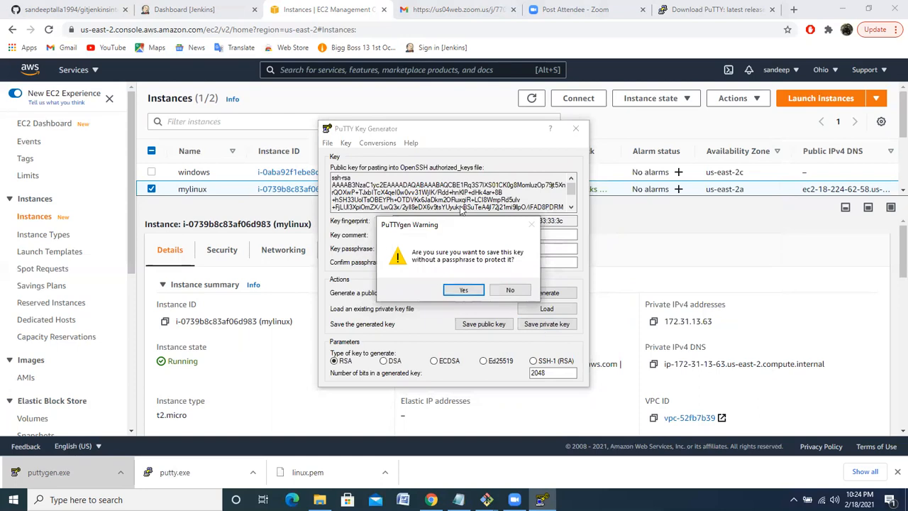
{"action": "left_click", "coordinate": [465, 290]}
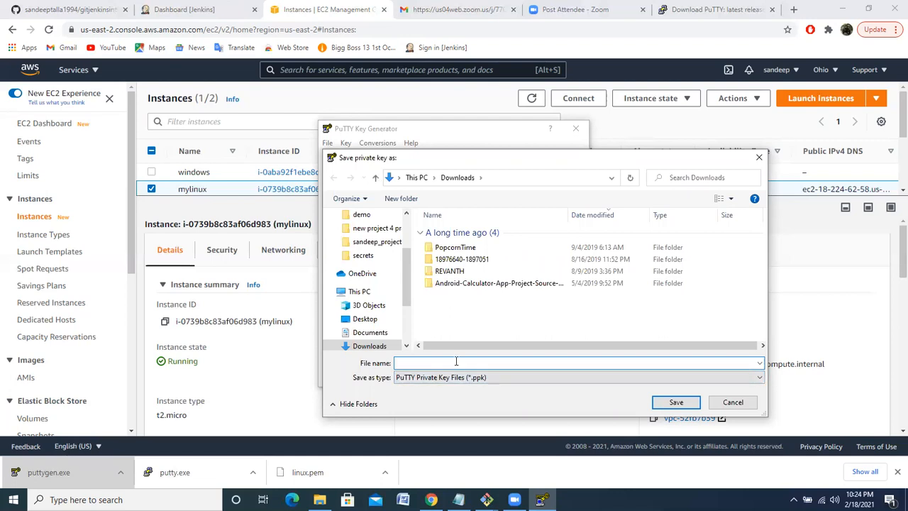
{"action": "type", "text": "linux"}
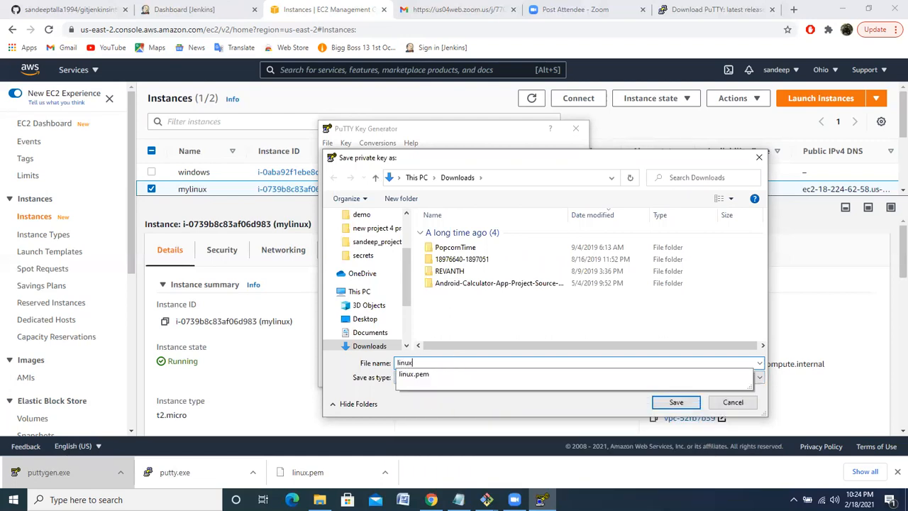
{"action": "type", "text": "ins"}
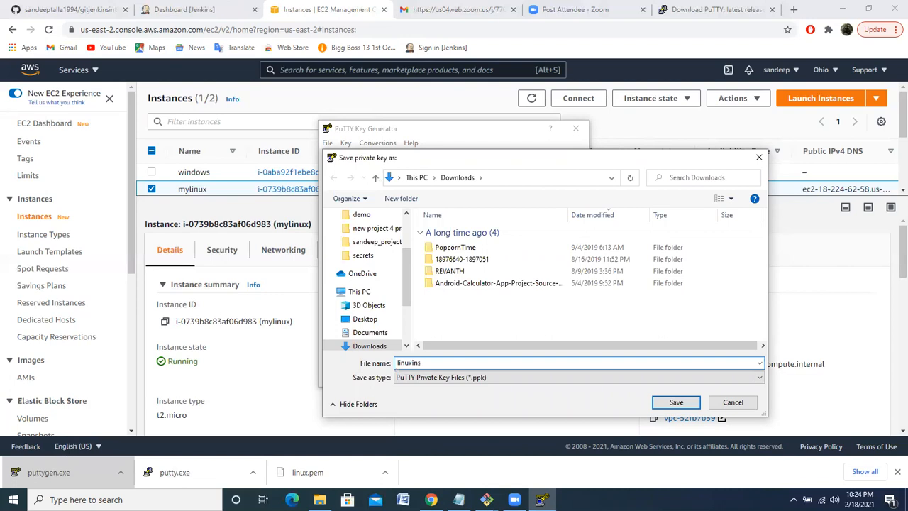
{"action": "left_click", "coordinate": [675, 403]}
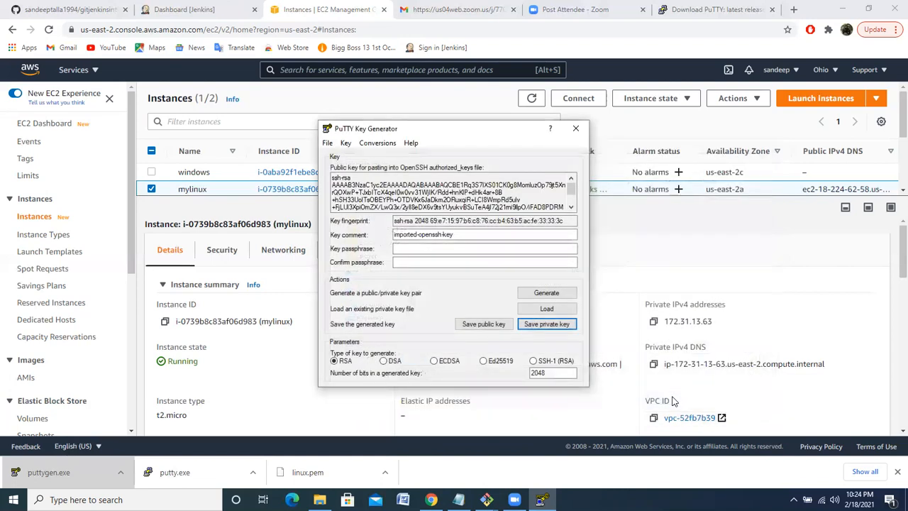
{"action": "left_click", "coordinate": [577, 132]}
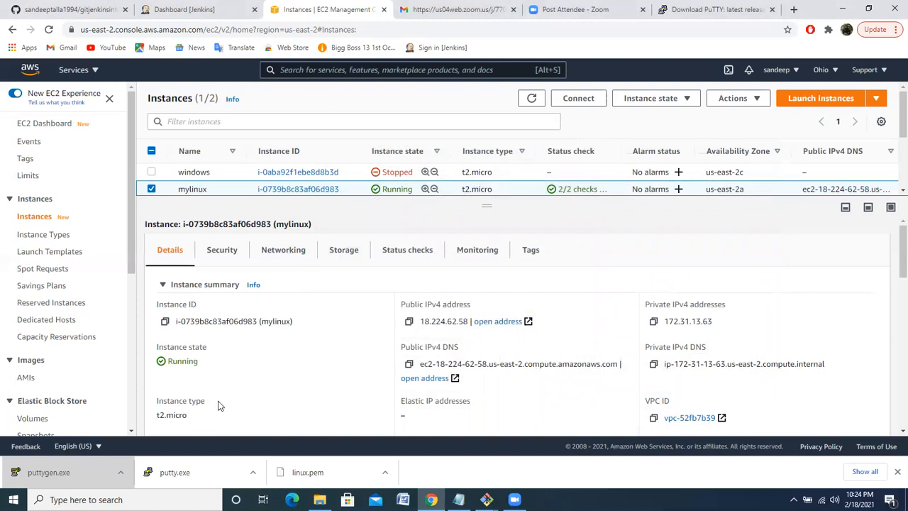
Launch PuTTY, enter mylinux's copied public IPv4 address 18.224.62.58 as the host name, and expand the SSH settings
{"action": "left_click", "coordinate": [183, 474]}
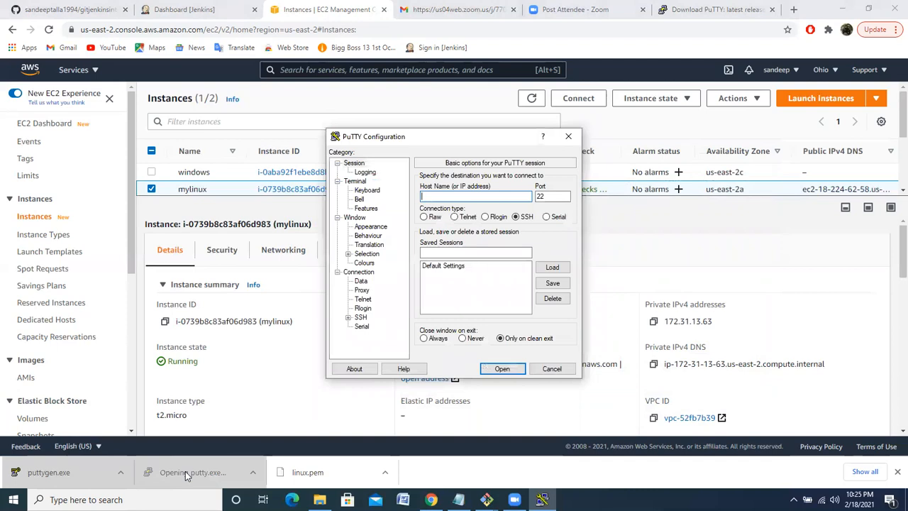
{"action": "left_click", "coordinate": [553, 413]}
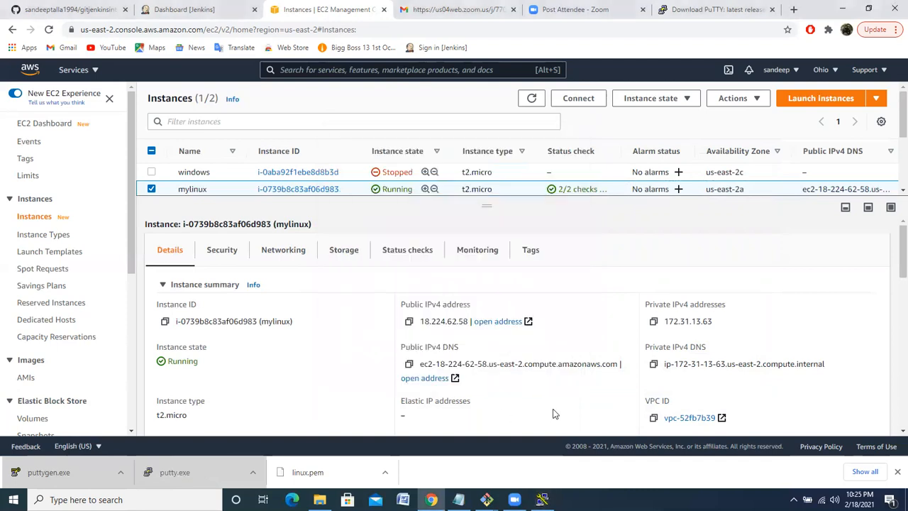
{"action": "left_click", "coordinate": [409, 323]}
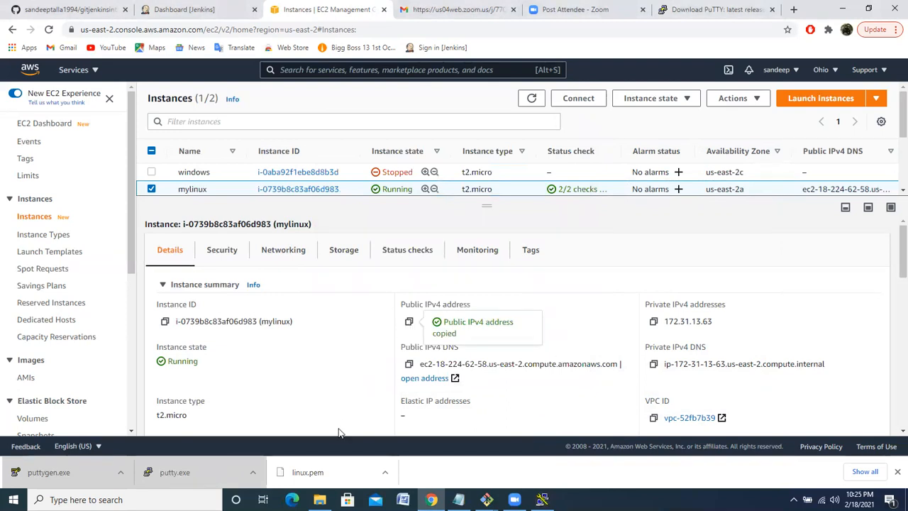
{"action": "left_click", "coordinate": [207, 473]}
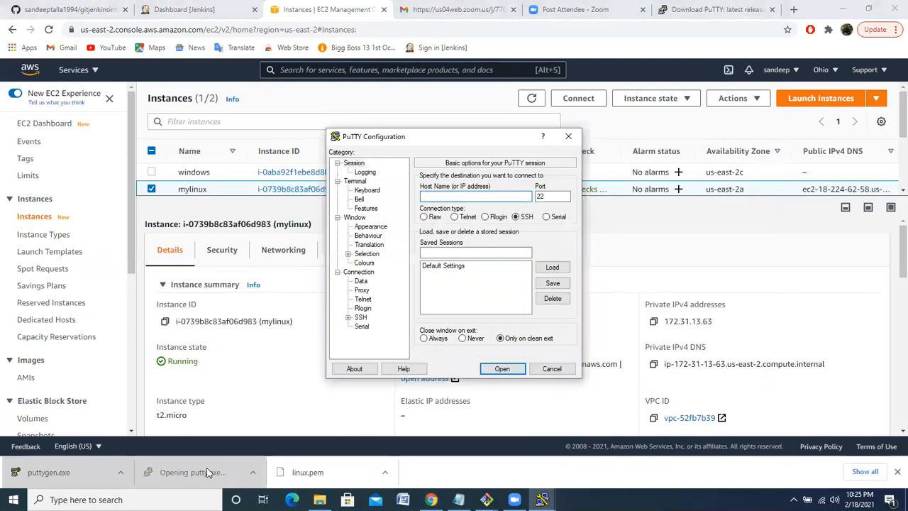
{"action": "key", "text": "ctrl+v"}
{"action": "left_click", "coordinate": [348, 318]}
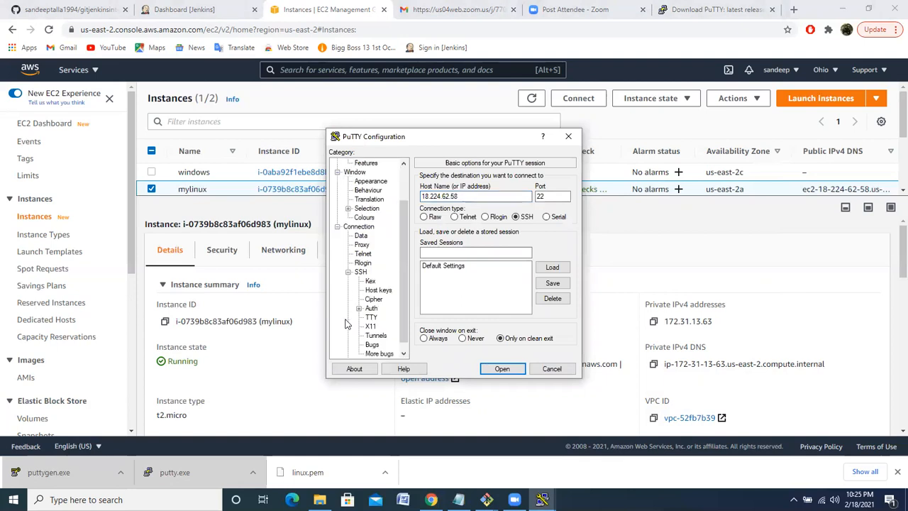
Set linuxins.ppk from the Downloads folder as the private key file for SSH authentication
{"action": "left_click", "coordinate": [372, 309]}
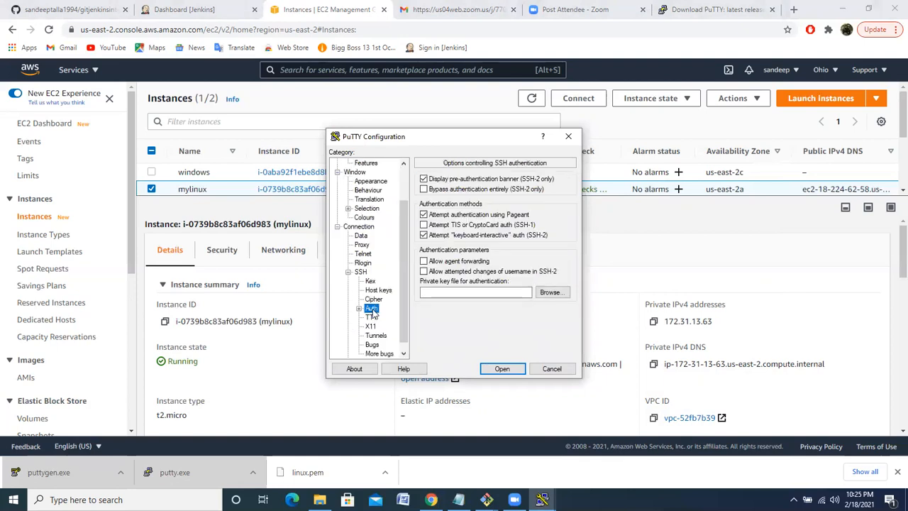
{"action": "left_click", "coordinate": [555, 293]}
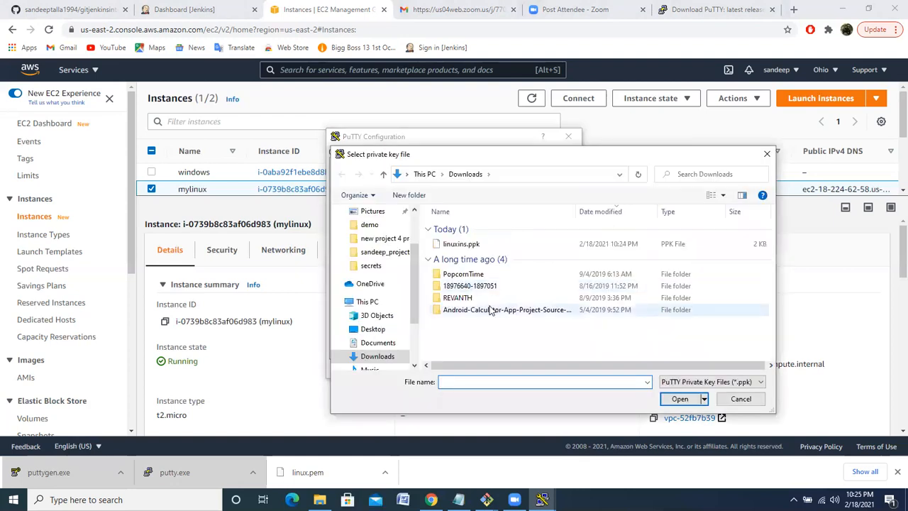
{"action": "left_click", "coordinate": [480, 245]}
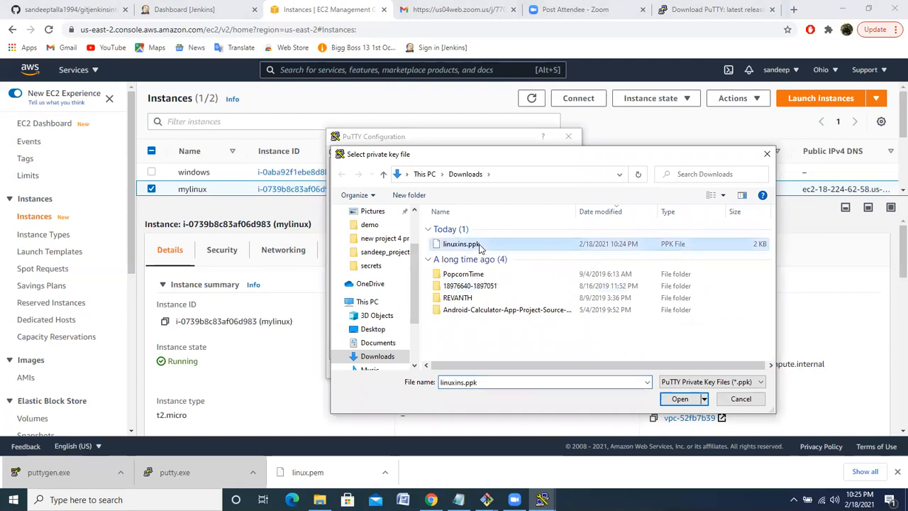
{"action": "left_click", "coordinate": [680, 401]}
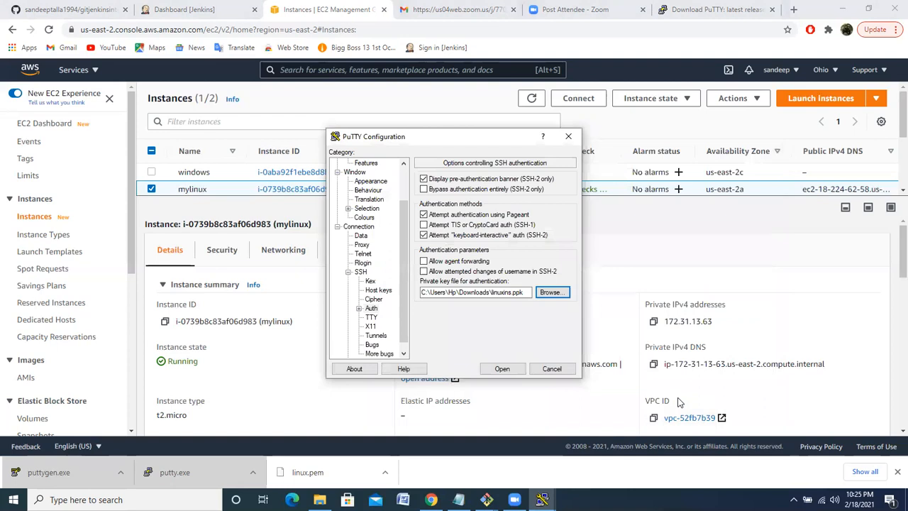
Open the SSH connection, trust and cache the server's host key, and log in as ec2-user
{"action": "left_click", "coordinate": [496, 369]}
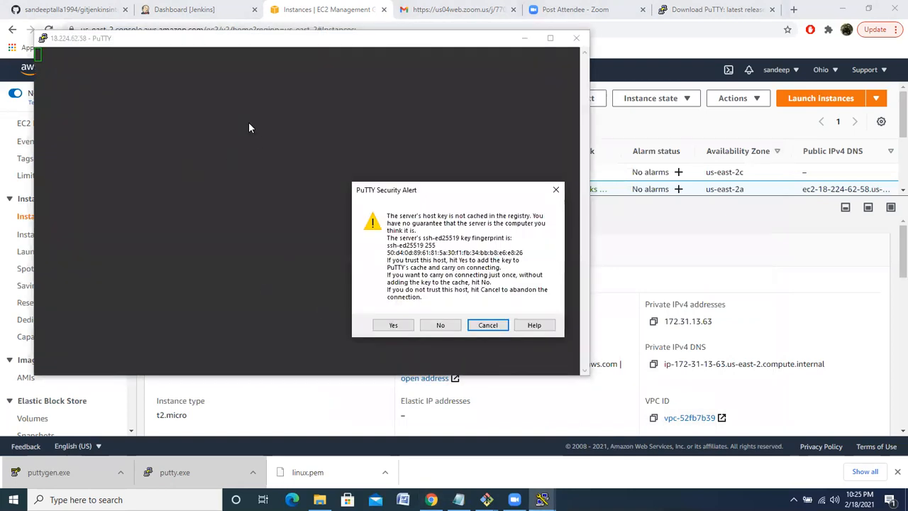
{"action": "left_click", "coordinate": [395, 325]}
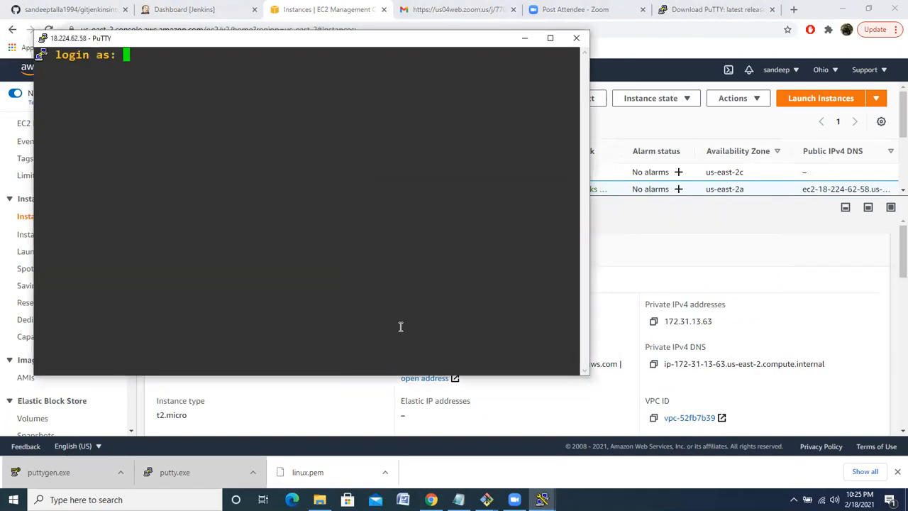
{"action": "type", "text": "ec2"}
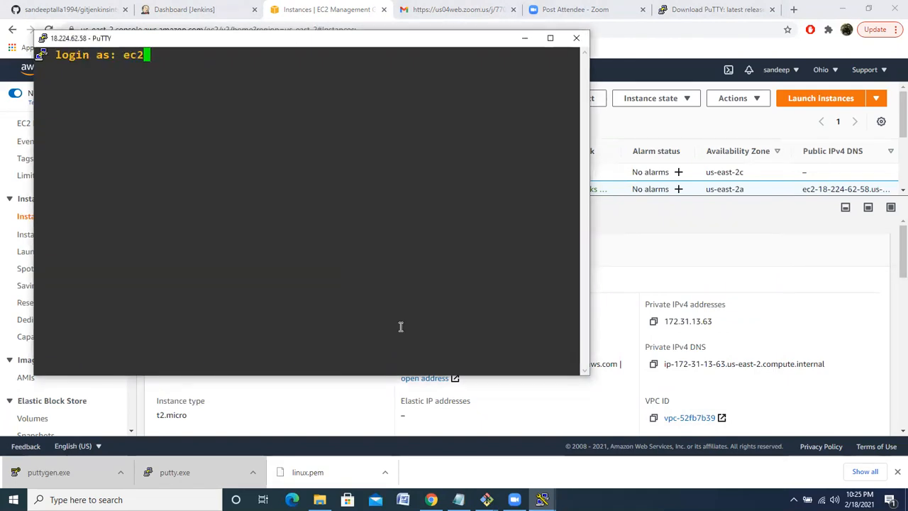
{"action": "type", "text": "-user"}
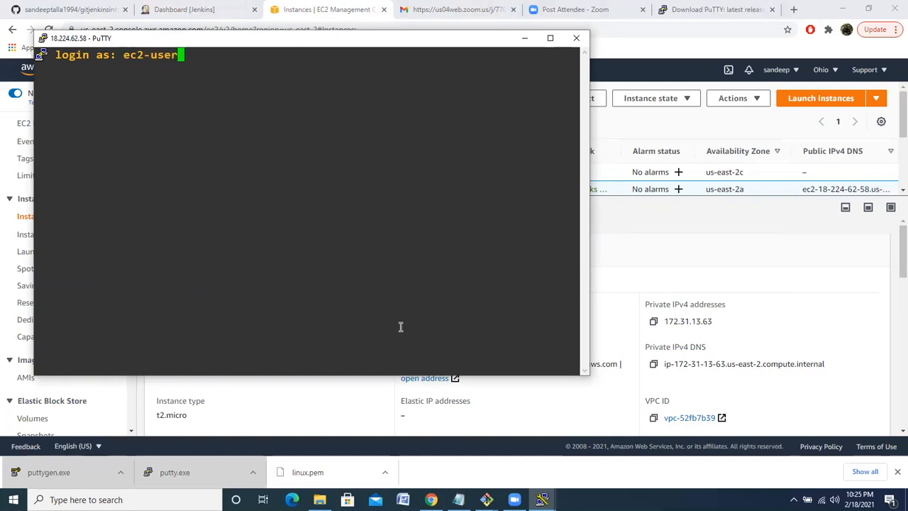
{"action": "key", "text": "Return"}
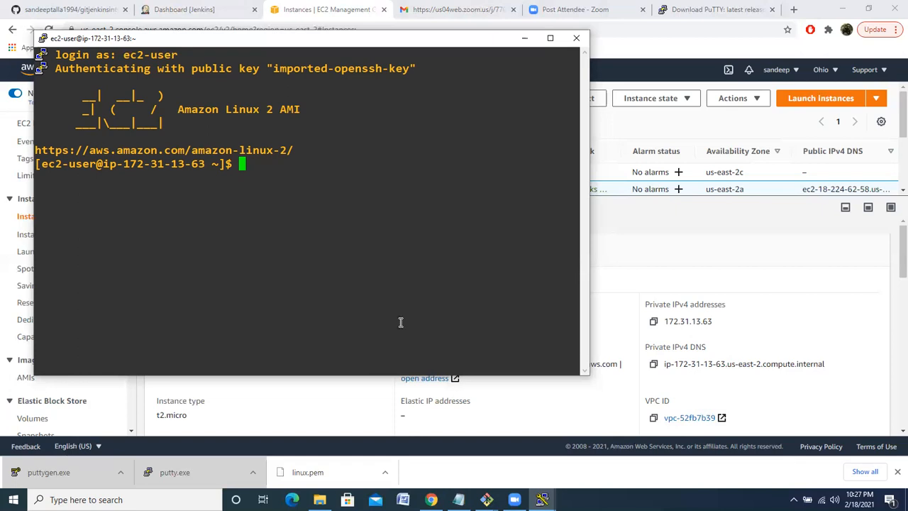
End the SSH session on the Linux instance with the exit command
{"action": "type", "text": "ex"}
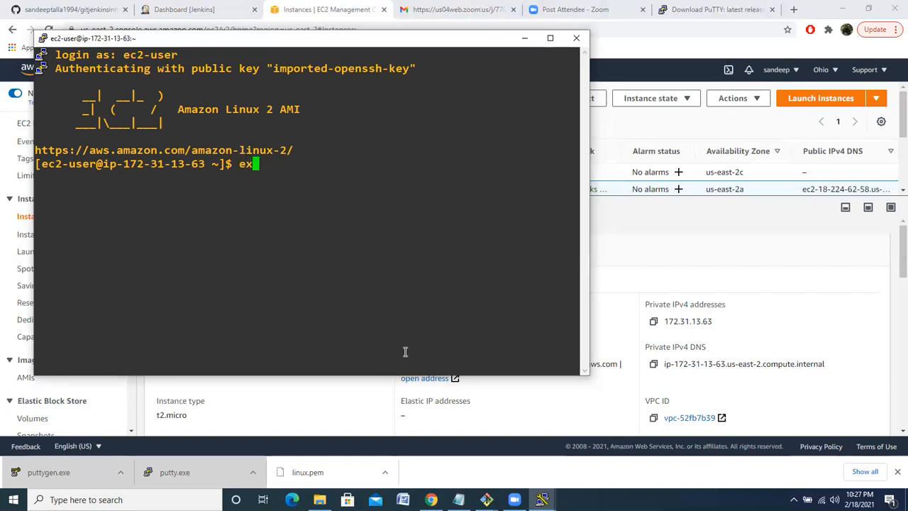
{"action": "type", "text": "it"}
{"action": "key", "text": "Return"}
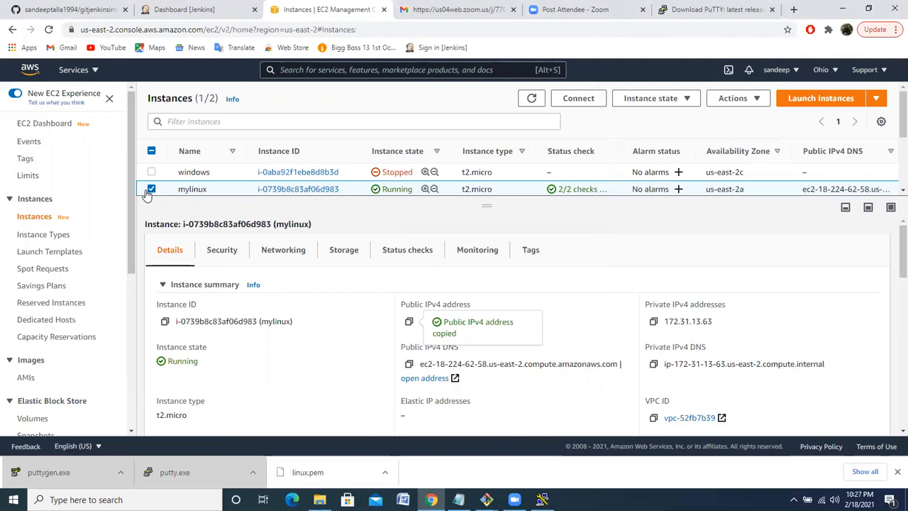
Stop the mylinux instance in the EC2 console and refresh the instances list
{"action": "left_click", "coordinate": [148, 191]}
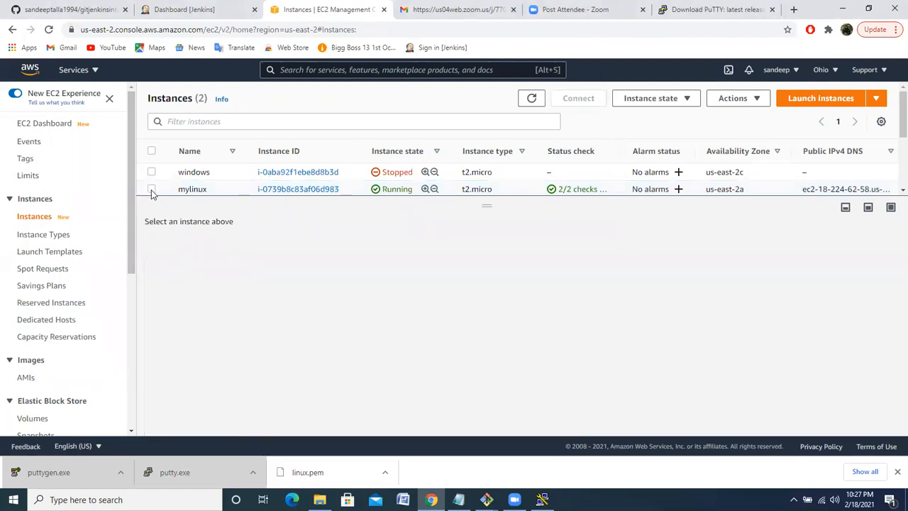
{"action": "left_click", "coordinate": [152, 191]}
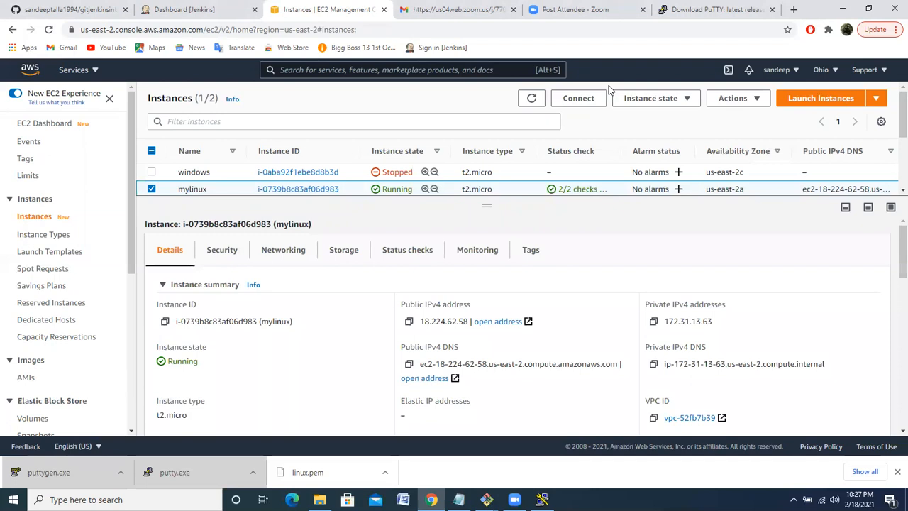
{"action": "left_click", "coordinate": [674, 101]}
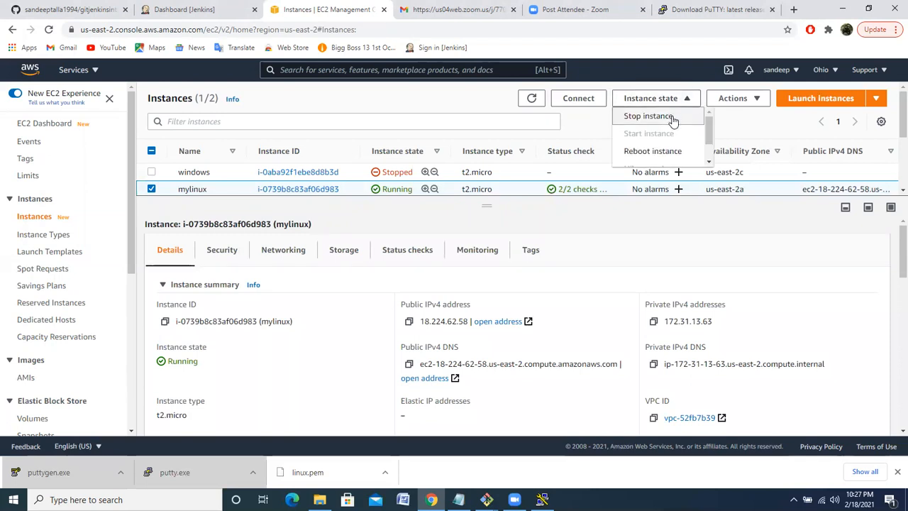
{"action": "left_click", "coordinate": [672, 118]}
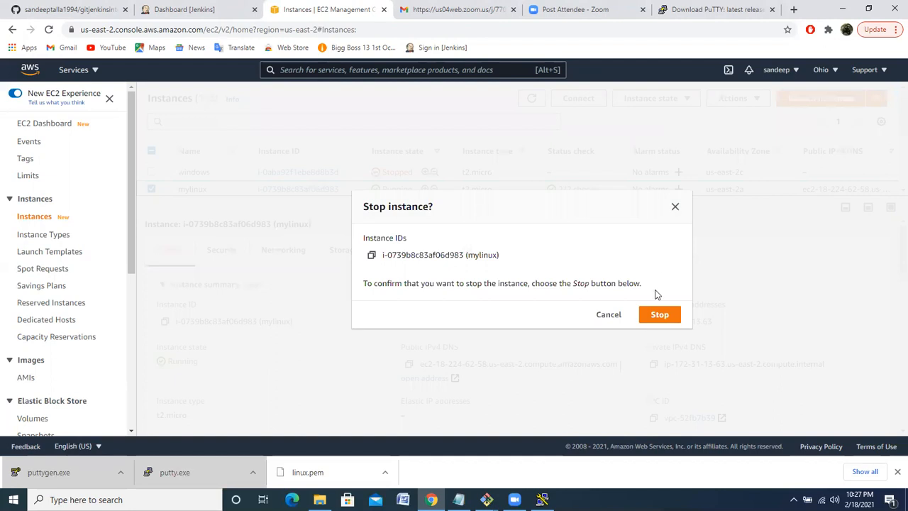
{"action": "left_click", "coordinate": [660, 314]}
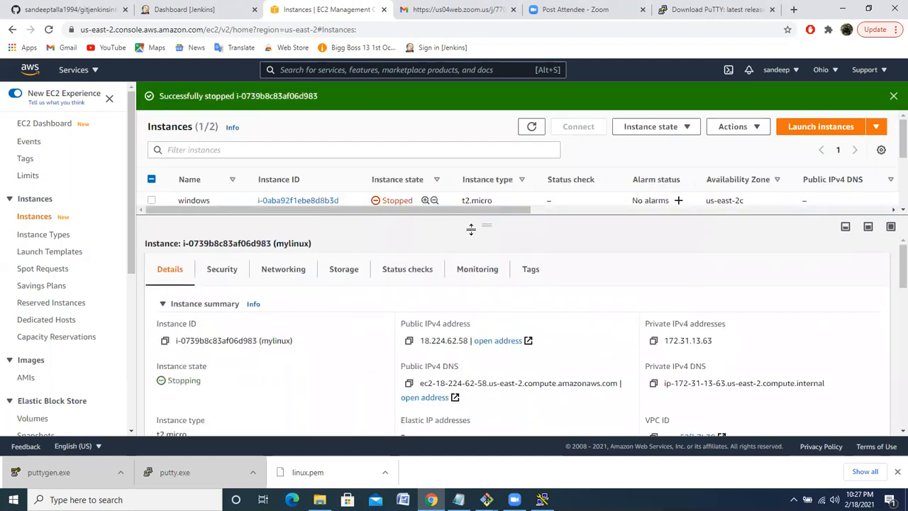
{"action": "left_click_drag", "start_coordinate": [482, 226], "coordinate": [481, 250]}
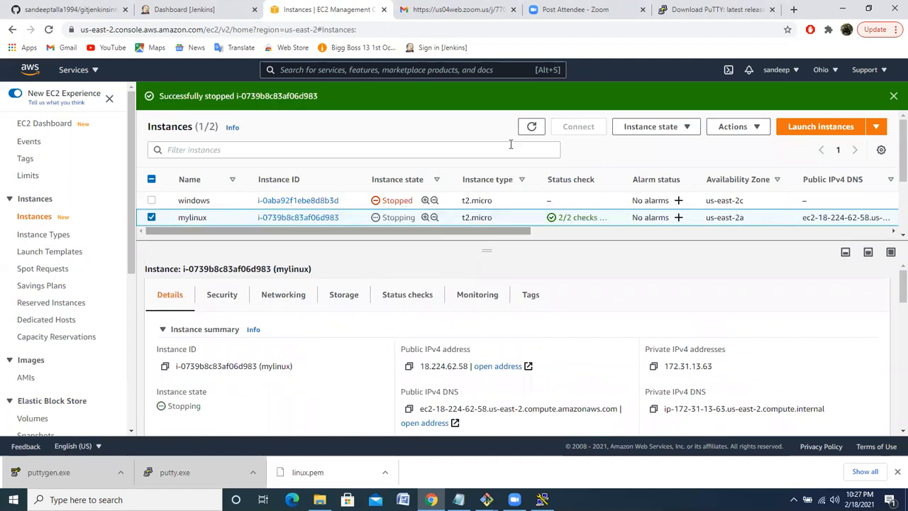
{"action": "left_click", "coordinate": [534, 131]}
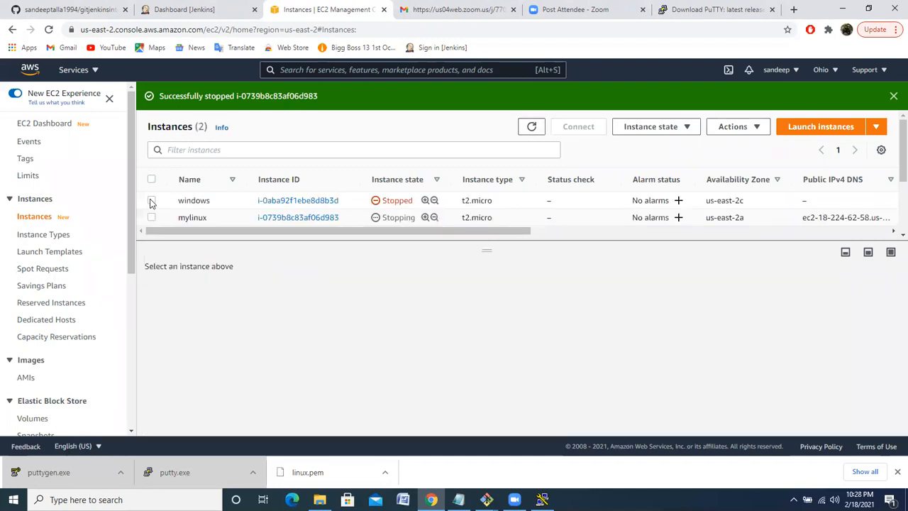
Start the windows instance and refresh the instances list
{"action": "left_click", "coordinate": [151, 201]}
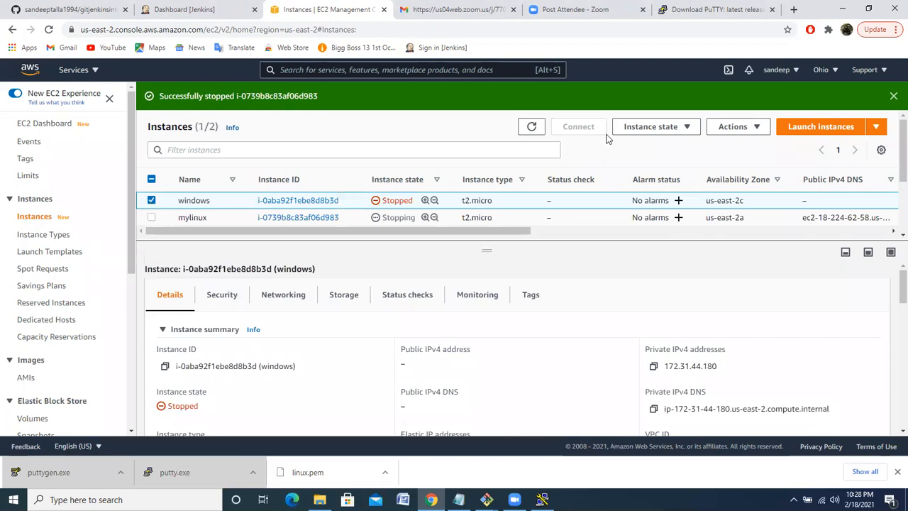
{"action": "left_click", "coordinate": [690, 127]}
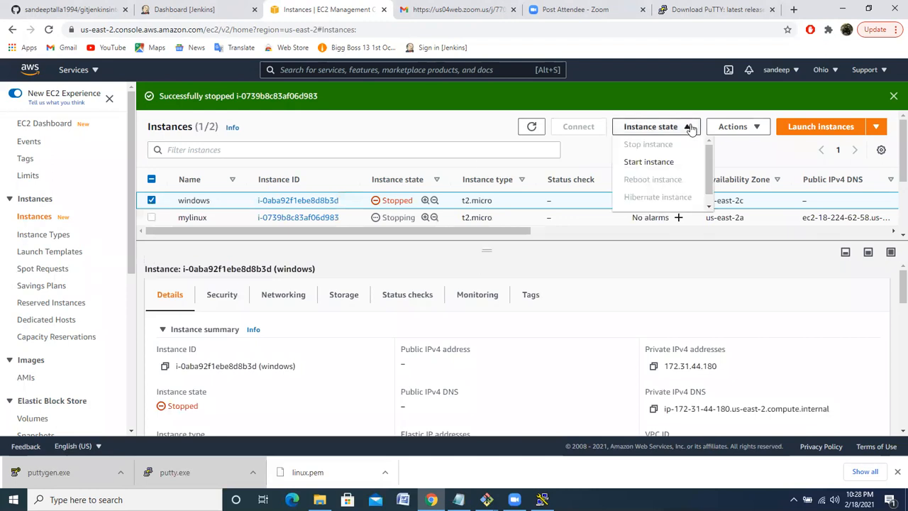
{"action": "left_click", "coordinate": [668, 163]}
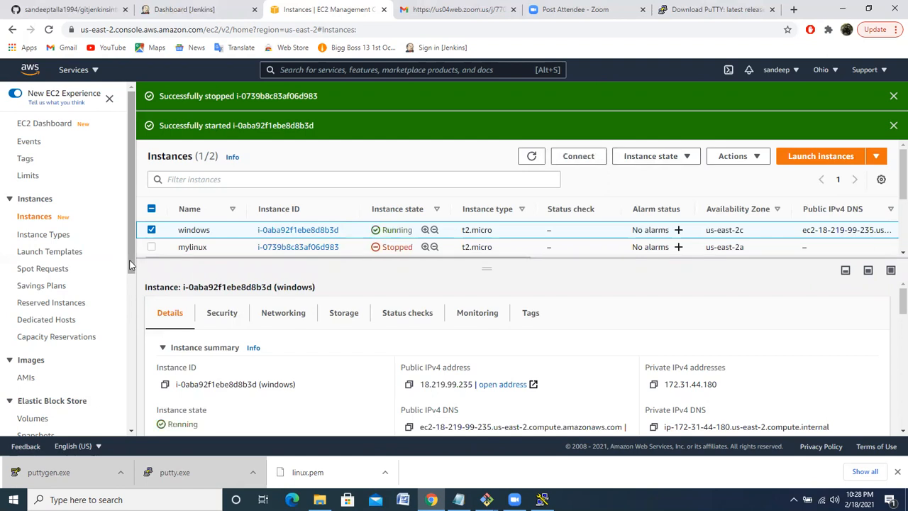
{"action": "left_click_drag", "start_coordinate": [131, 265], "coordinate": [133, 285]}
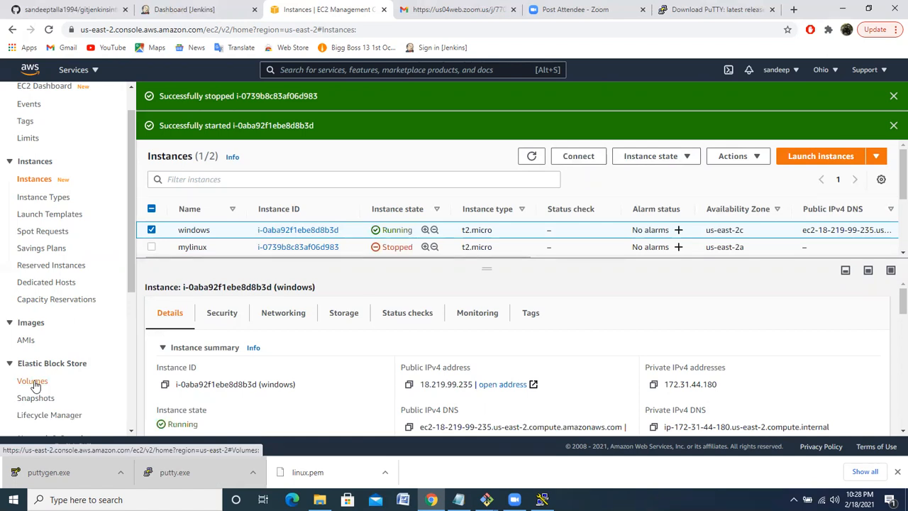
{"action": "left_click", "coordinate": [532, 156]}
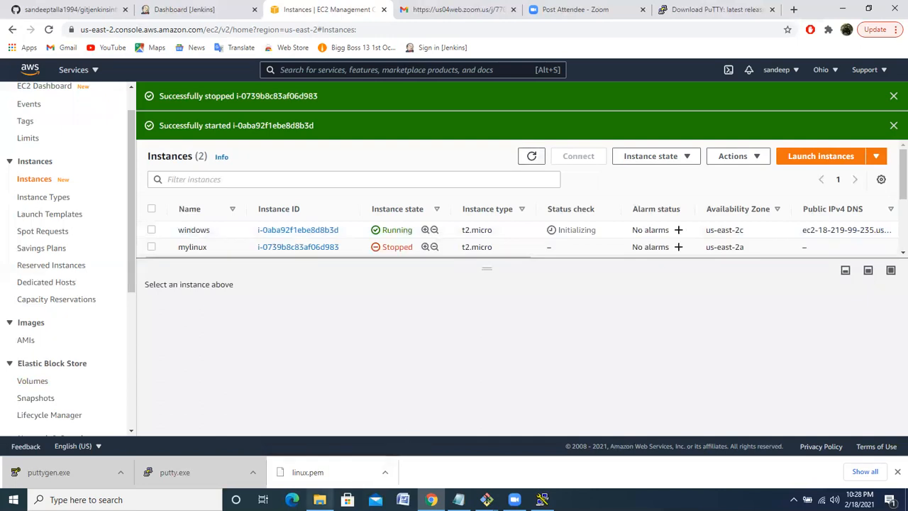
Switch to File Explorer, view the local drives under This PC, and minimize the window again
{"action": "mouse_move", "coordinate": [319, 500]}
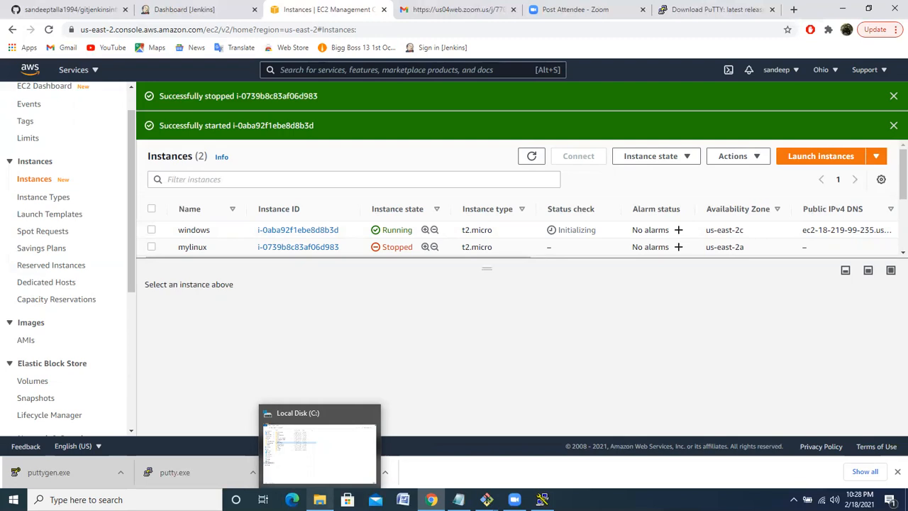
{"action": "left_click", "coordinate": [319, 447]}
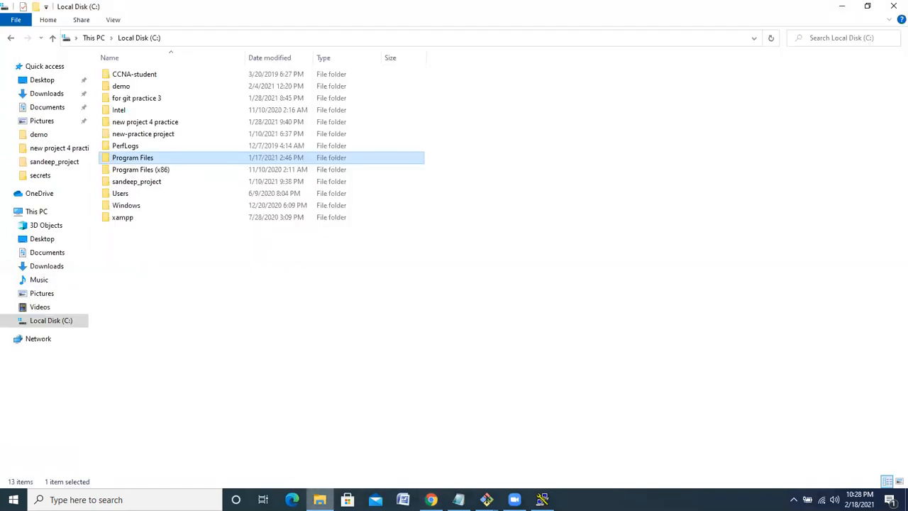
{"action": "left_click", "coordinate": [31, 213]}
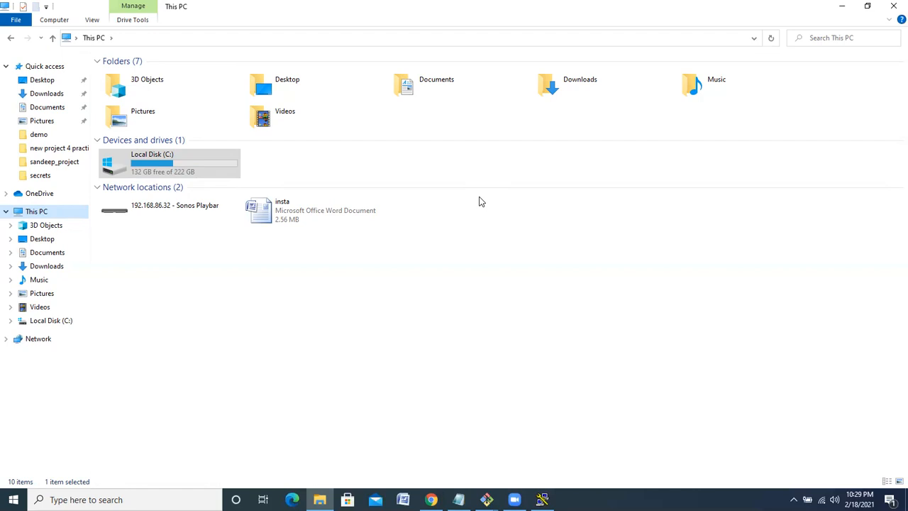
{"action": "left_click", "coordinate": [843, 10]}
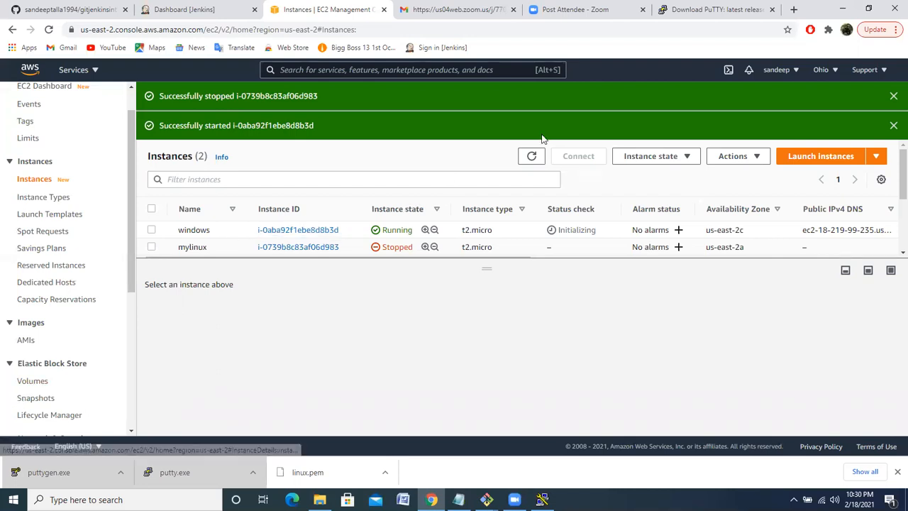
Refresh the instances list, and open the Elastic Block Store volumes list to examine the volumes' attachment information
{"action": "left_click", "coordinate": [532, 157]}
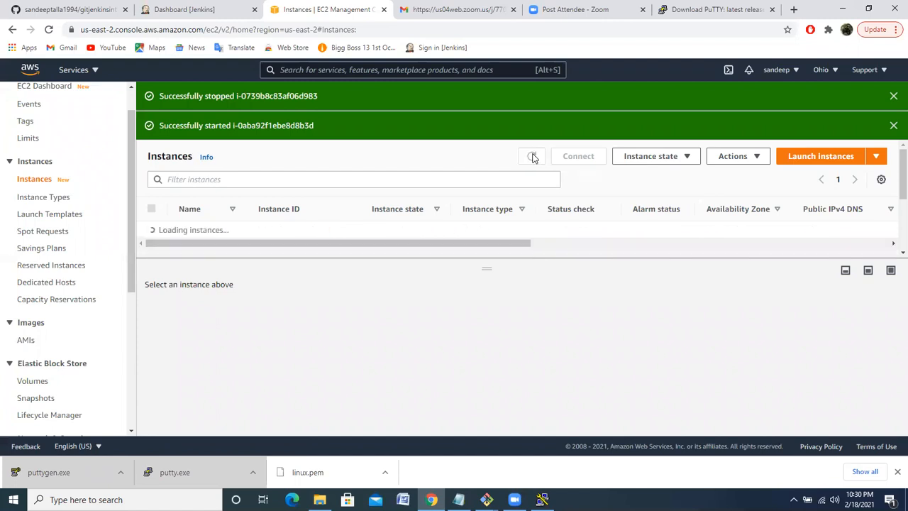
{"action": "left_click", "coordinate": [533, 157]}
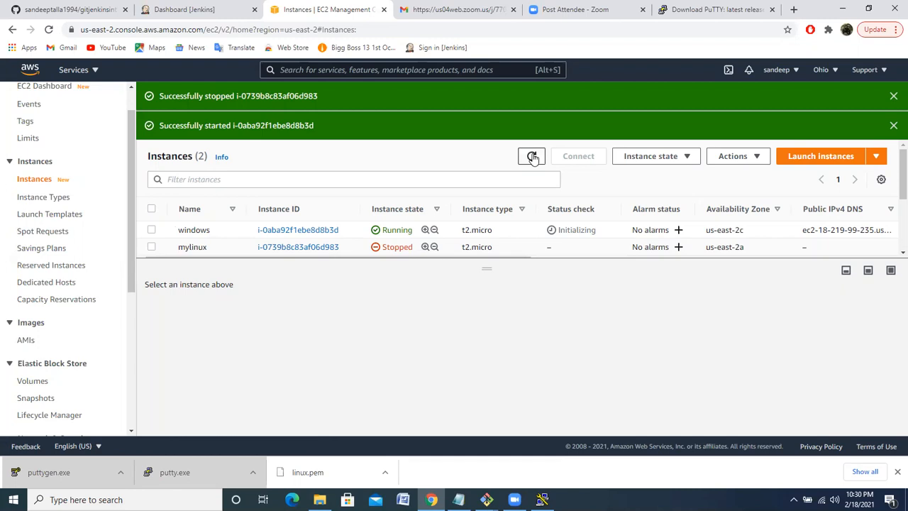
{"action": "left_click", "coordinate": [33, 381]}
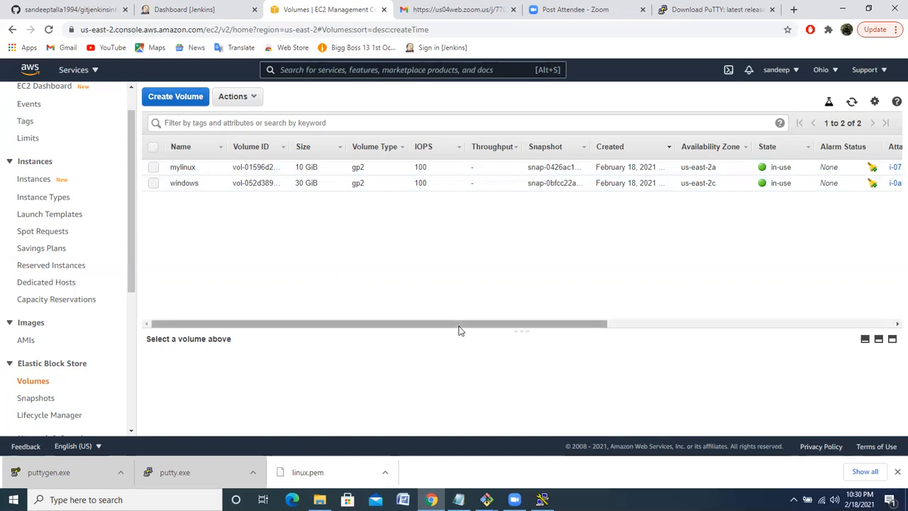
{"action": "left_click_drag", "start_coordinate": [466, 323], "coordinate": [542, 326]}
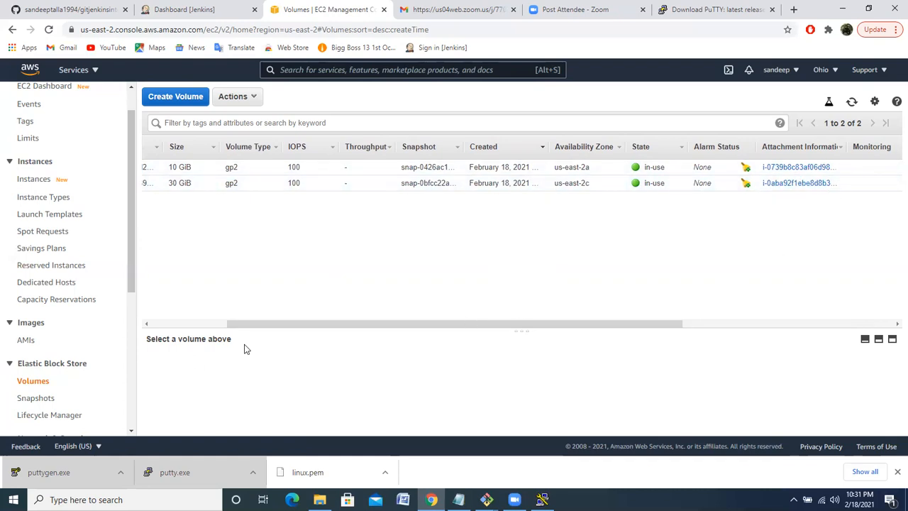
{"action": "left_click", "coordinate": [167, 327]}
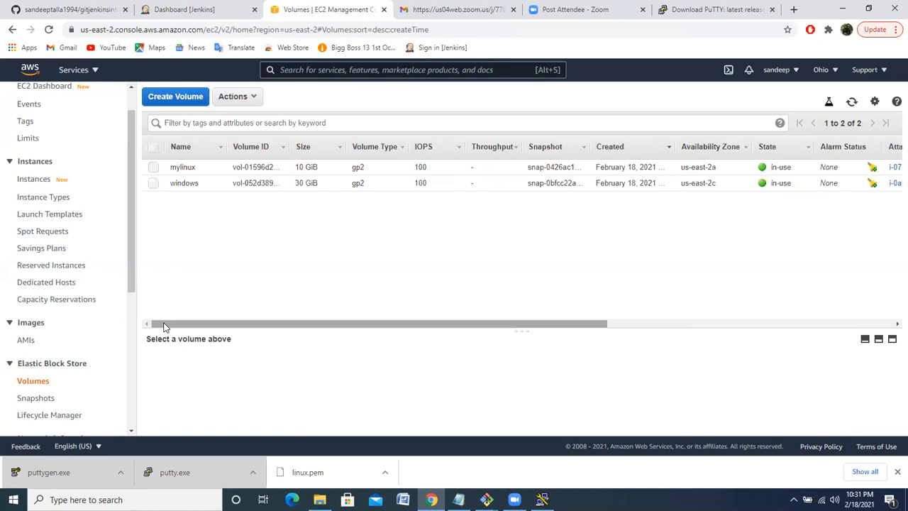
Start creating a new EBS volume and set its size to 50 GiB
{"action": "left_click", "coordinate": [184, 97]}
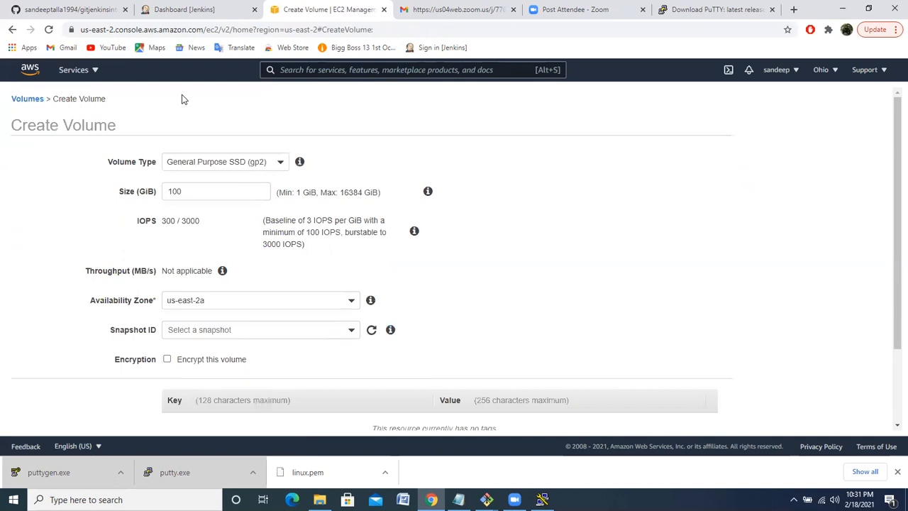
{"action": "double_click", "coordinate": [202, 193]}
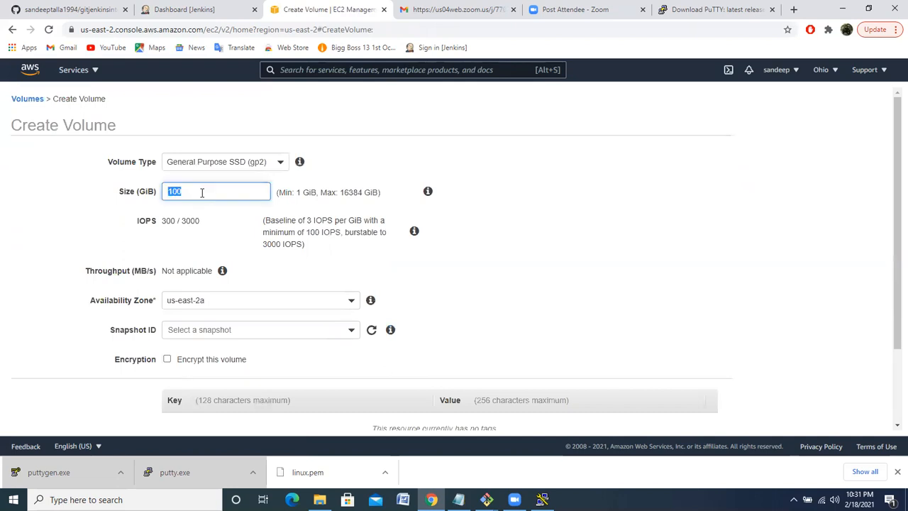
{"action": "type", "text": "50"}
{"action": "left_click", "coordinate": [45, 247]}
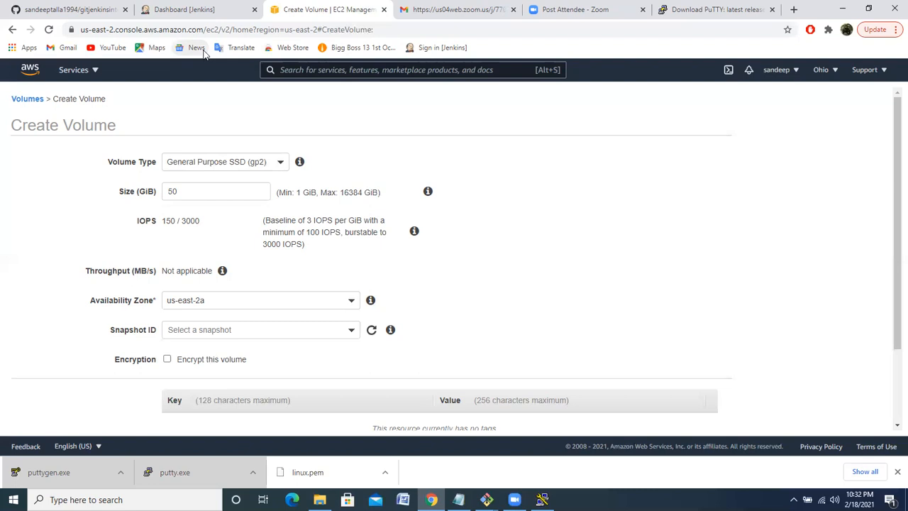
Leave the volume form, return to the EC2 dashboard, and list the running instances to check the windows instance's availability zone
{"action": "left_click", "coordinate": [77, 70]}
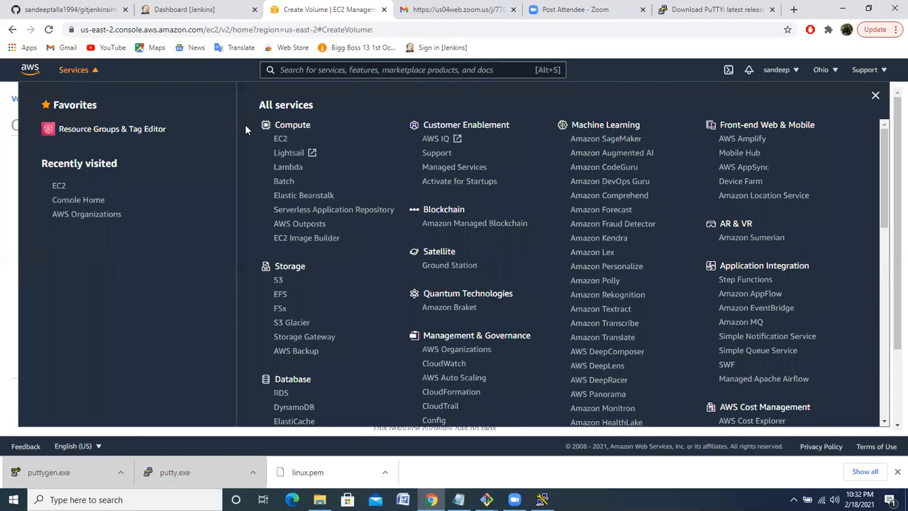
{"action": "left_click", "coordinate": [281, 140]}
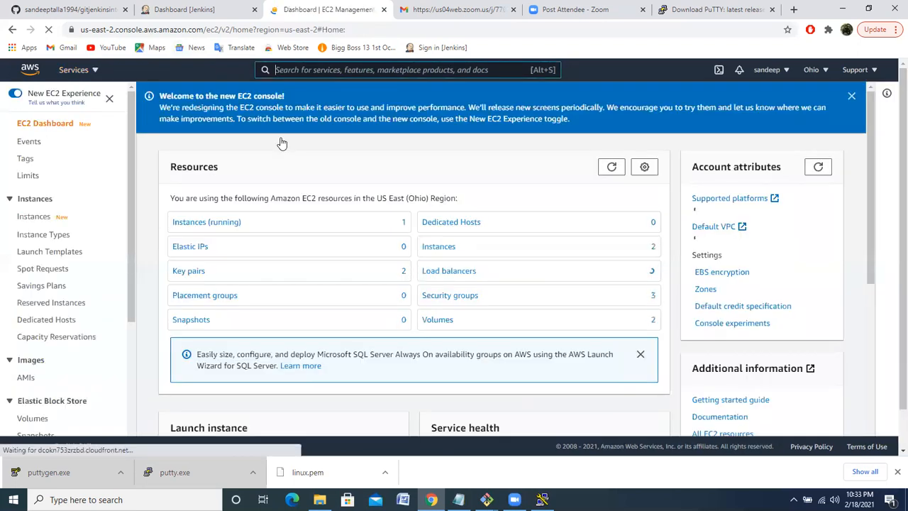
{"action": "left_click", "coordinate": [226, 228]}
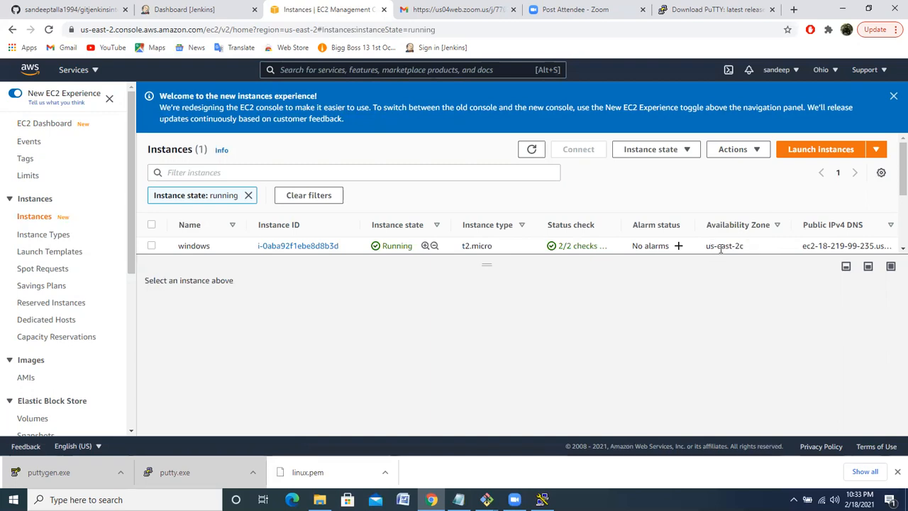
Start creating a new EBS volume with a size of 50 GiB in availability zone us-east-2c
{"action": "left_click", "coordinate": [33, 419]}
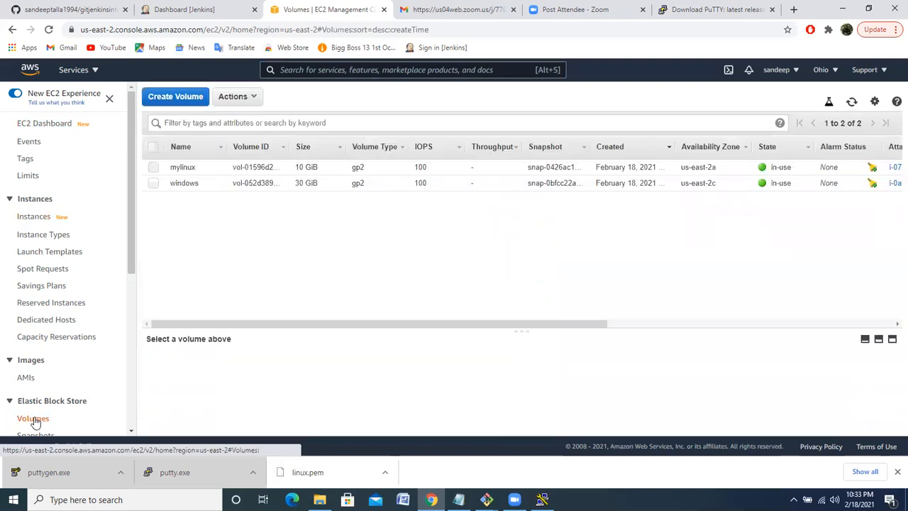
{"action": "left_click", "coordinate": [188, 99]}
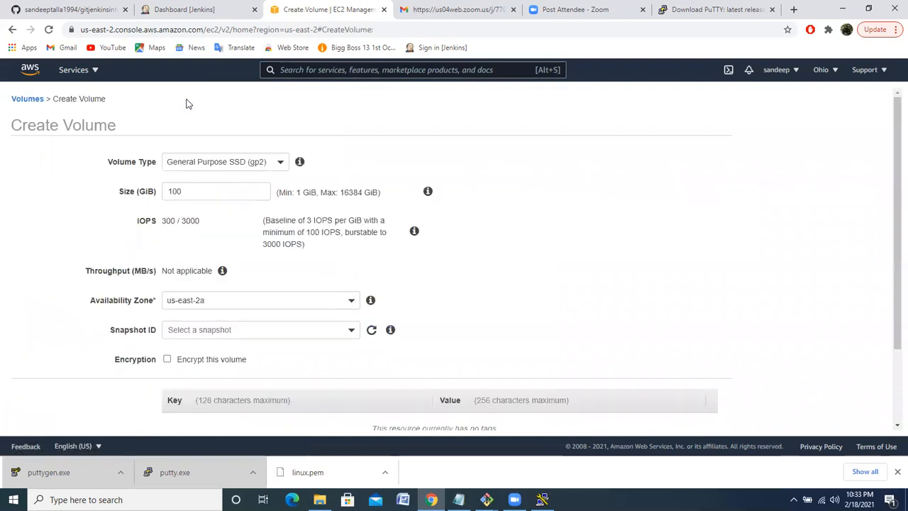
{"action": "double_click", "coordinate": [210, 192]}
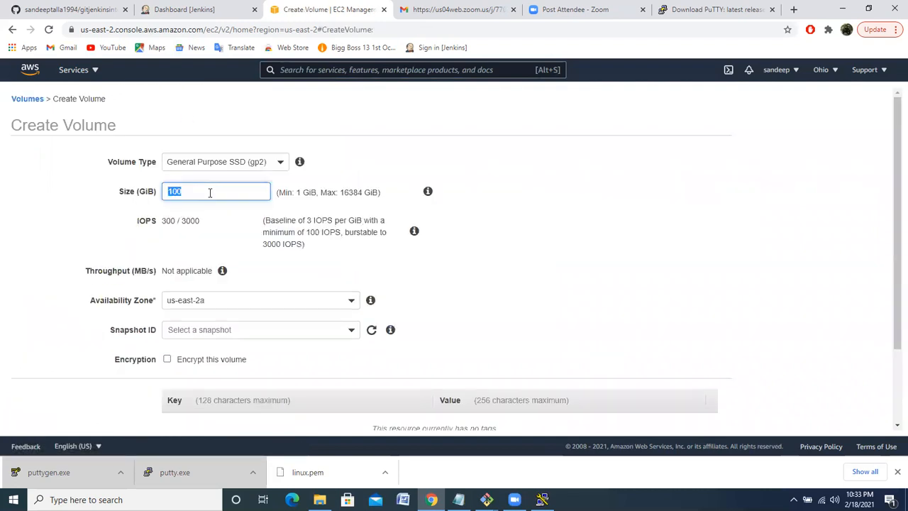
{"action": "type", "text": "50"}
{"action": "left_click", "coordinate": [354, 306]}
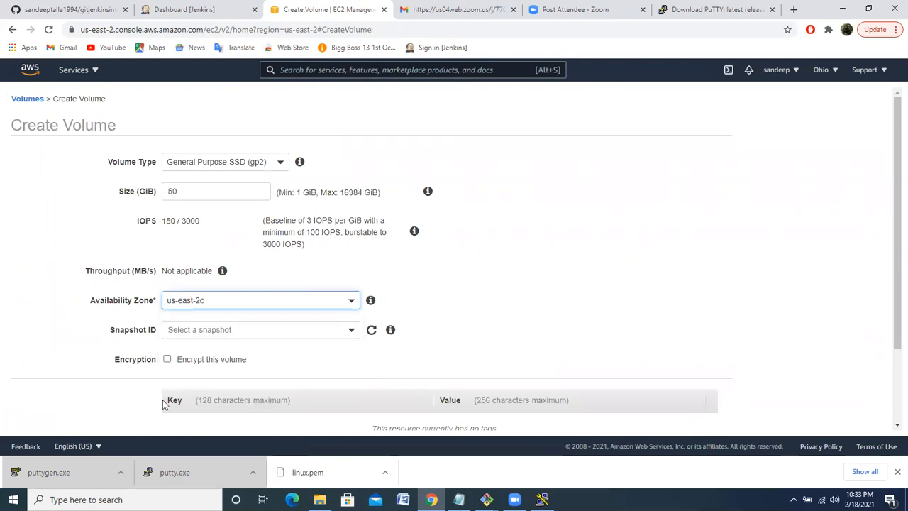
{"action": "left_click", "coordinate": [570, 291]}
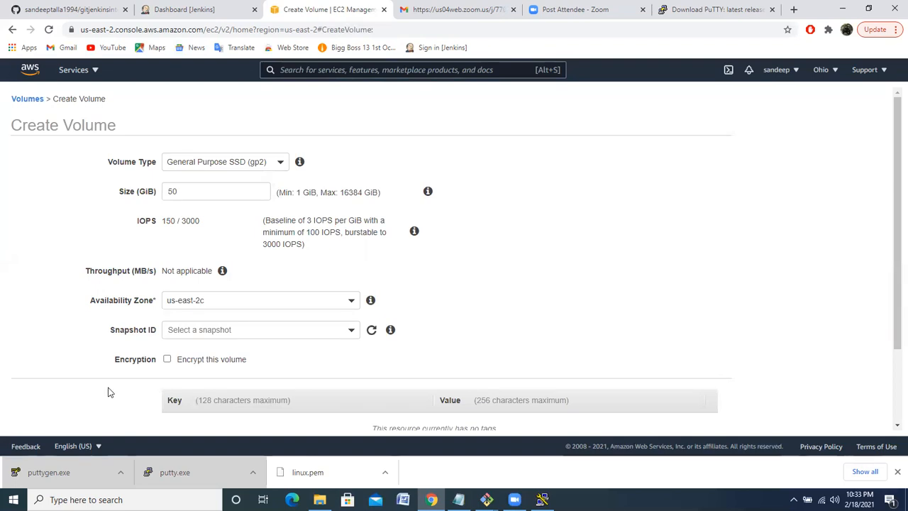
Enable encryption for the volume to view the available master keys, and disable encryption again
{"action": "left_click", "coordinate": [167, 359]}
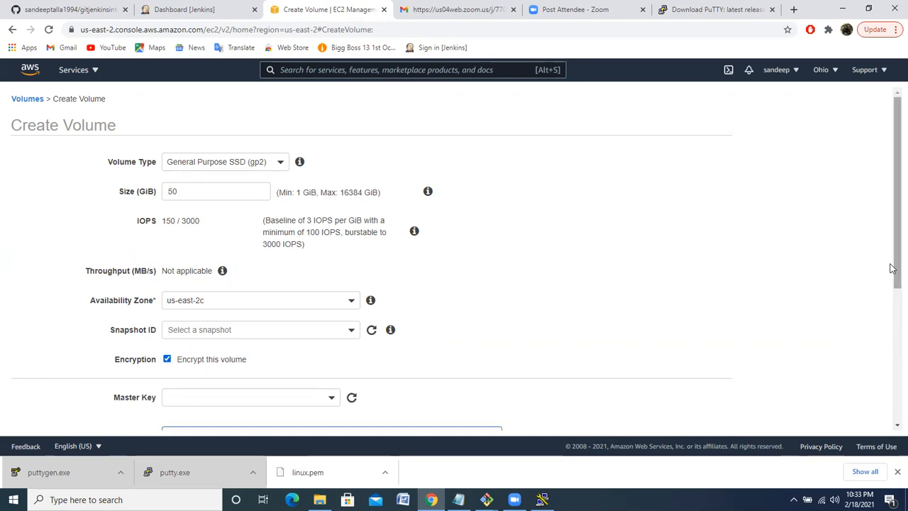
{"action": "left_click_drag", "start_coordinate": [894, 263], "coordinate": [893, 304]}
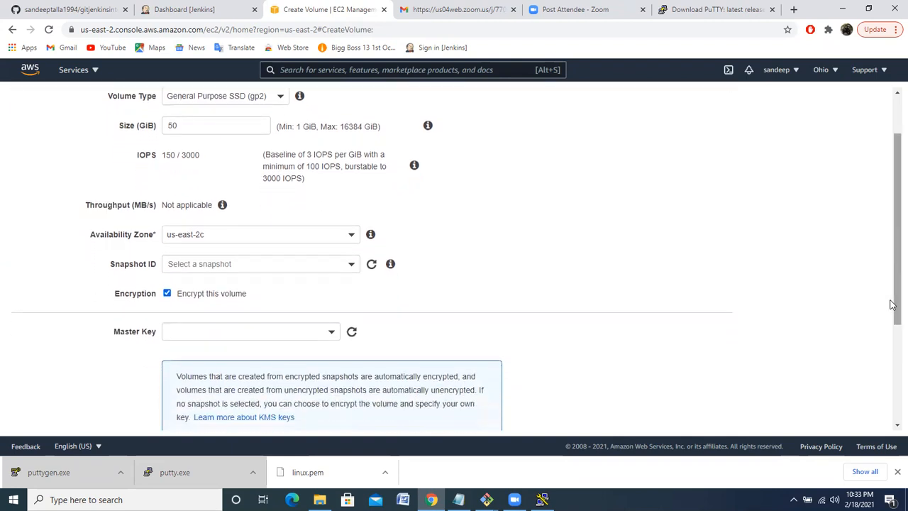
{"action": "left_click", "coordinate": [332, 336]}
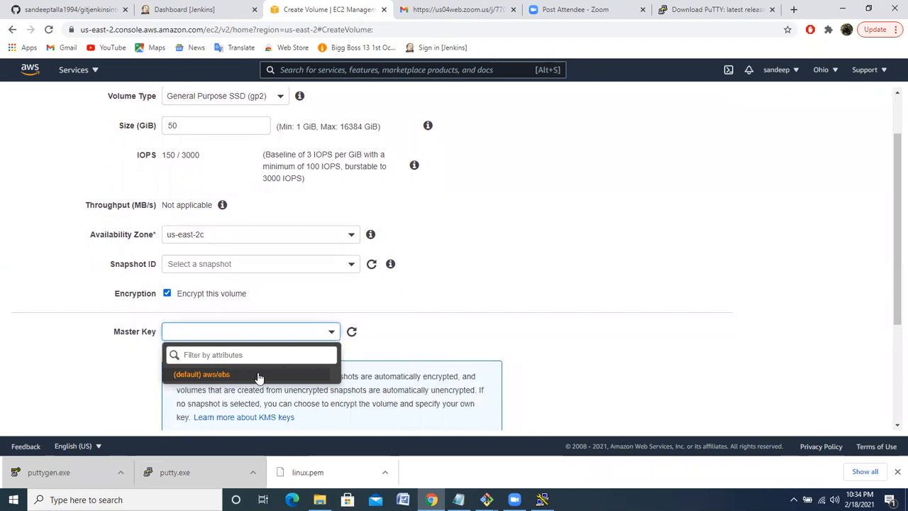
{"action": "left_click", "coordinate": [168, 294]}
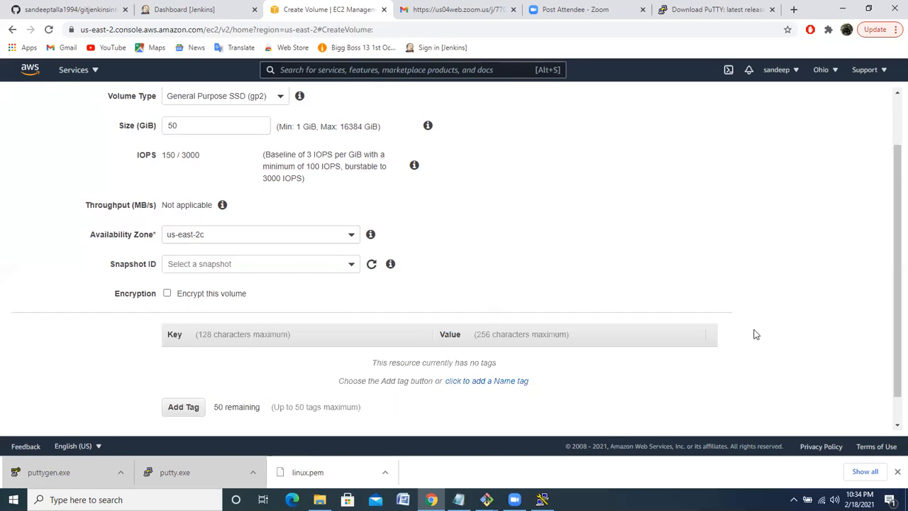
Create the configured EBS volume and return to the volumes list
{"action": "scroll", "coordinate": [894, 423], "scroll_direction": "down", "scroll_amount": 1}
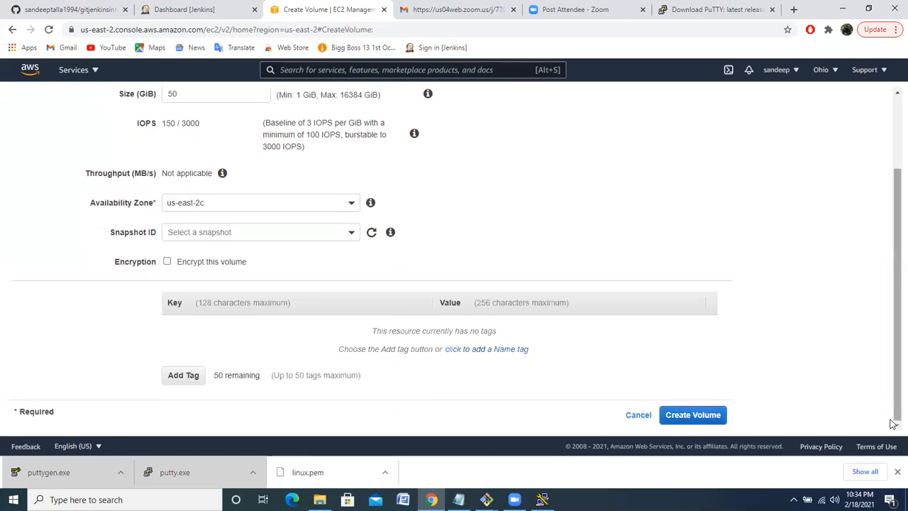
{"action": "left_click", "coordinate": [706, 418]}
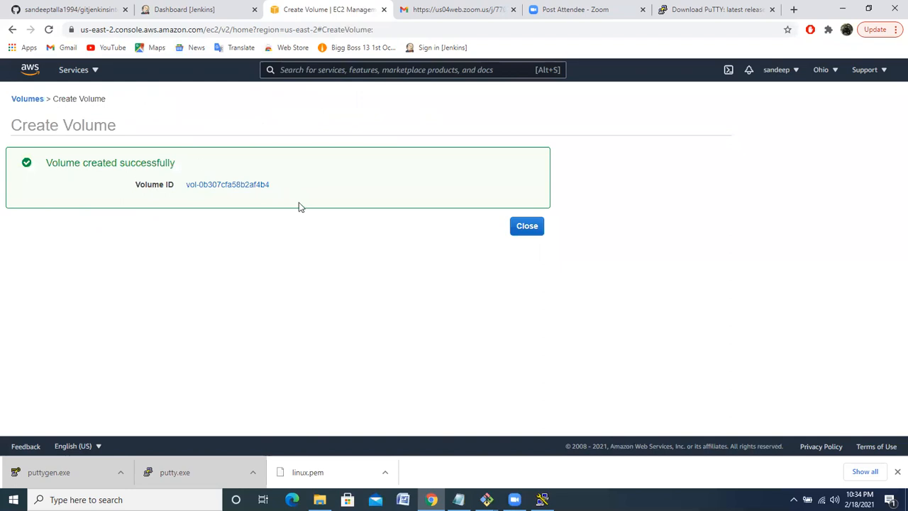
{"action": "left_click", "coordinate": [527, 227]}
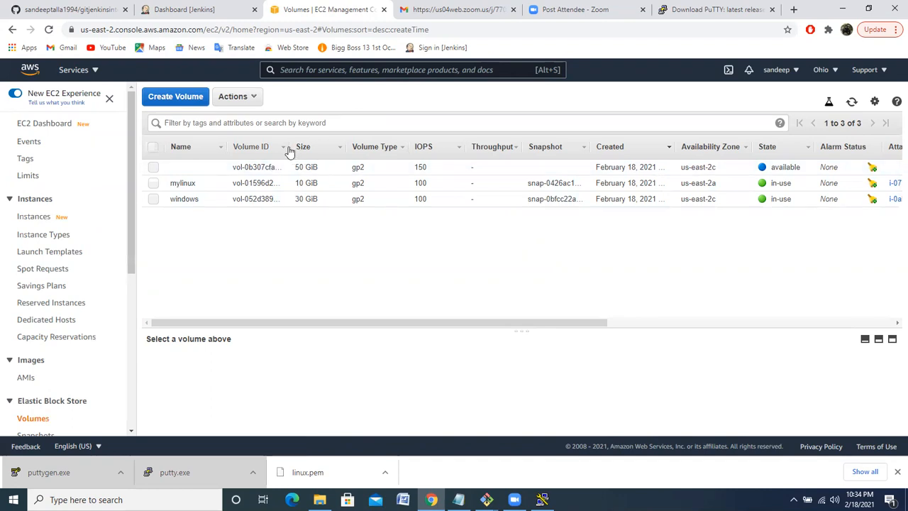
Widen the Volume ID column, review the volumes' state and attachment columns, and select the new 50 GiB volume
{"action": "left_click_drag", "start_coordinate": [288, 146], "coordinate": [328, 144]}
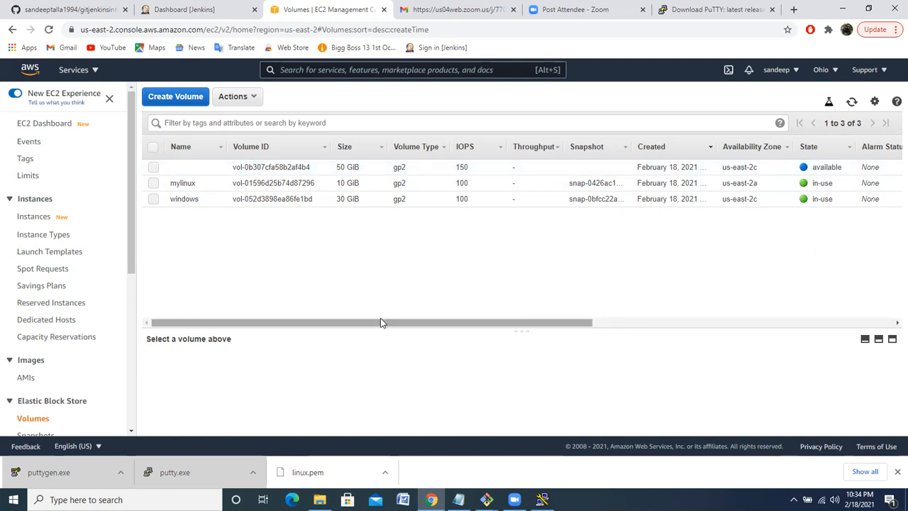
{"action": "left_click_drag", "start_coordinate": [386, 320], "coordinate": [488, 318]}
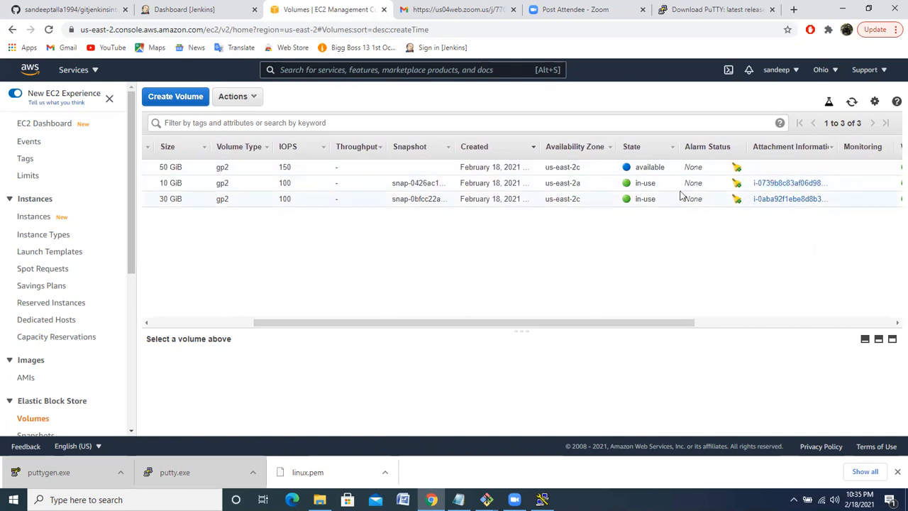
{"action": "left_click", "coordinate": [598, 171]}
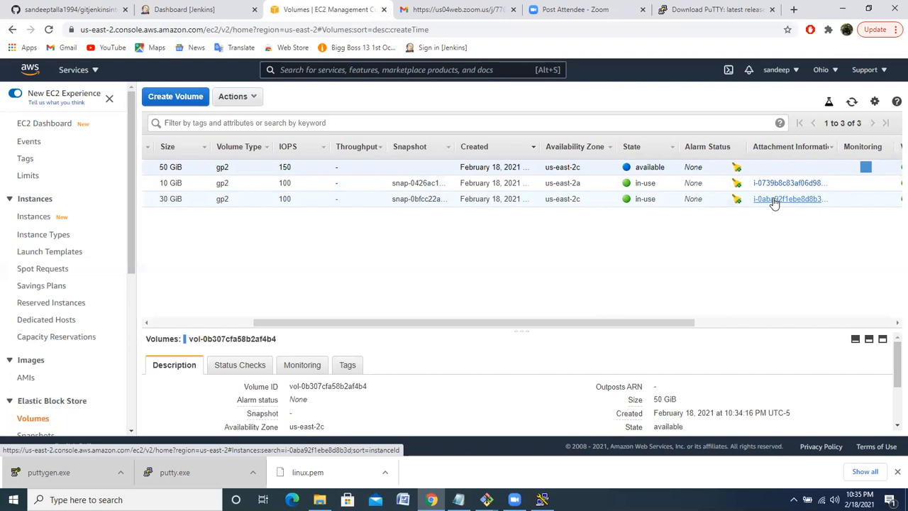
{"action": "left_click", "coordinate": [168, 323]}
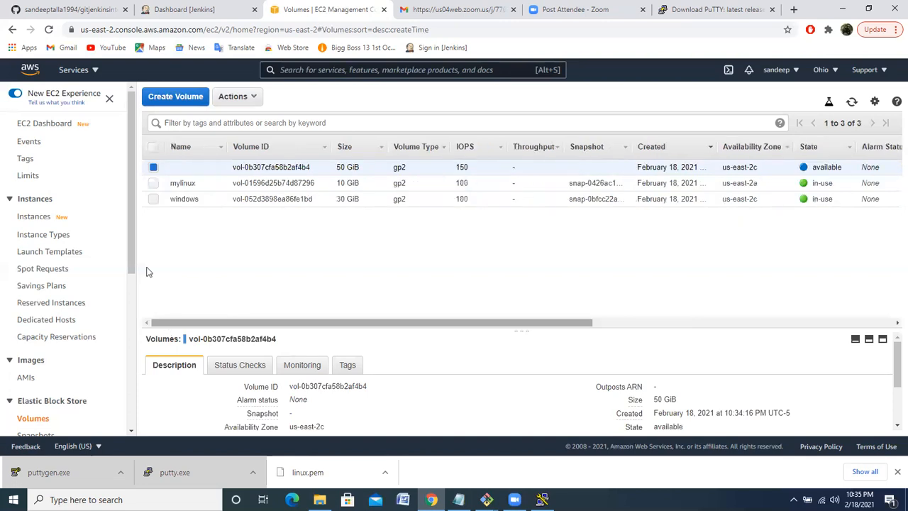
Attach the selected 50 GiB volume to the windows instance as device xvdf
{"action": "left_click", "coordinate": [251, 100]}
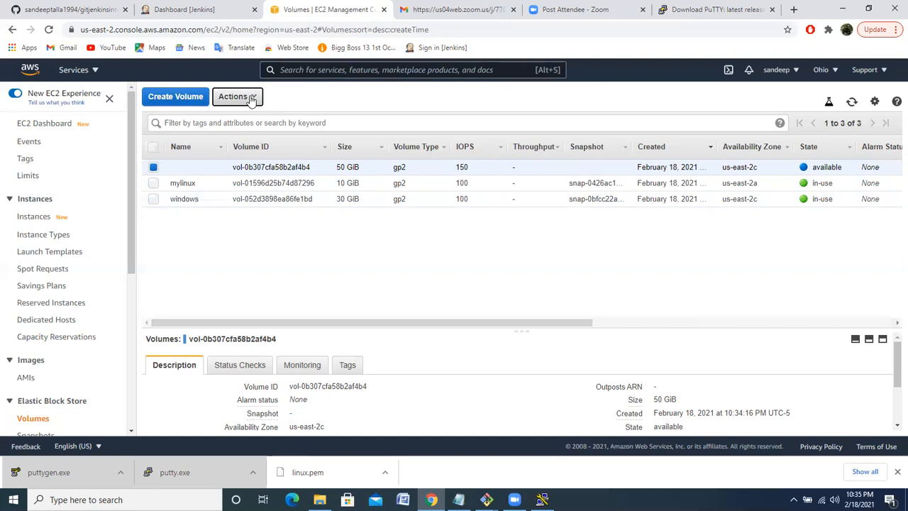
{"action": "left_click", "coordinate": [623, 149]}
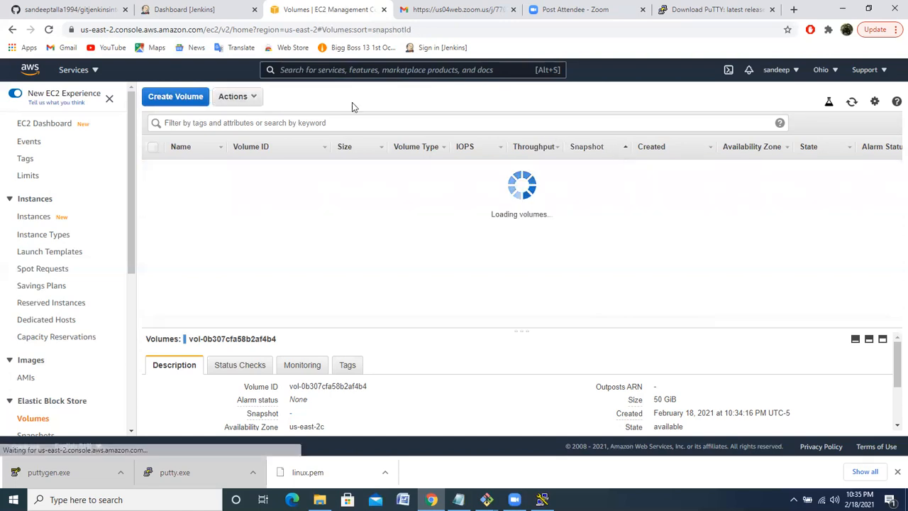
{"action": "left_click", "coordinate": [255, 97]}
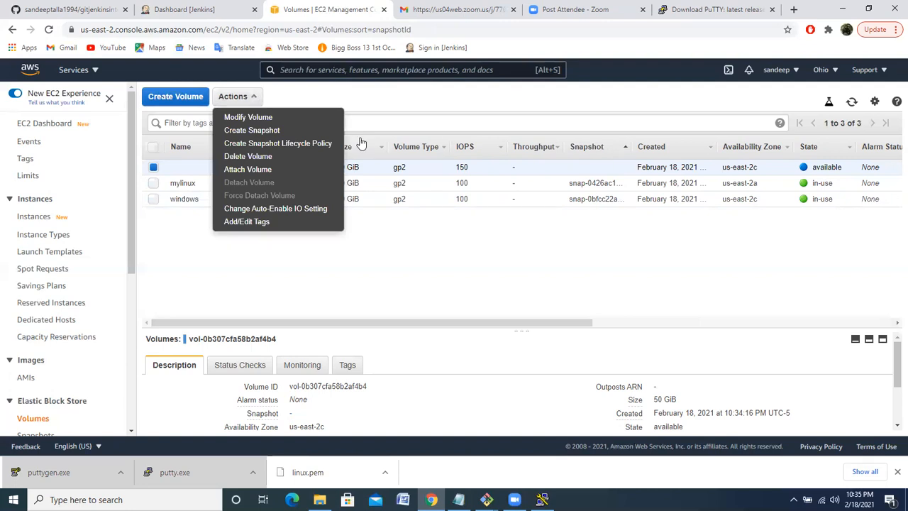
{"action": "left_click", "coordinate": [275, 170]}
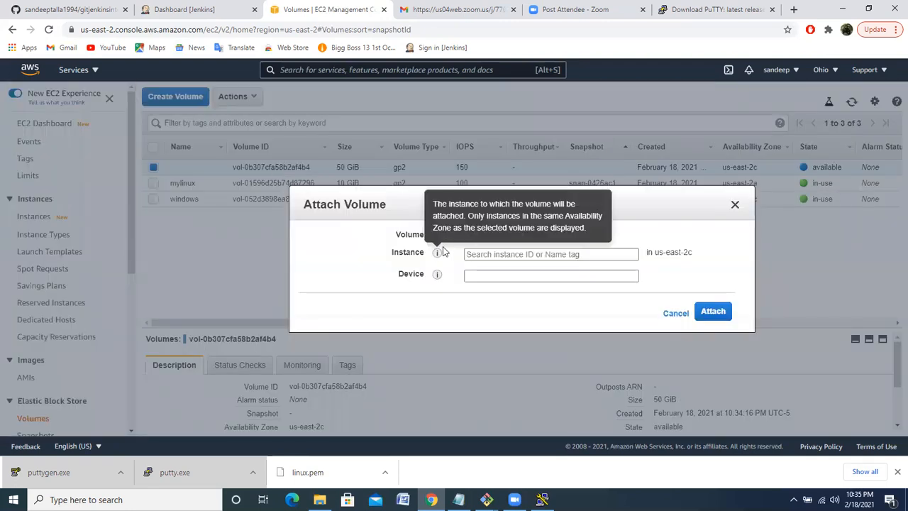
{"action": "left_click", "coordinate": [616, 254]}
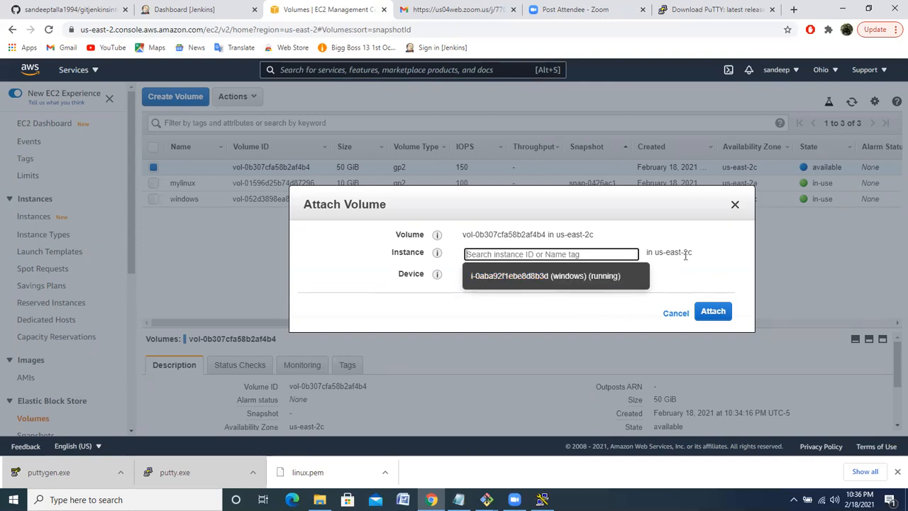
{"action": "left_click", "coordinate": [576, 277]}
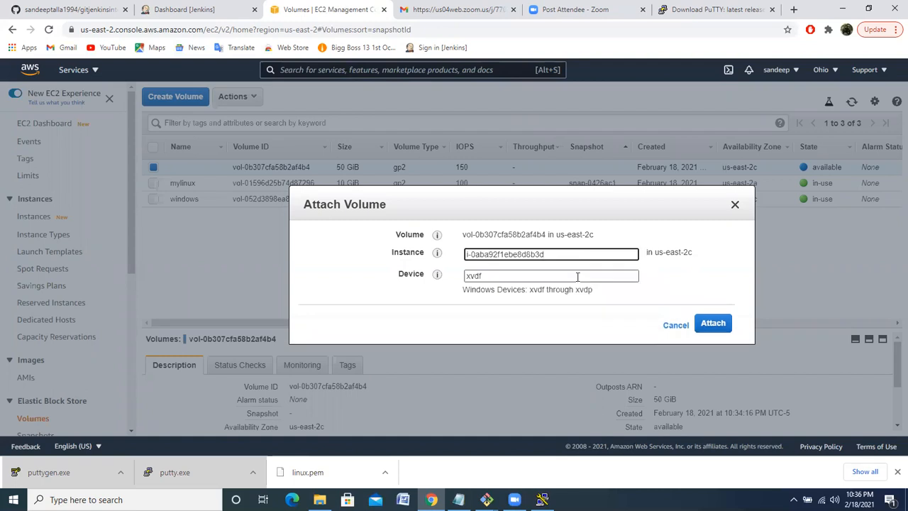
{"action": "left_click", "coordinate": [713, 324]}
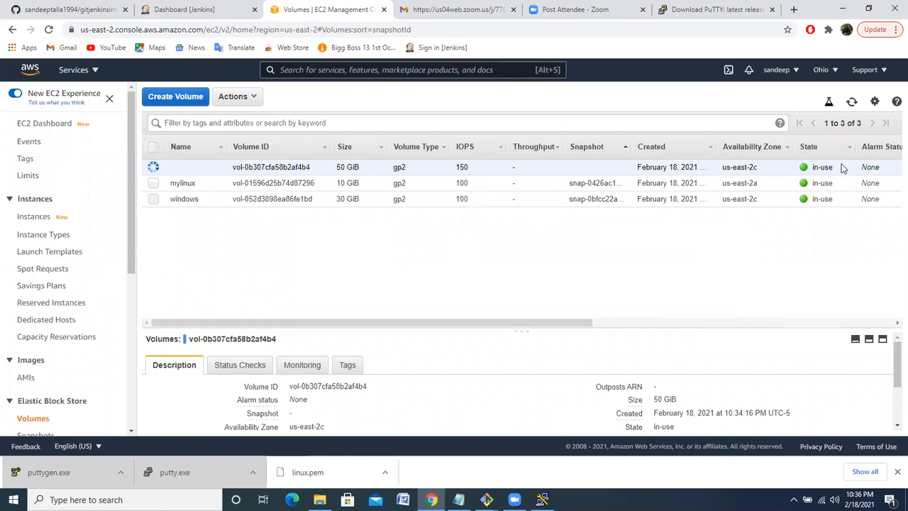
Refresh the volumes list and widen the Attachment Information column to examine which instance each volume is attached to
{"action": "left_click", "coordinate": [853, 103]}
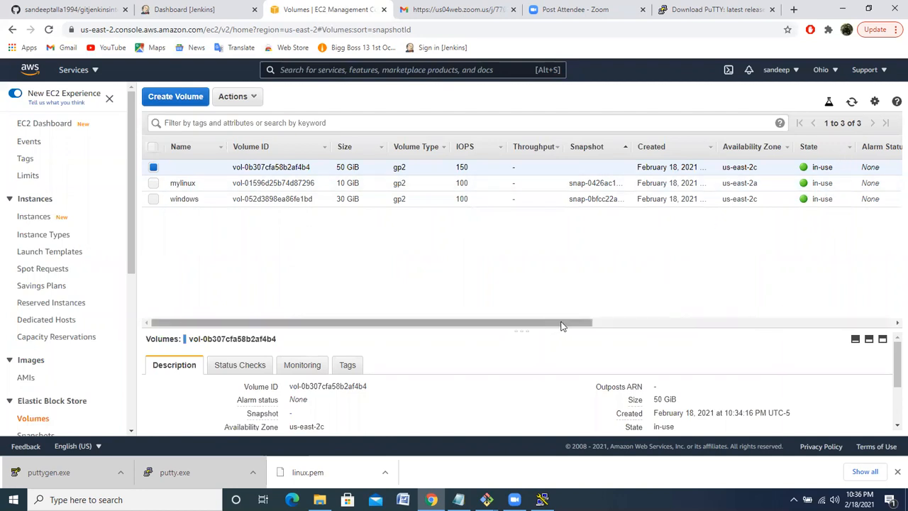
{"action": "left_click_drag", "start_coordinate": [560, 326], "coordinate": [677, 329]}
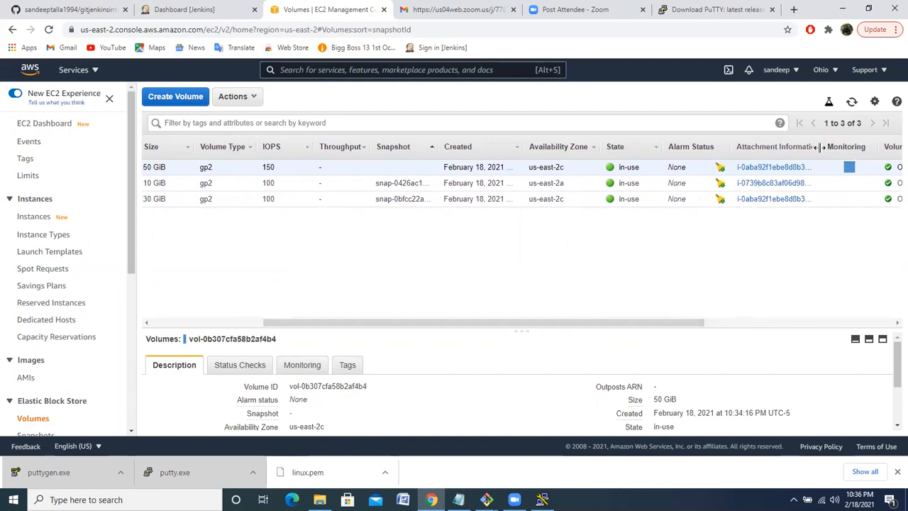
{"action": "left_click_drag", "start_coordinate": [819, 147], "coordinate": [869, 147]}
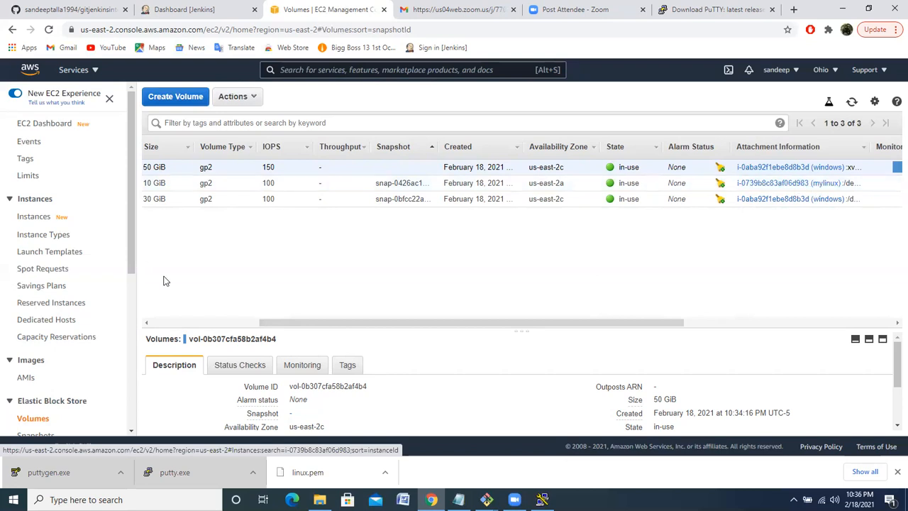
{"action": "left_click", "coordinate": [170, 323]}
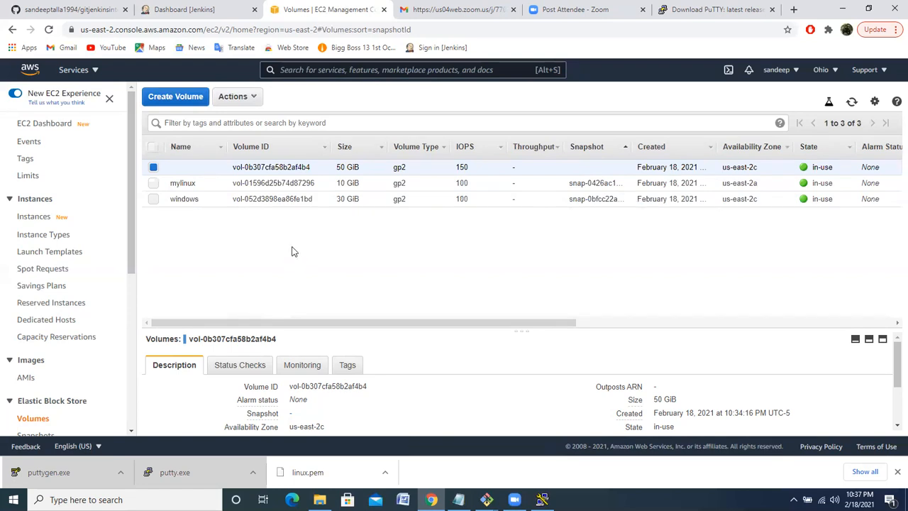
Open the RDP client connection options for the windows instance and download its remote desktop file
{"action": "left_click", "coordinate": [29, 218]}
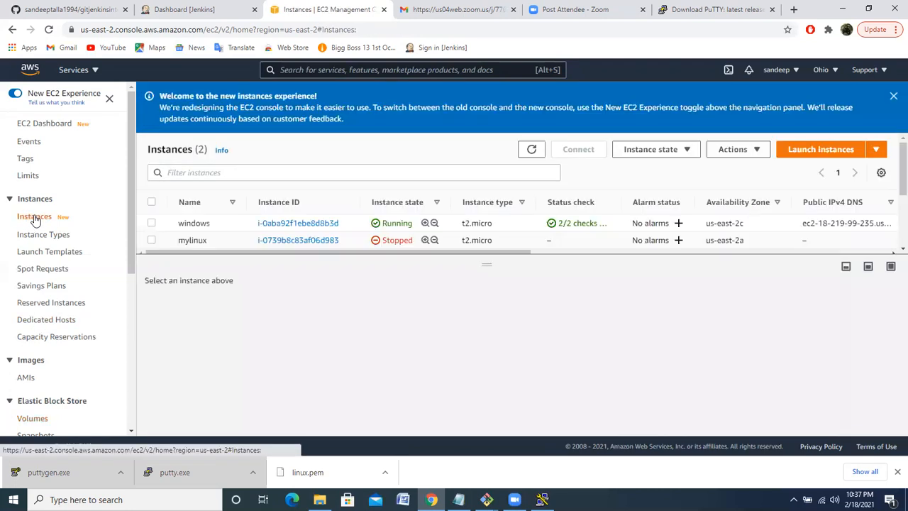
{"action": "left_click", "coordinate": [151, 224]}
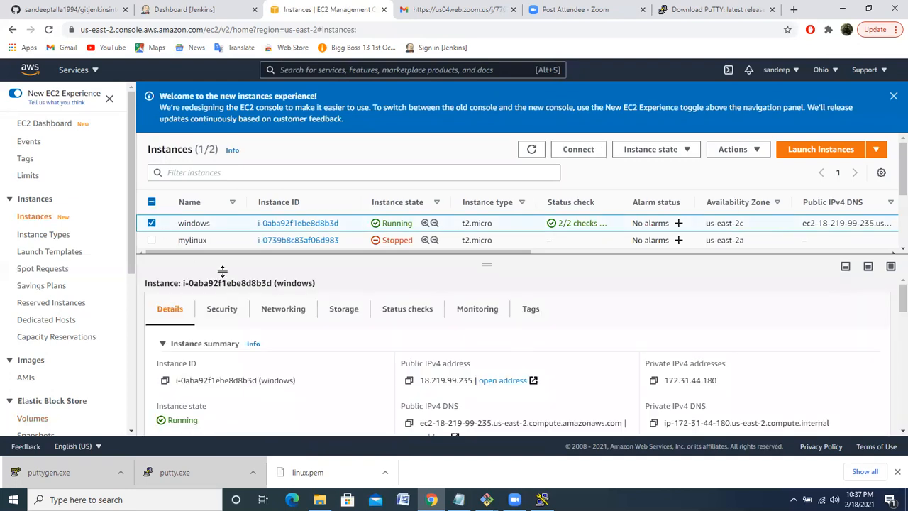
{"action": "left_click", "coordinate": [582, 154]}
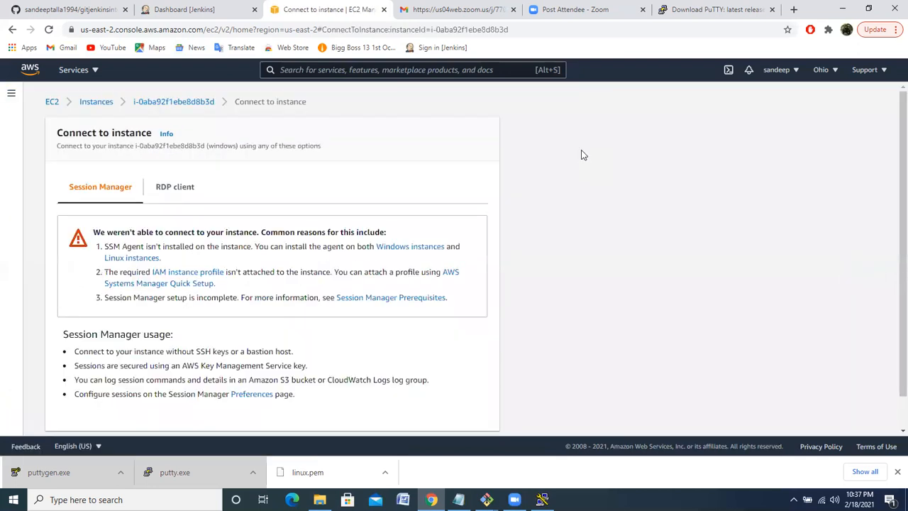
{"action": "left_click", "coordinate": [178, 191]}
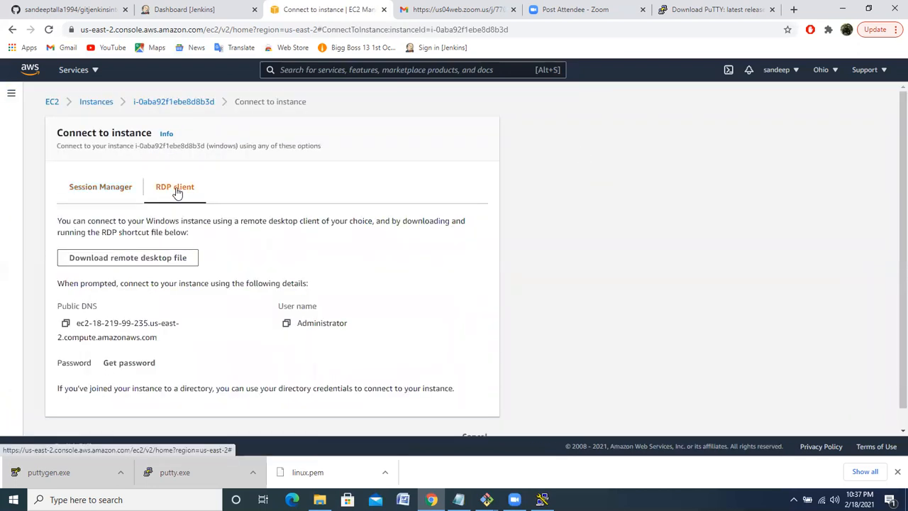
{"action": "left_click", "coordinate": [138, 261]}
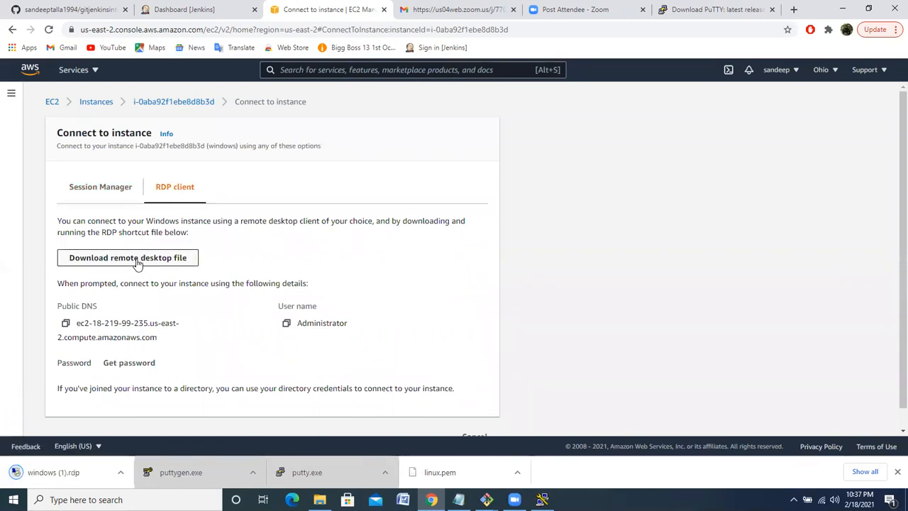
Decrypt the windows instance's administrator password with the windows.pem key pair file and copy the decrypted password
{"action": "left_click", "coordinate": [120, 366]}
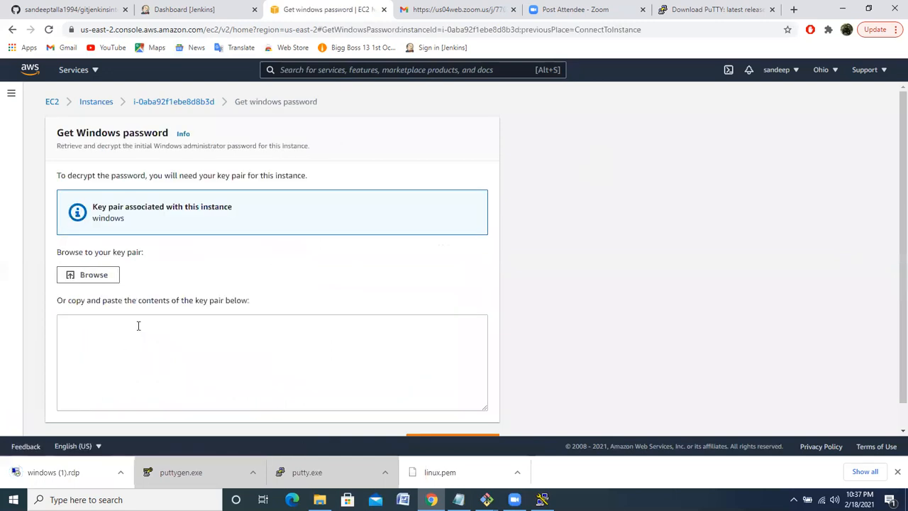
{"action": "left_click", "coordinate": [97, 277]}
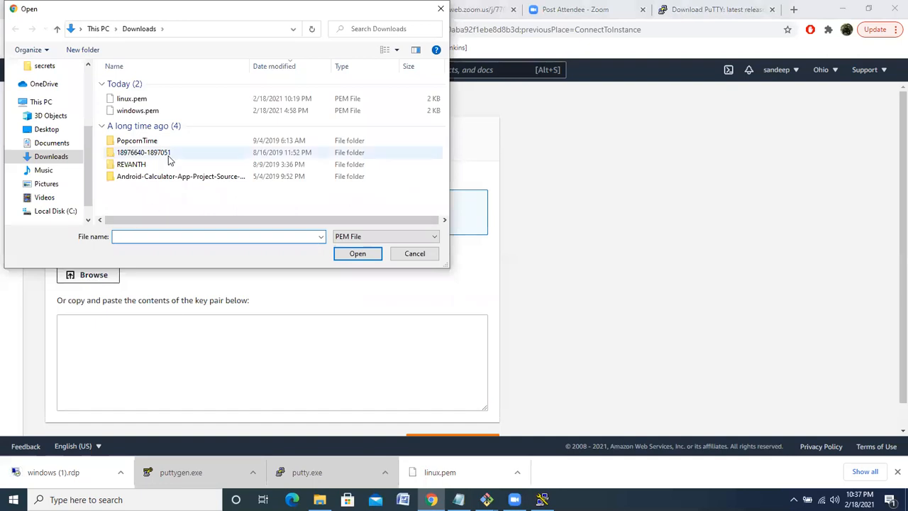
{"action": "left_click", "coordinate": [144, 112]}
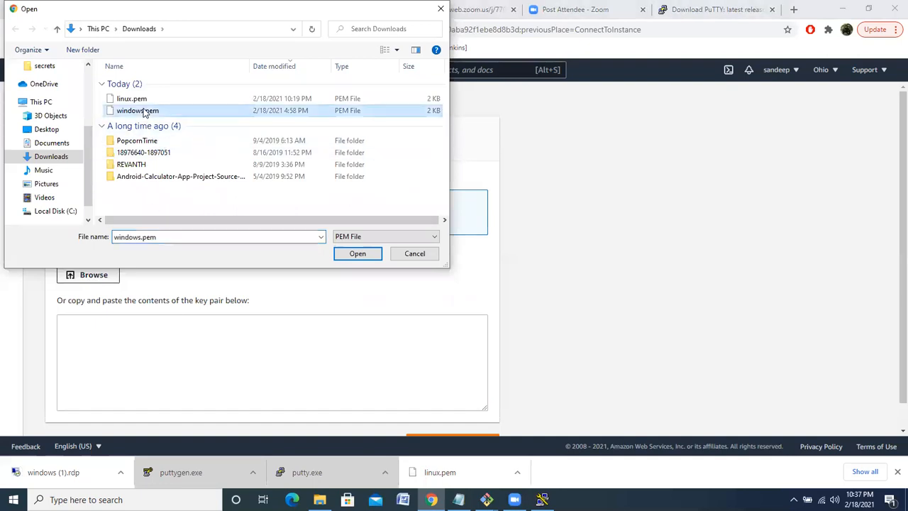
{"action": "left_click", "coordinate": [352, 254]}
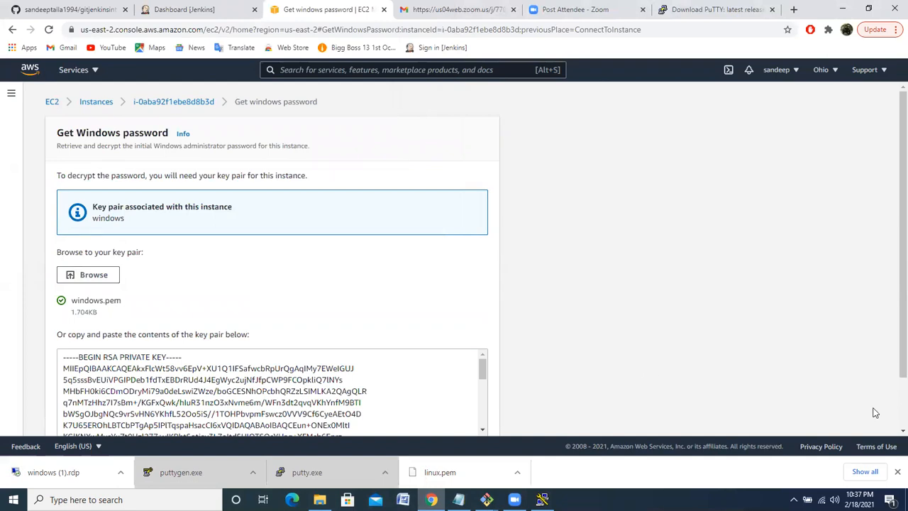
{"action": "scroll", "coordinate": [891, 415], "scroll_direction": "down", "scroll_amount": 2}
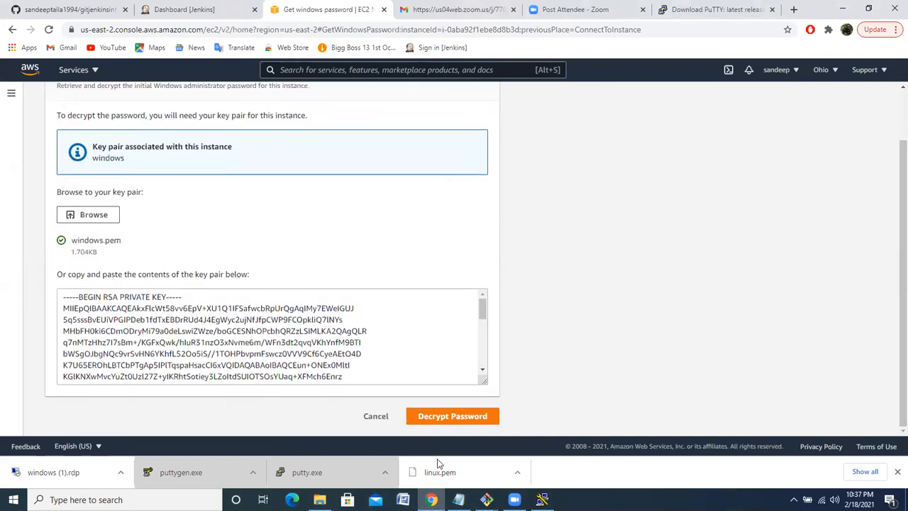
{"action": "left_click", "coordinate": [449, 419]}
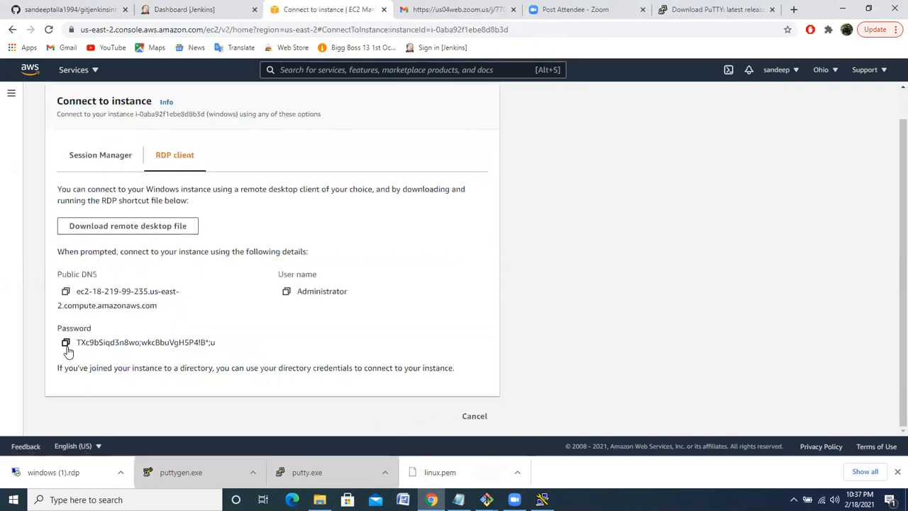
{"action": "left_click", "coordinate": [66, 343]}
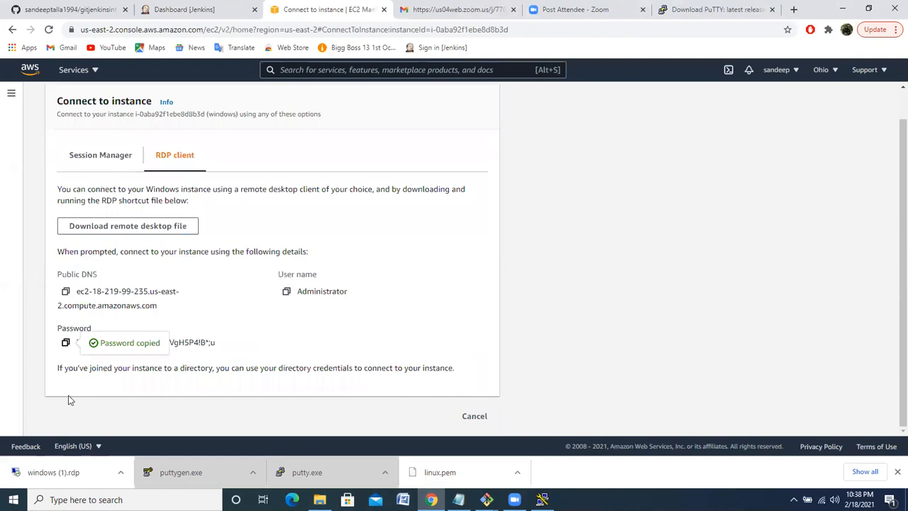
Open the downloaded windows (1).rdp connection, sign in with the copied administrator password, and accept the publisher and certificate warnings
{"action": "left_click", "coordinate": [53, 472]}
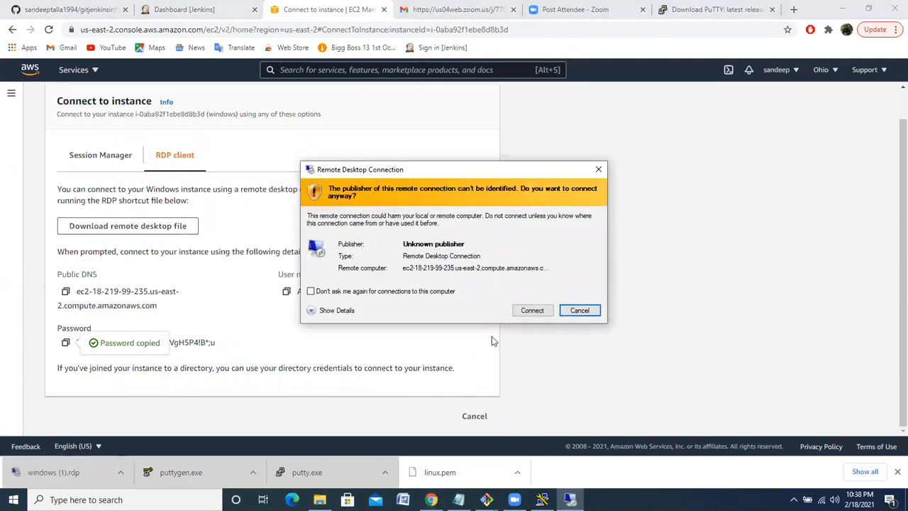
{"action": "left_click", "coordinate": [533, 312]}
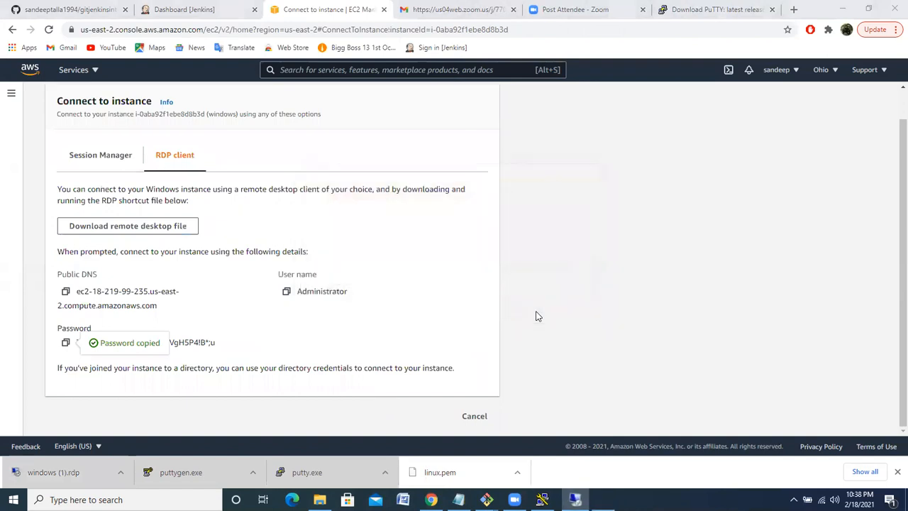
{"action": "key", "text": "ctrl+v"}
{"action": "left_click", "coordinate": [424, 325]}
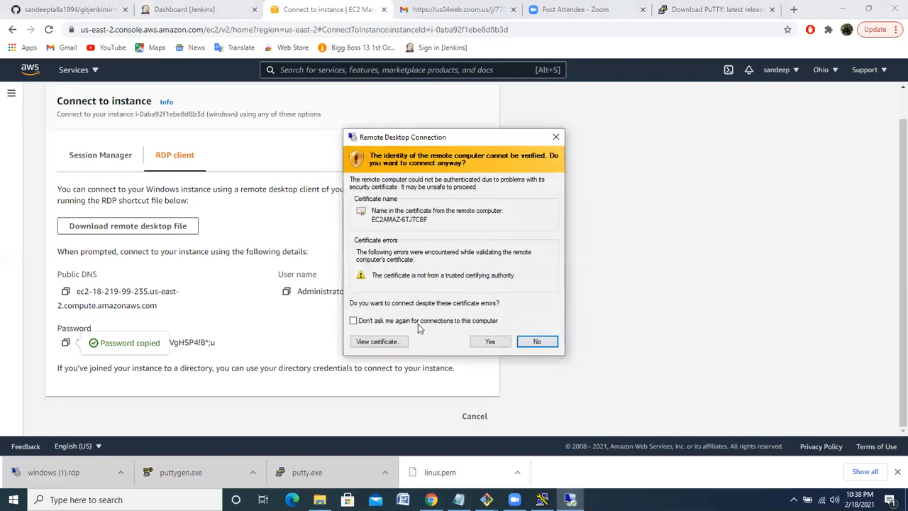
{"action": "left_click", "coordinate": [489, 342]}
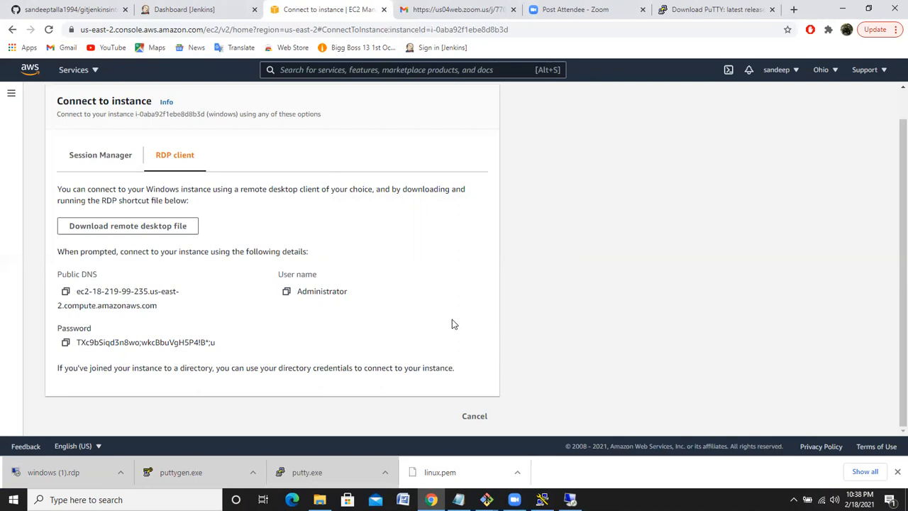
Switch to the open Remote Desktop Connection session of the windows instance
{"action": "left_click", "coordinate": [454, 472]}
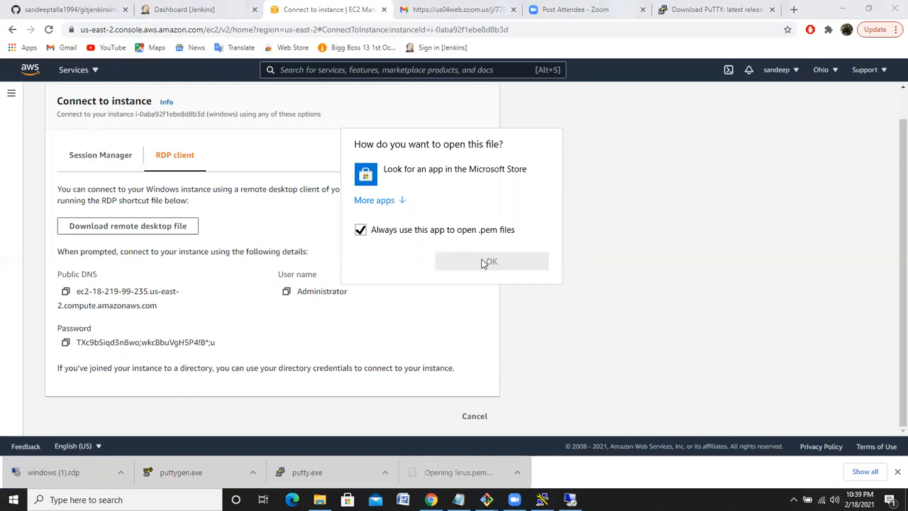
{"action": "left_click", "coordinate": [686, 193]}
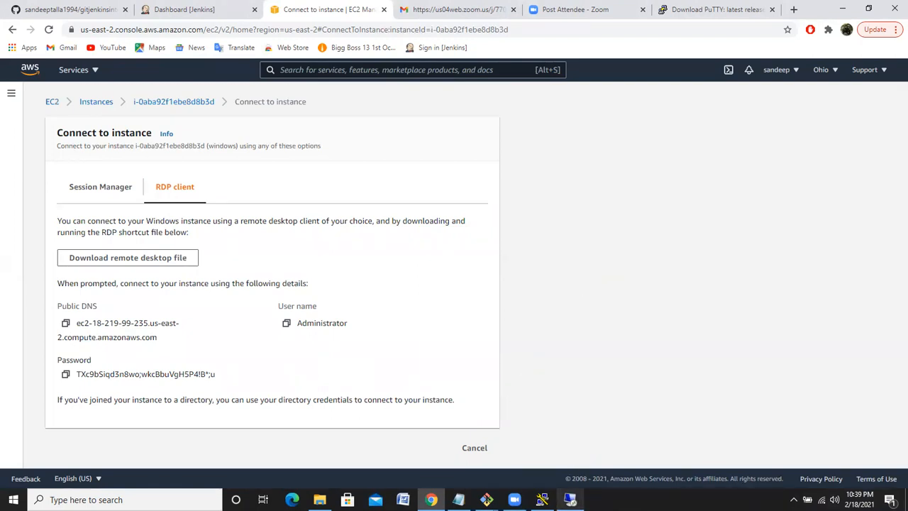
{"action": "mouse_move", "coordinate": [576, 498]}
{"action": "left_click", "coordinate": [570, 447]}
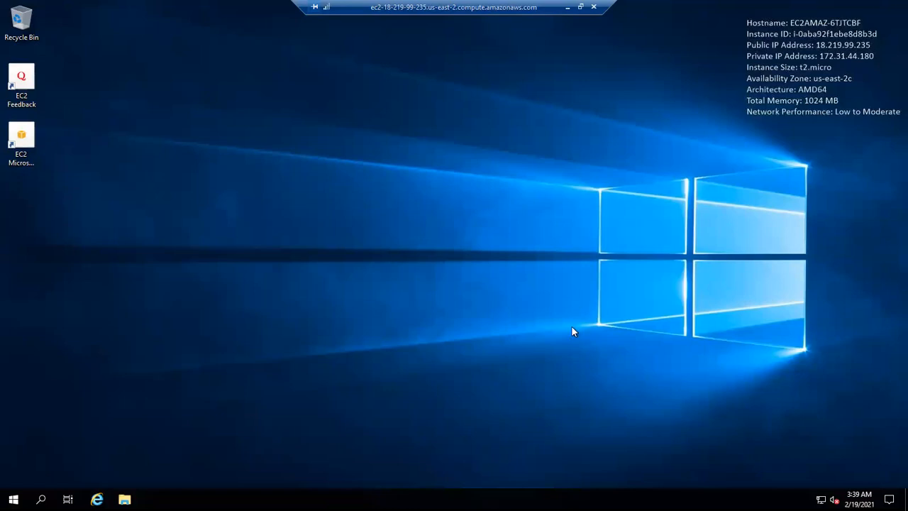
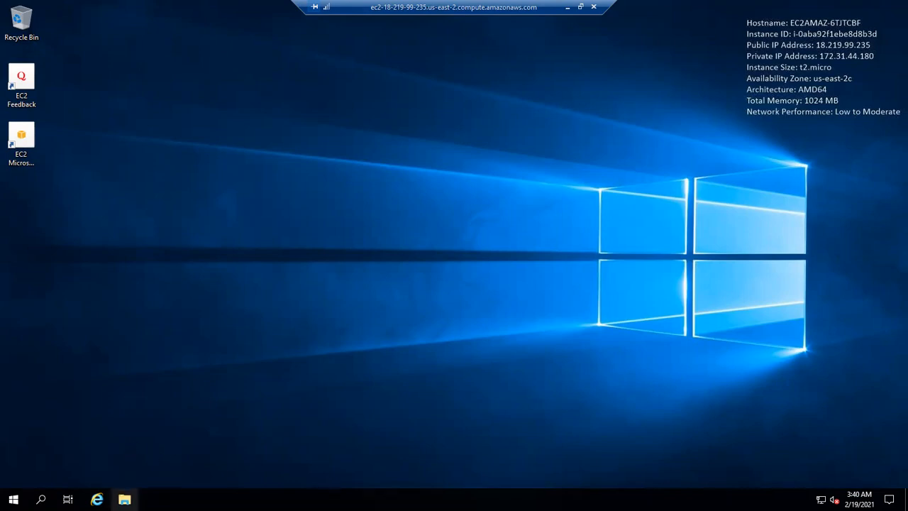
Show the instance's drives under This PC in a maximized File Explorer window
{"action": "left_click", "coordinate": [124, 499]}
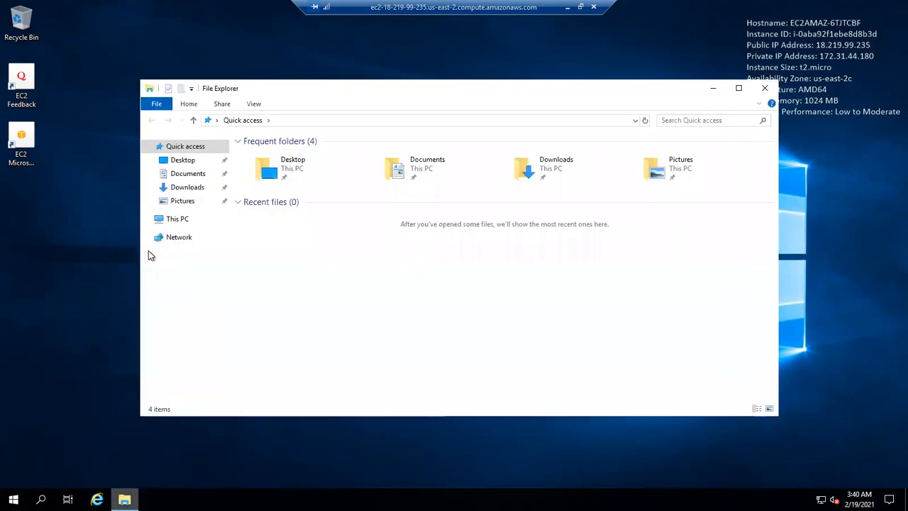
{"action": "left_click", "coordinate": [175, 222]}
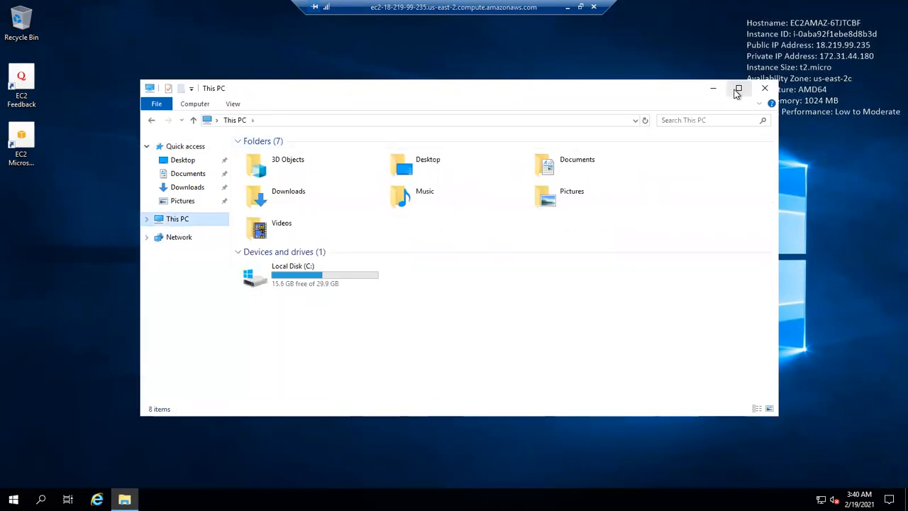
{"action": "left_click", "coordinate": [738, 90]}
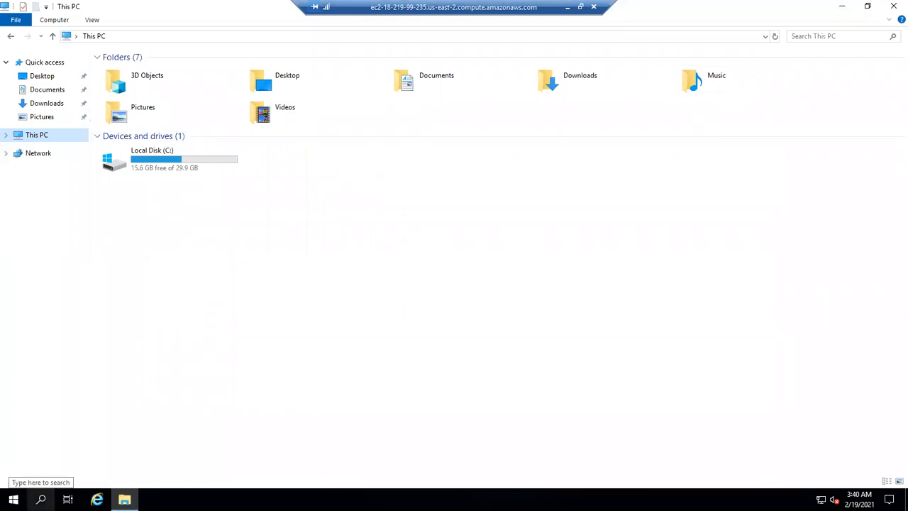
Search Windows for diskmgmt.msc, run it, and maximize the Disk Management window
{"action": "left_click", "coordinate": [42, 500]}
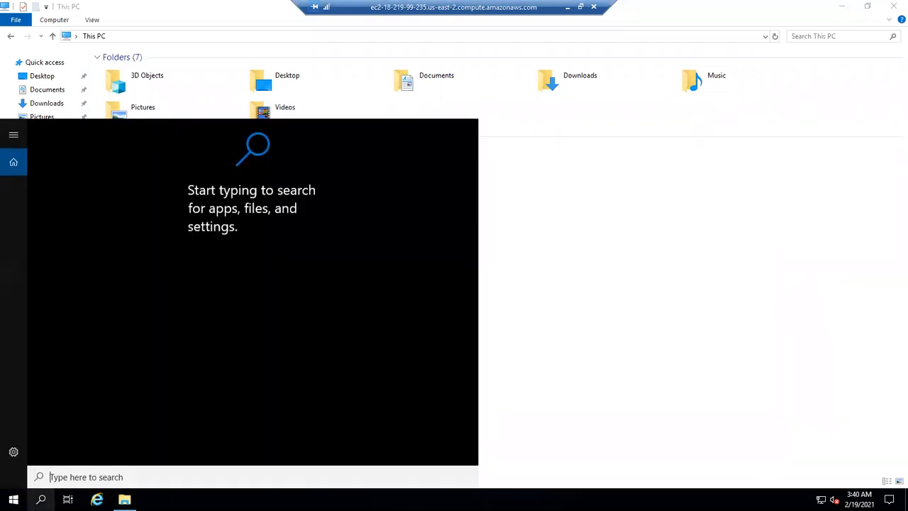
{"action": "type", "text": "d"}
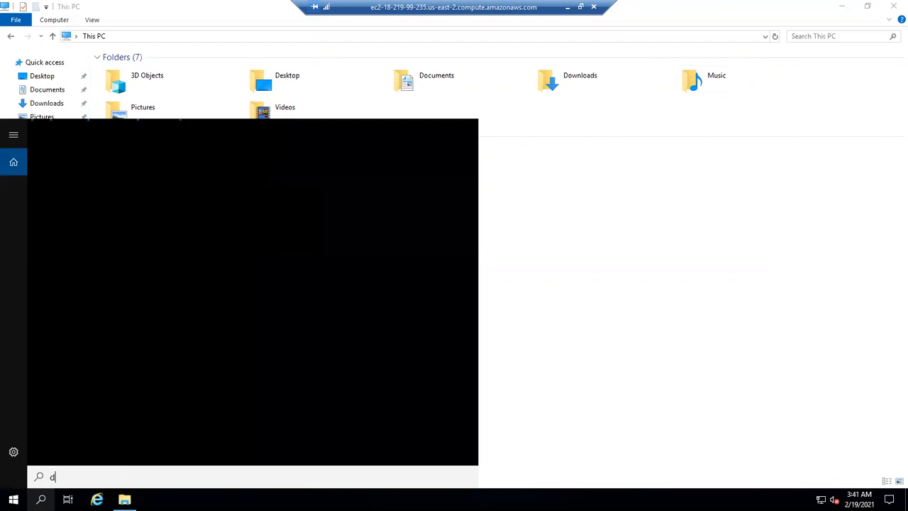
{"action": "type", "text": "iskmgmt"}
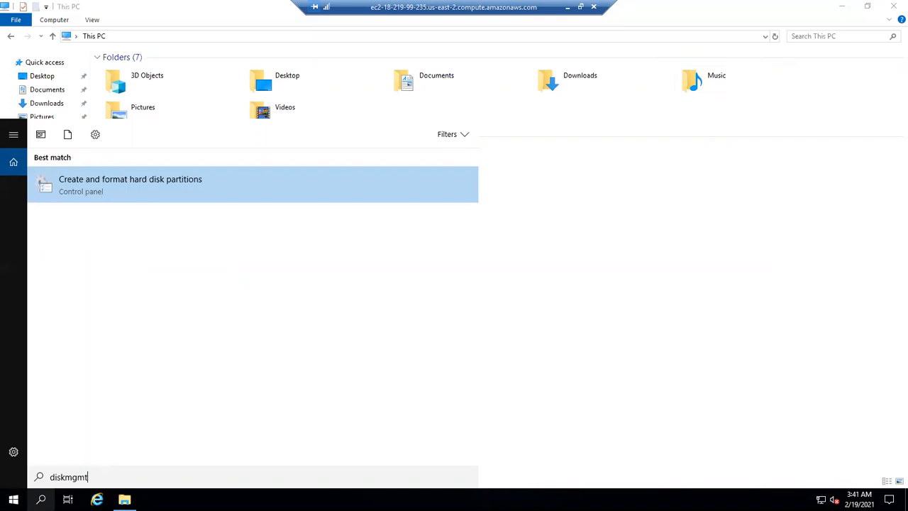
{"action": "type", "text": ".msc"}
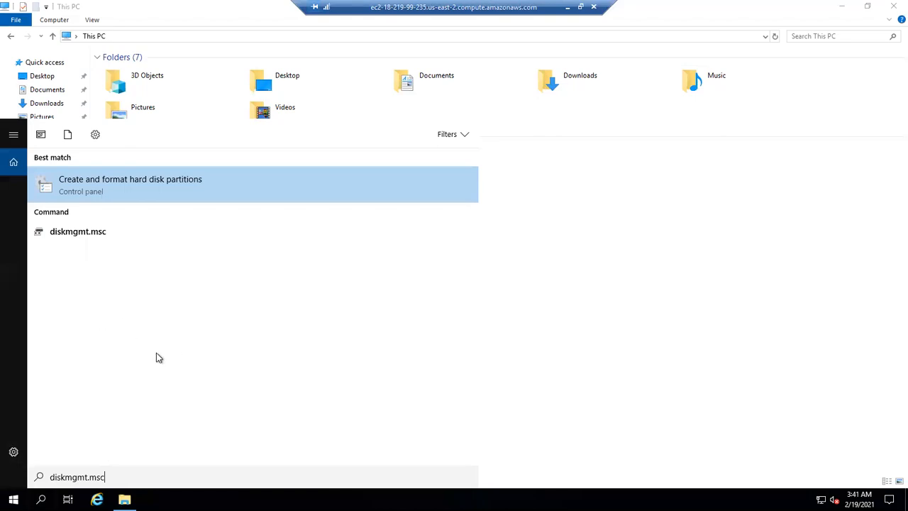
{"action": "left_click", "coordinate": [105, 236]}
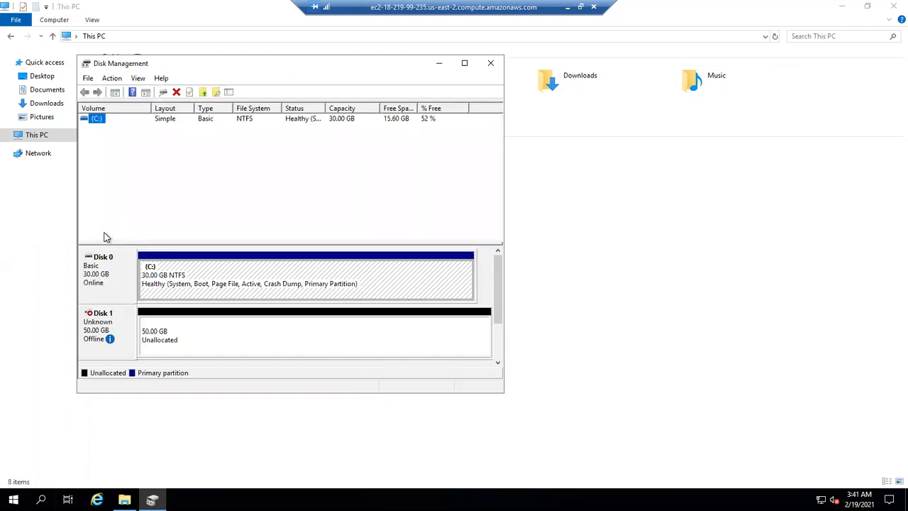
{"action": "left_click", "coordinate": [464, 64]}
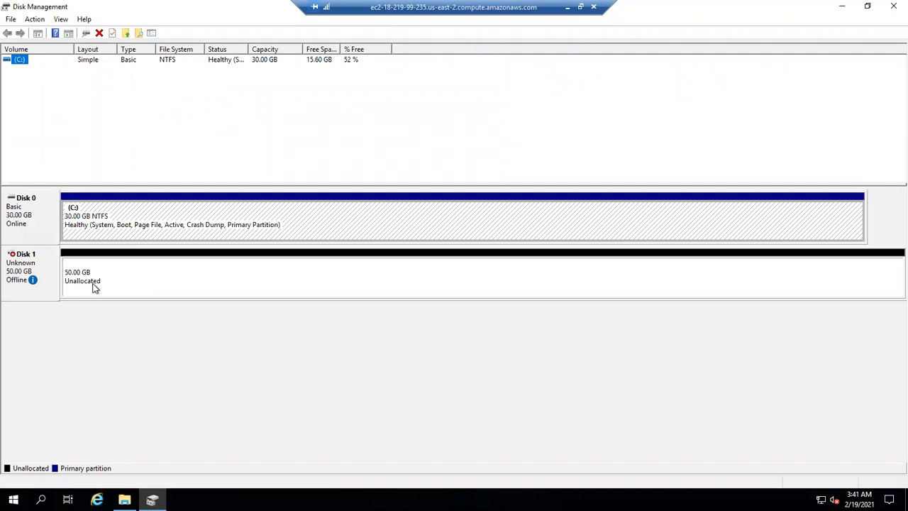
Bring the offline Disk 1 online and initialize it with the MBR (Master Boot Record) partition style
{"action": "mouse_move", "coordinate": [22, 283]}
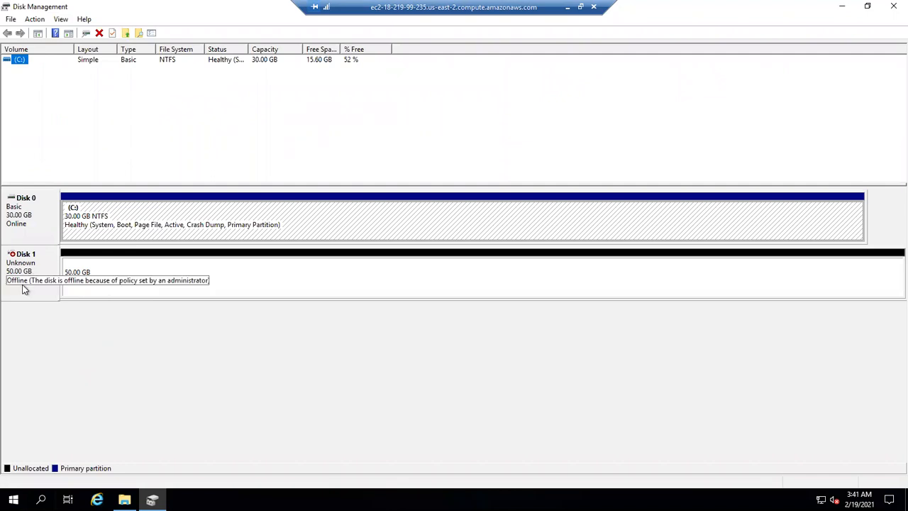
{"action": "left_click", "coordinate": [35, 266]}
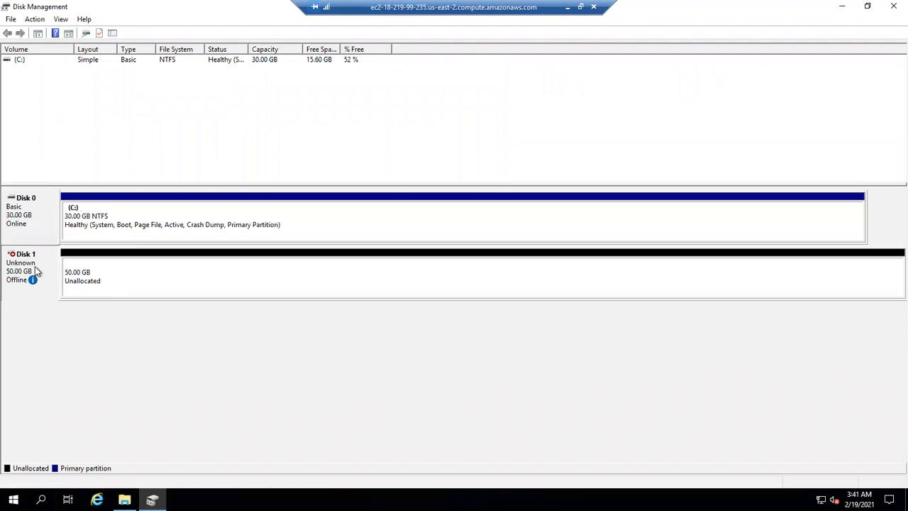
{"action": "right_click", "coordinate": [35, 266]}
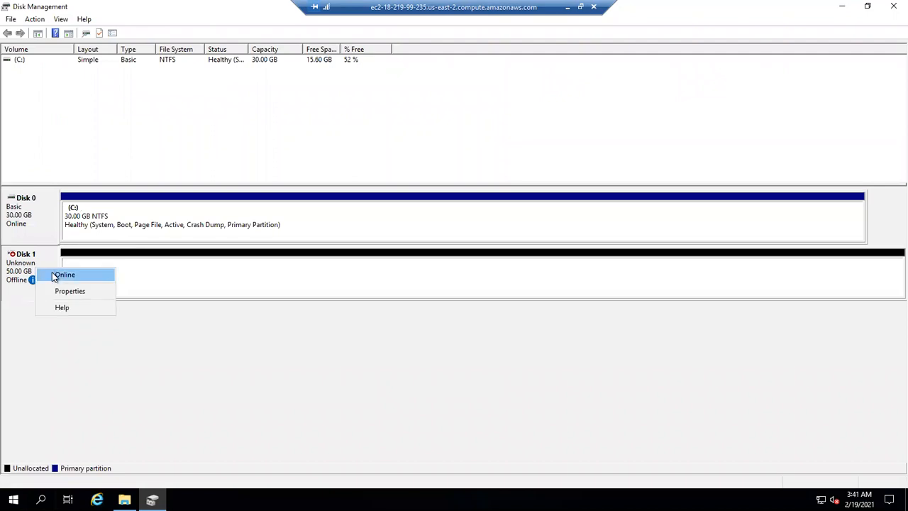
{"action": "left_click", "coordinate": [53, 276]}
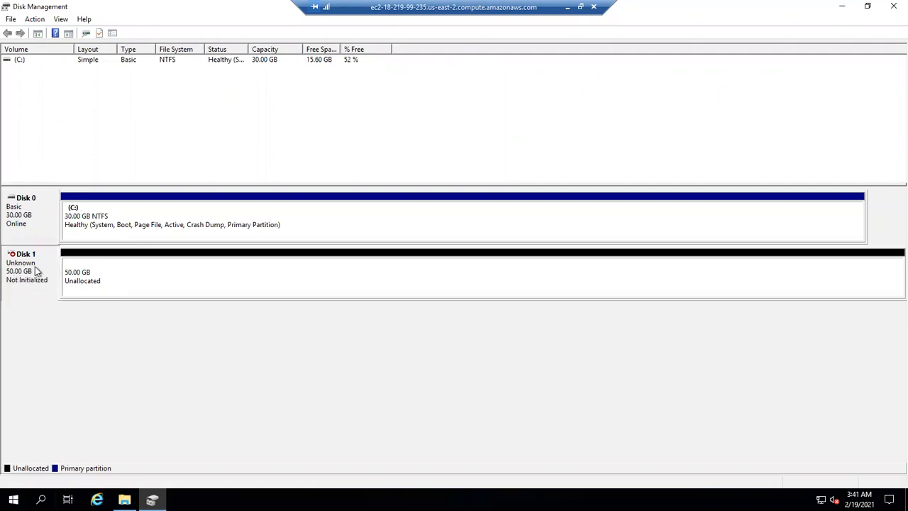
{"action": "right_click", "coordinate": [37, 271]}
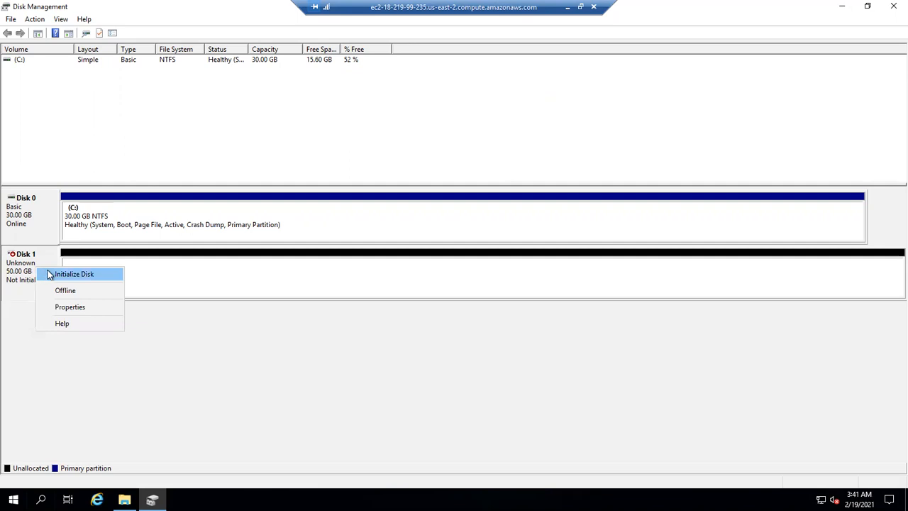
{"action": "left_click", "coordinate": [48, 274]}
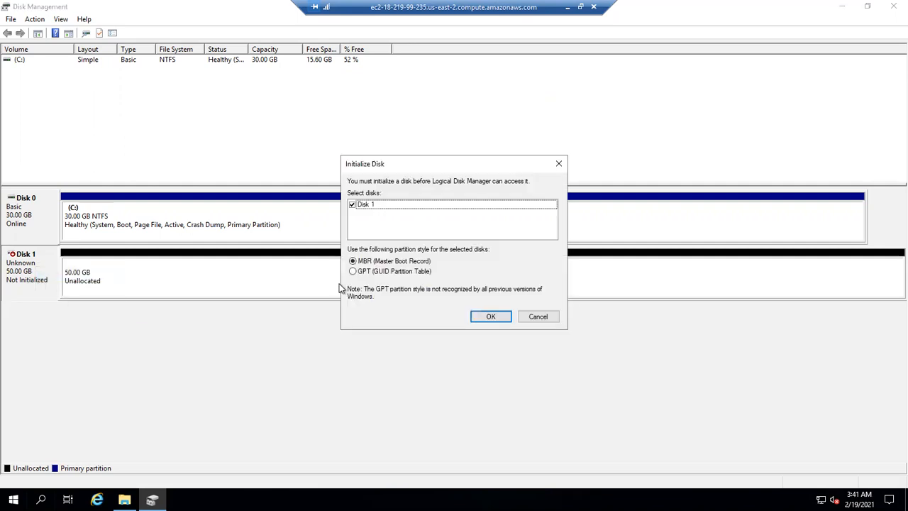
{"action": "left_click", "coordinate": [482, 317]}
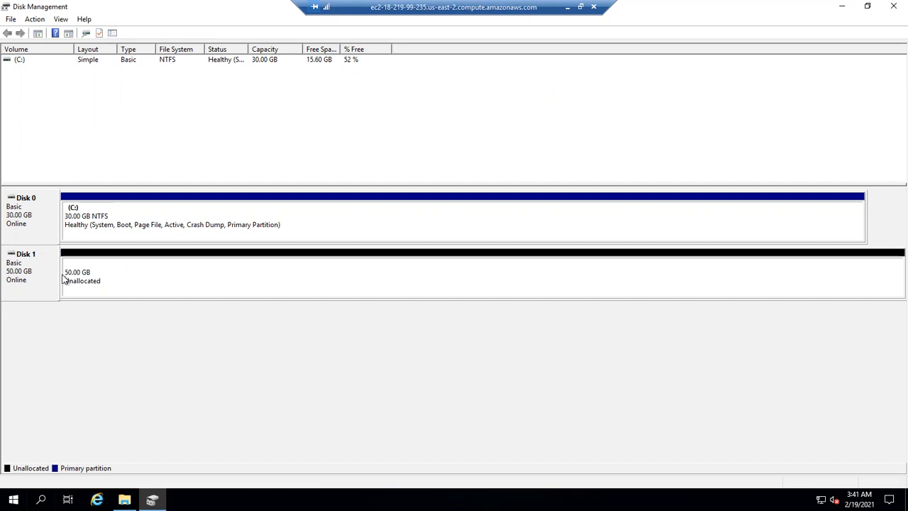
Create a simple volume on Disk 1's unallocated space with the default size, drive letter D, and an NTFS quick format labelled New Volume
{"action": "left_click", "coordinate": [130, 277]}
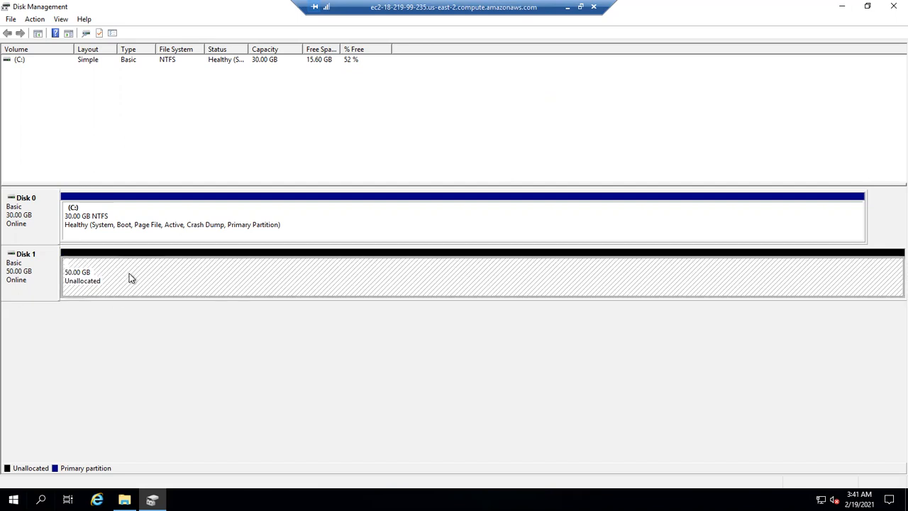
{"action": "right_click", "coordinate": [130, 278]}
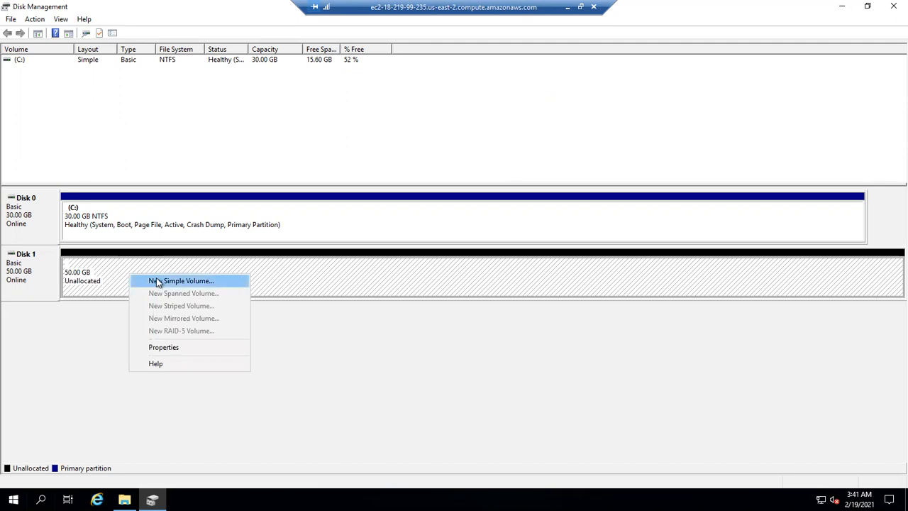
{"action": "left_click", "coordinate": [158, 283]}
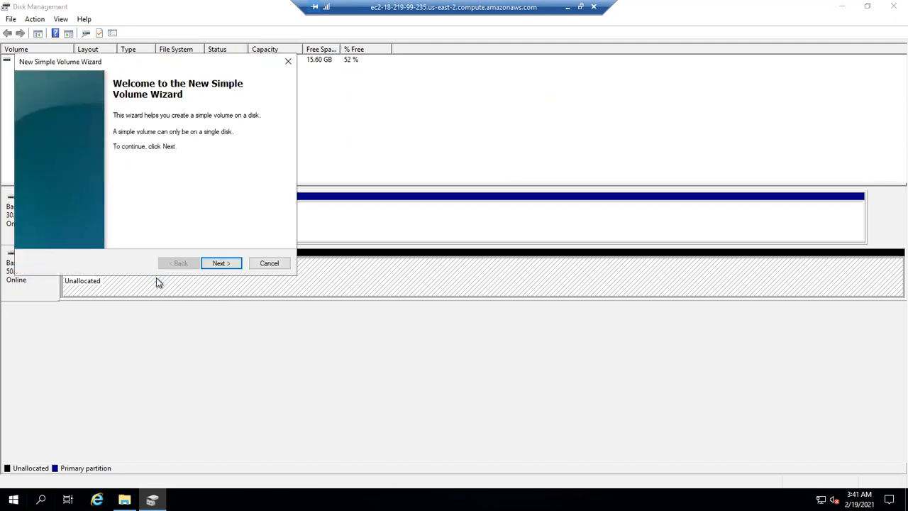
{"action": "left_click", "coordinate": [222, 263]}
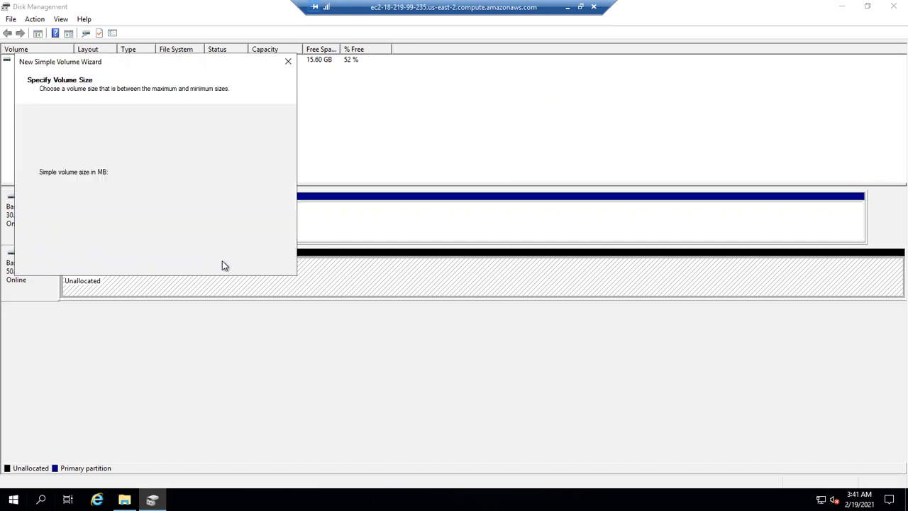
{"action": "left_click", "coordinate": [222, 264]}
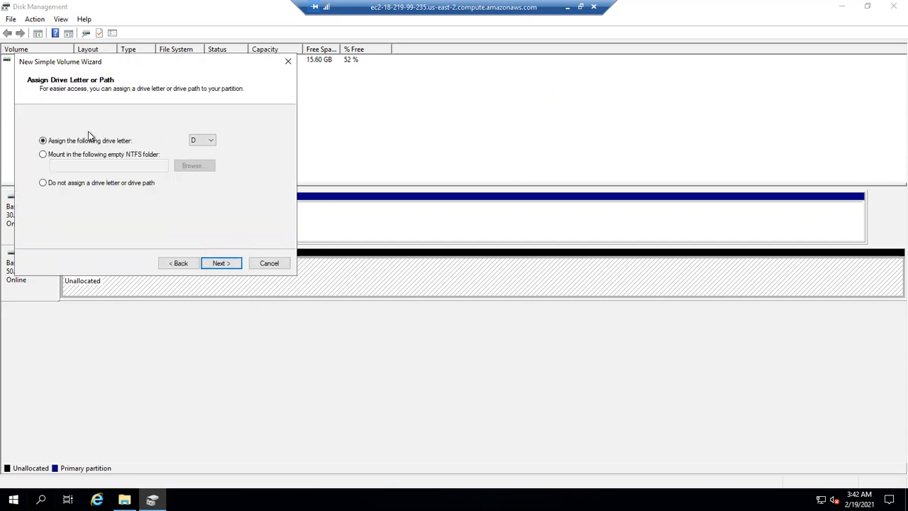
{"action": "left_click", "coordinate": [210, 142]}
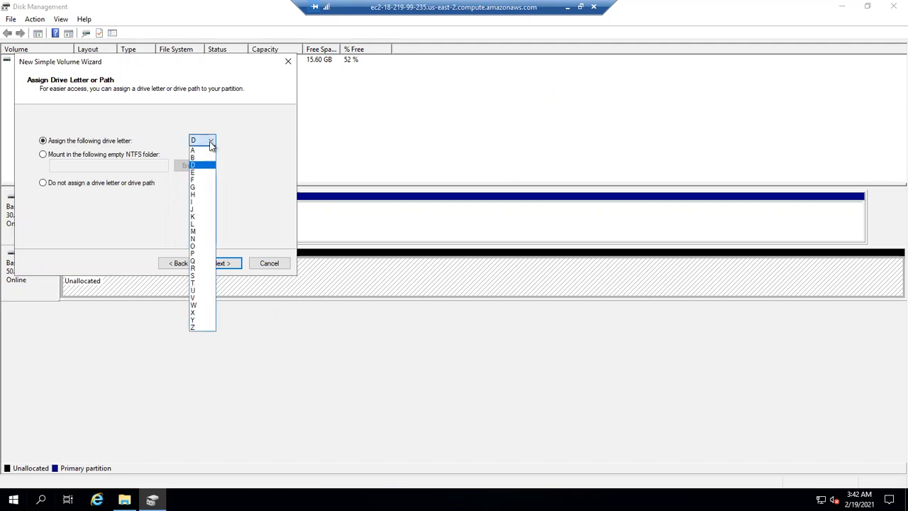
{"action": "left_click", "coordinate": [255, 152]}
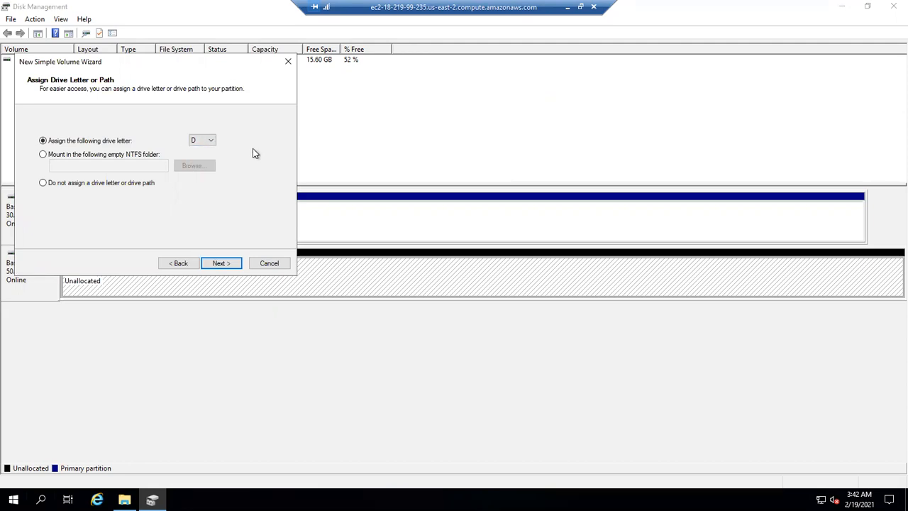
{"action": "left_click", "coordinate": [222, 264]}
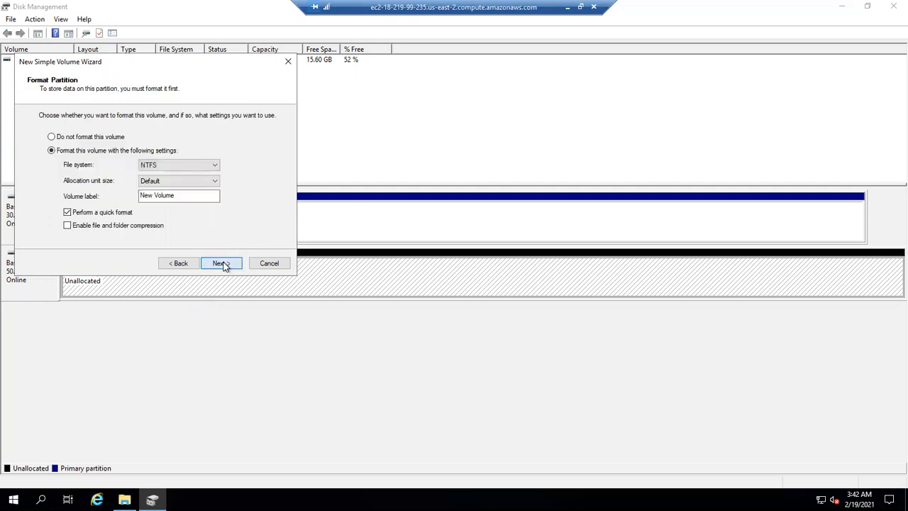
{"action": "left_click", "coordinate": [222, 264]}
{"action": "left_click", "coordinate": [222, 264]}
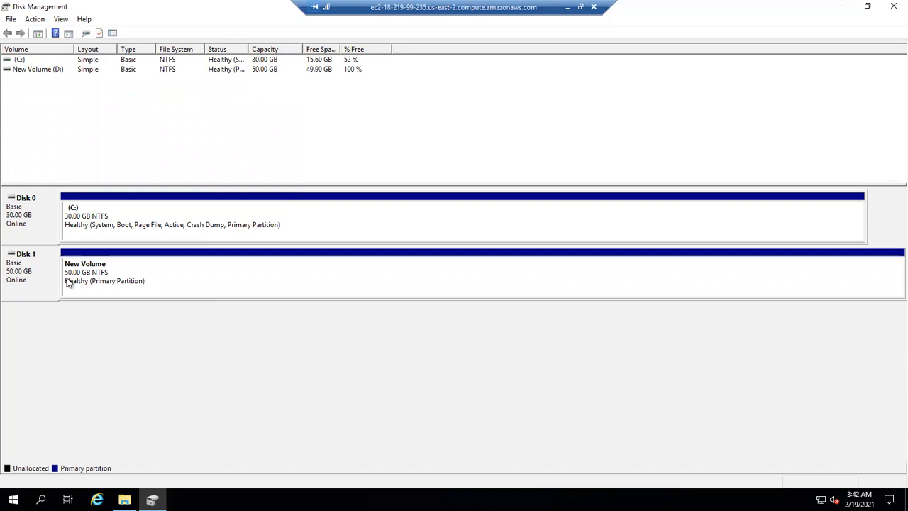
Check the new D: volume in Disk Management and among the drives in This PC
{"action": "left_click", "coordinate": [205, 270]}
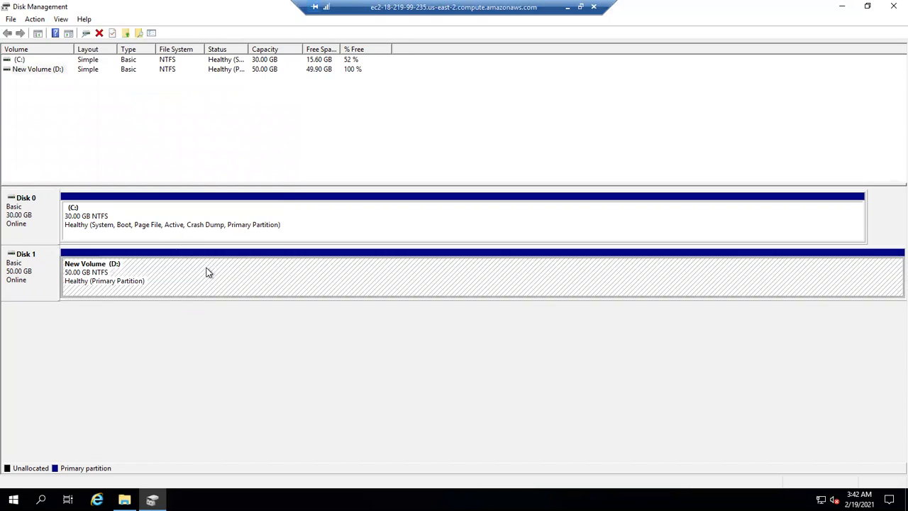
{"action": "left_click", "coordinate": [125, 499]}
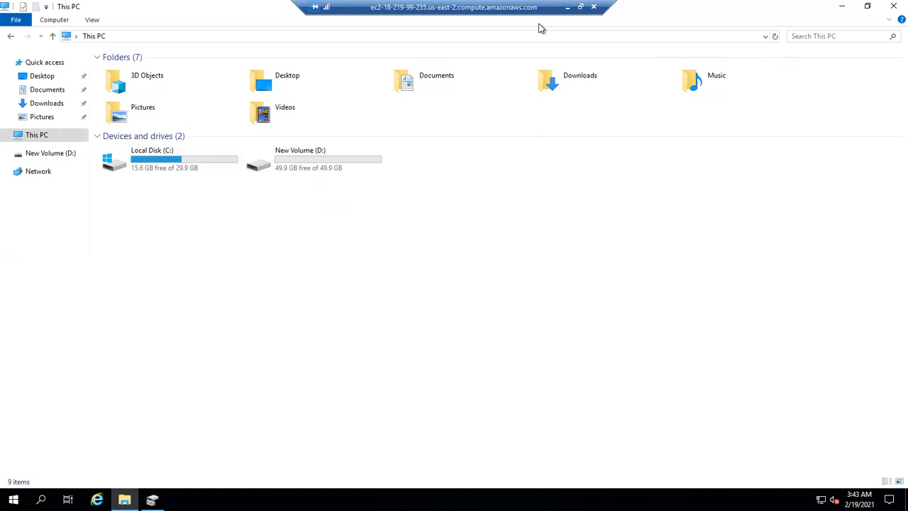
Minimize the remote desktop session and return to the EC2 Instances list in the AWS console
{"action": "left_click", "coordinate": [567, 7]}
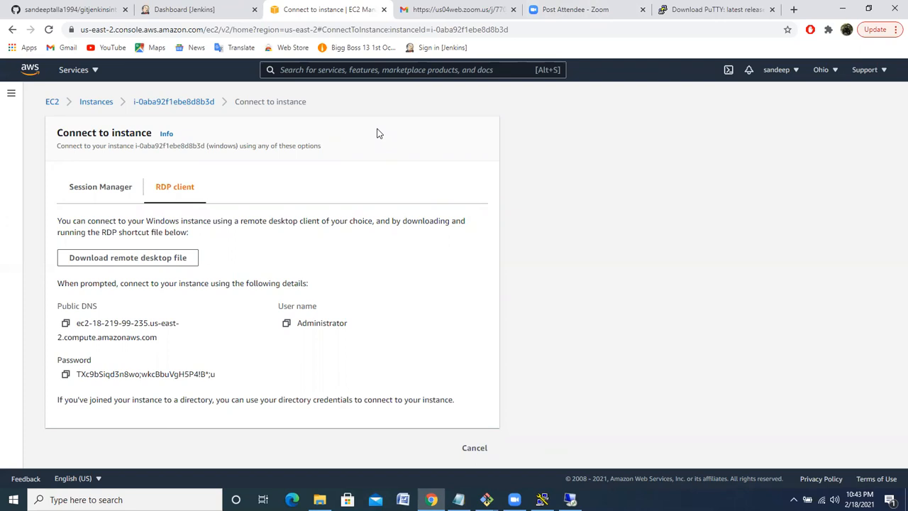
{"action": "left_click", "coordinate": [95, 103]}
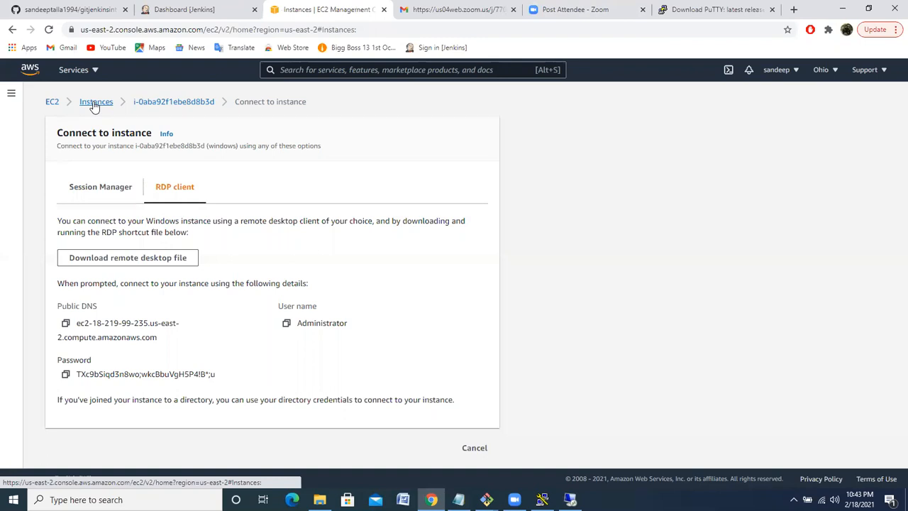